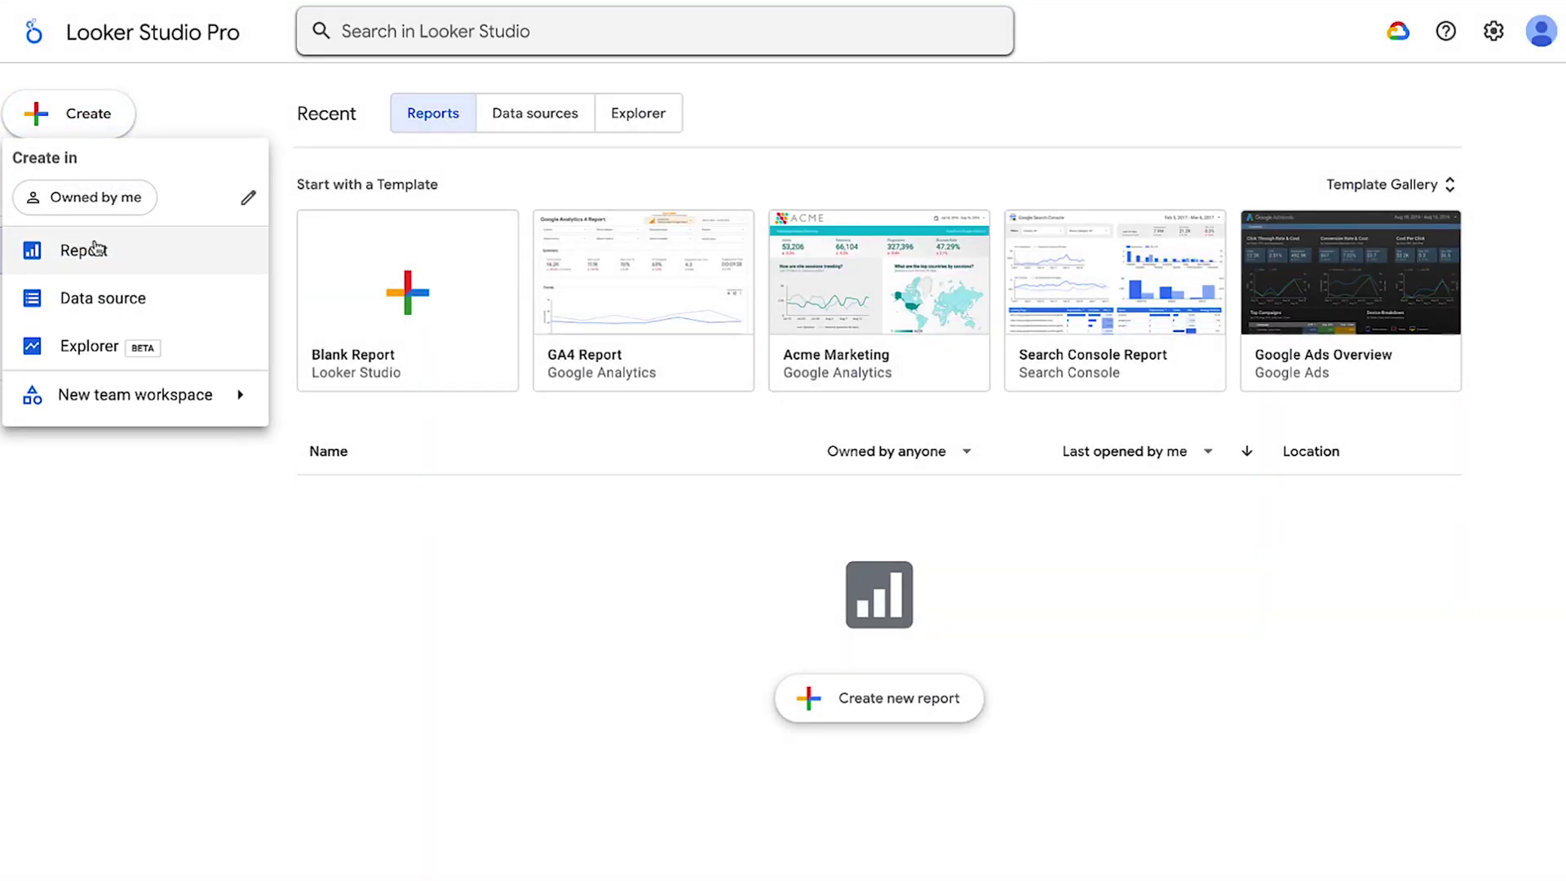
- Create a Looker data source on the saved instance, eCommerce [DEMO] model, Orders, Items and Users explore
{"action": "left_click", "coordinate": [101, 298]}
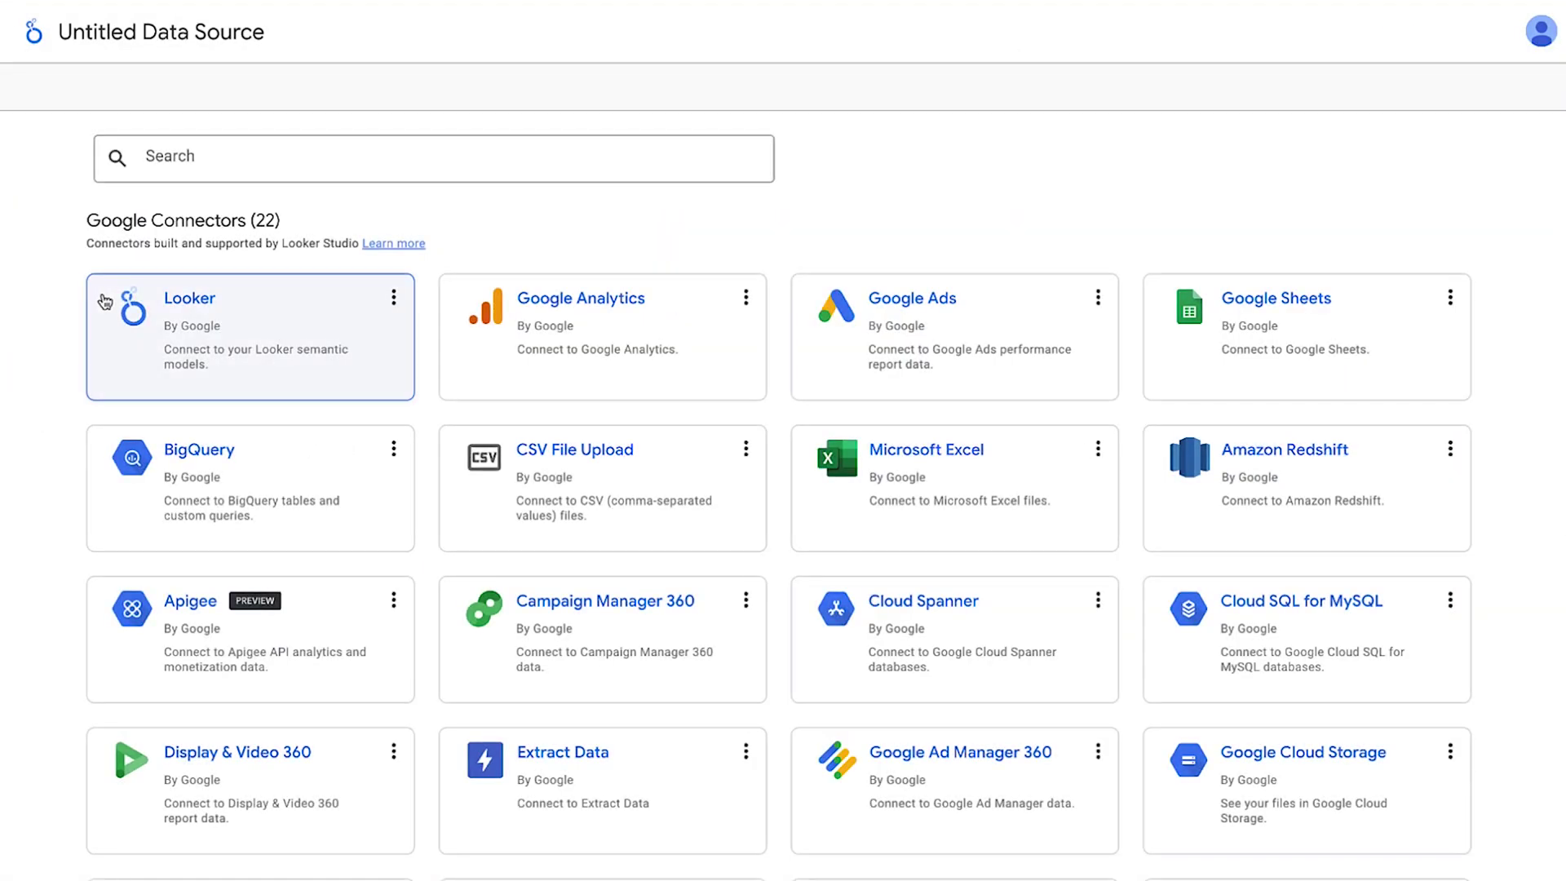
{"action": "left_click", "coordinate": [231, 318]}
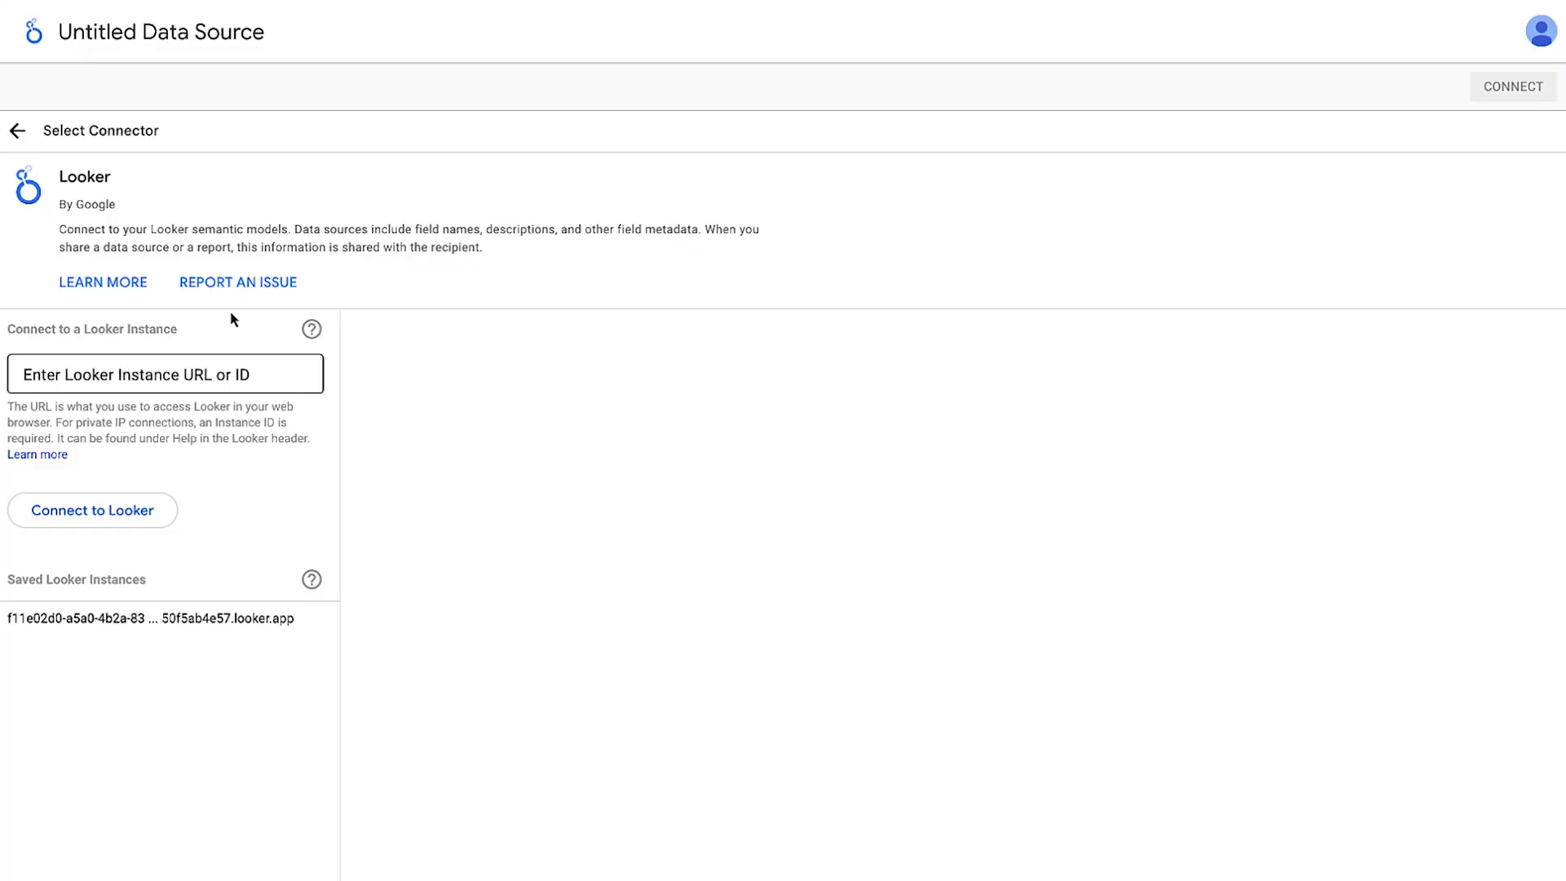
{"action": "left_click", "coordinate": [241, 619]}
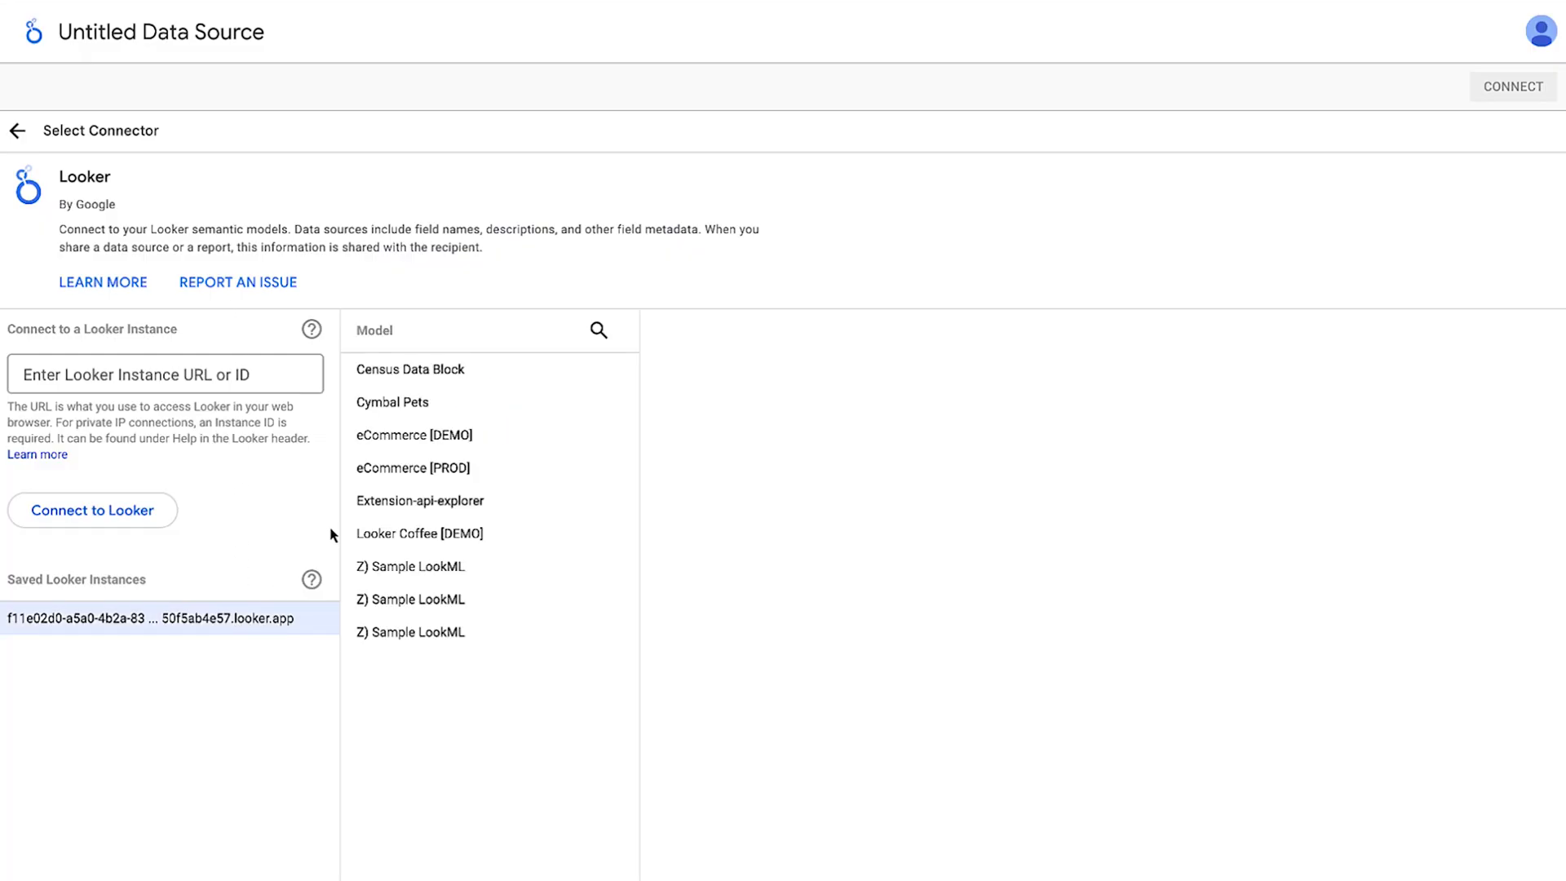
{"action": "left_click", "coordinate": [475, 433]}
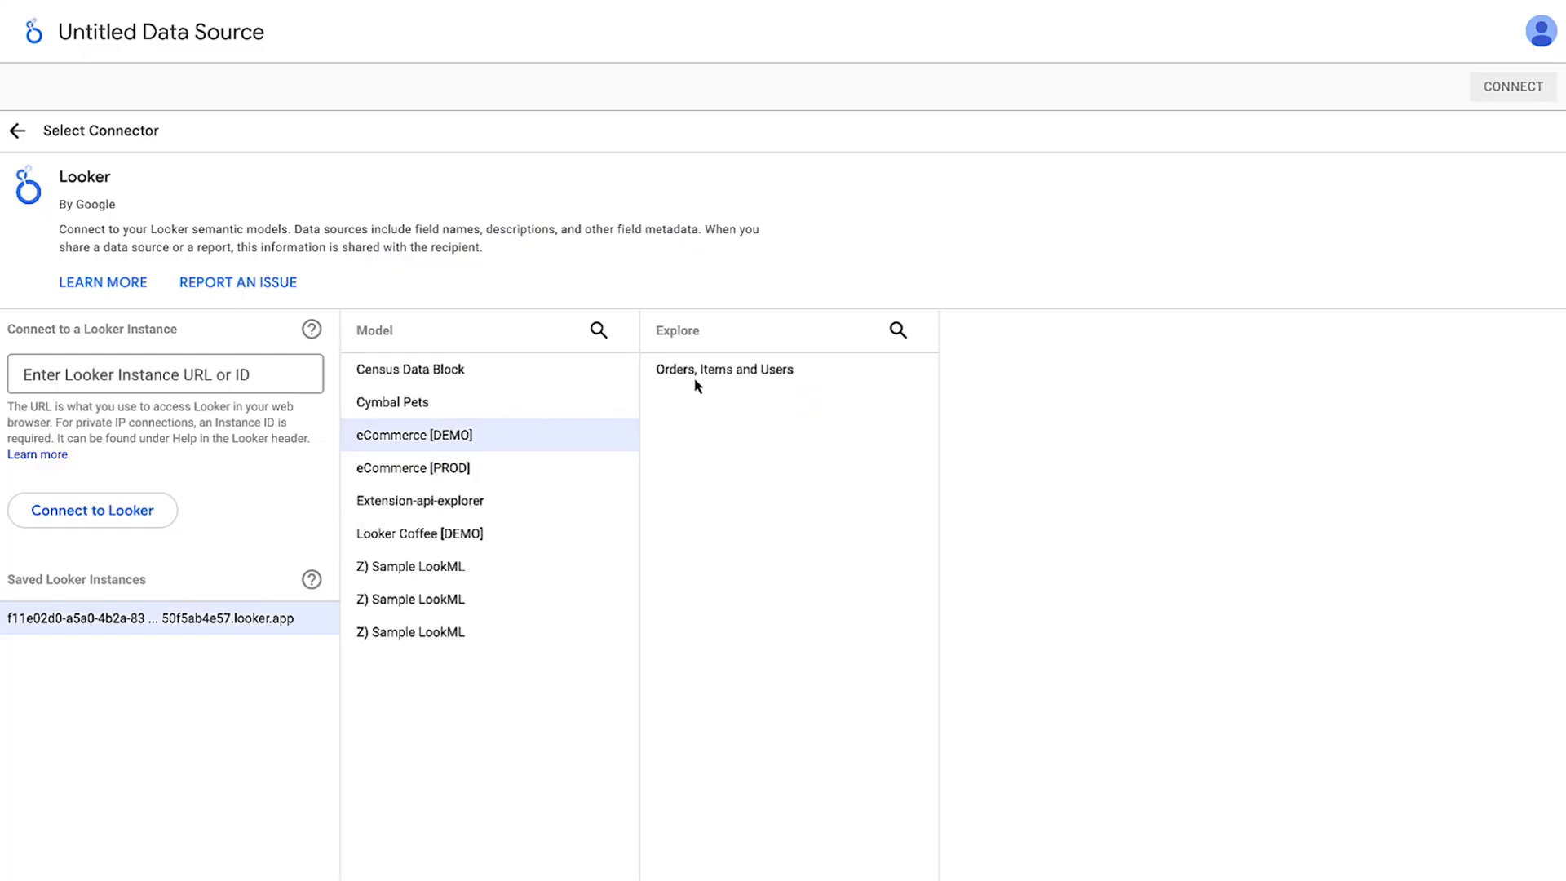
{"action": "left_click", "coordinate": [718, 376]}
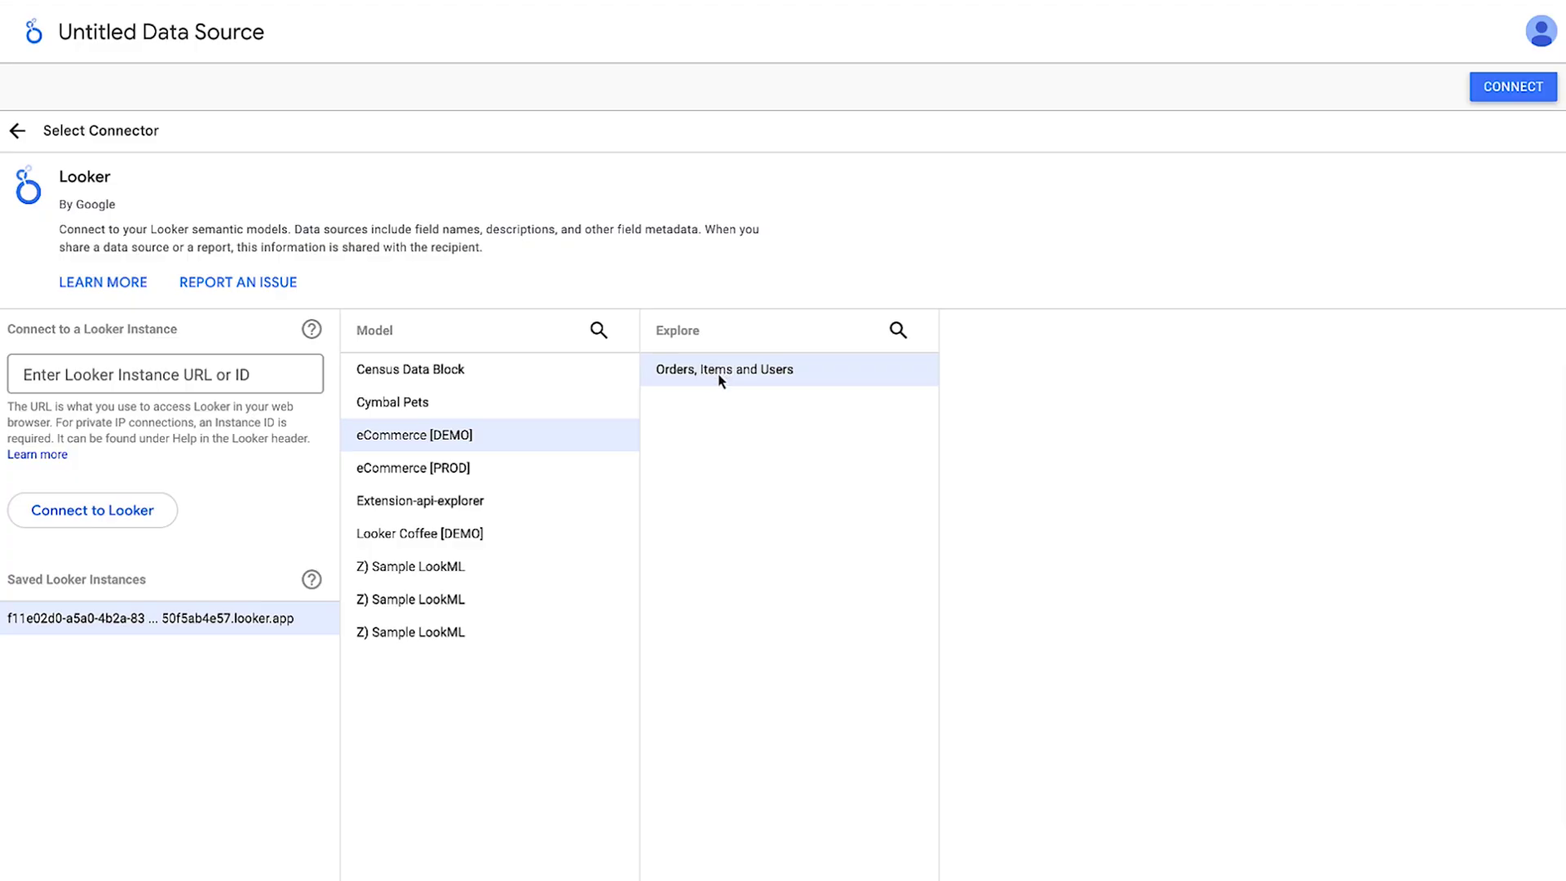
- Connect the data source and scroll its field list to the Order Items and Products fields
{"action": "left_click", "coordinate": [1484, 97]}
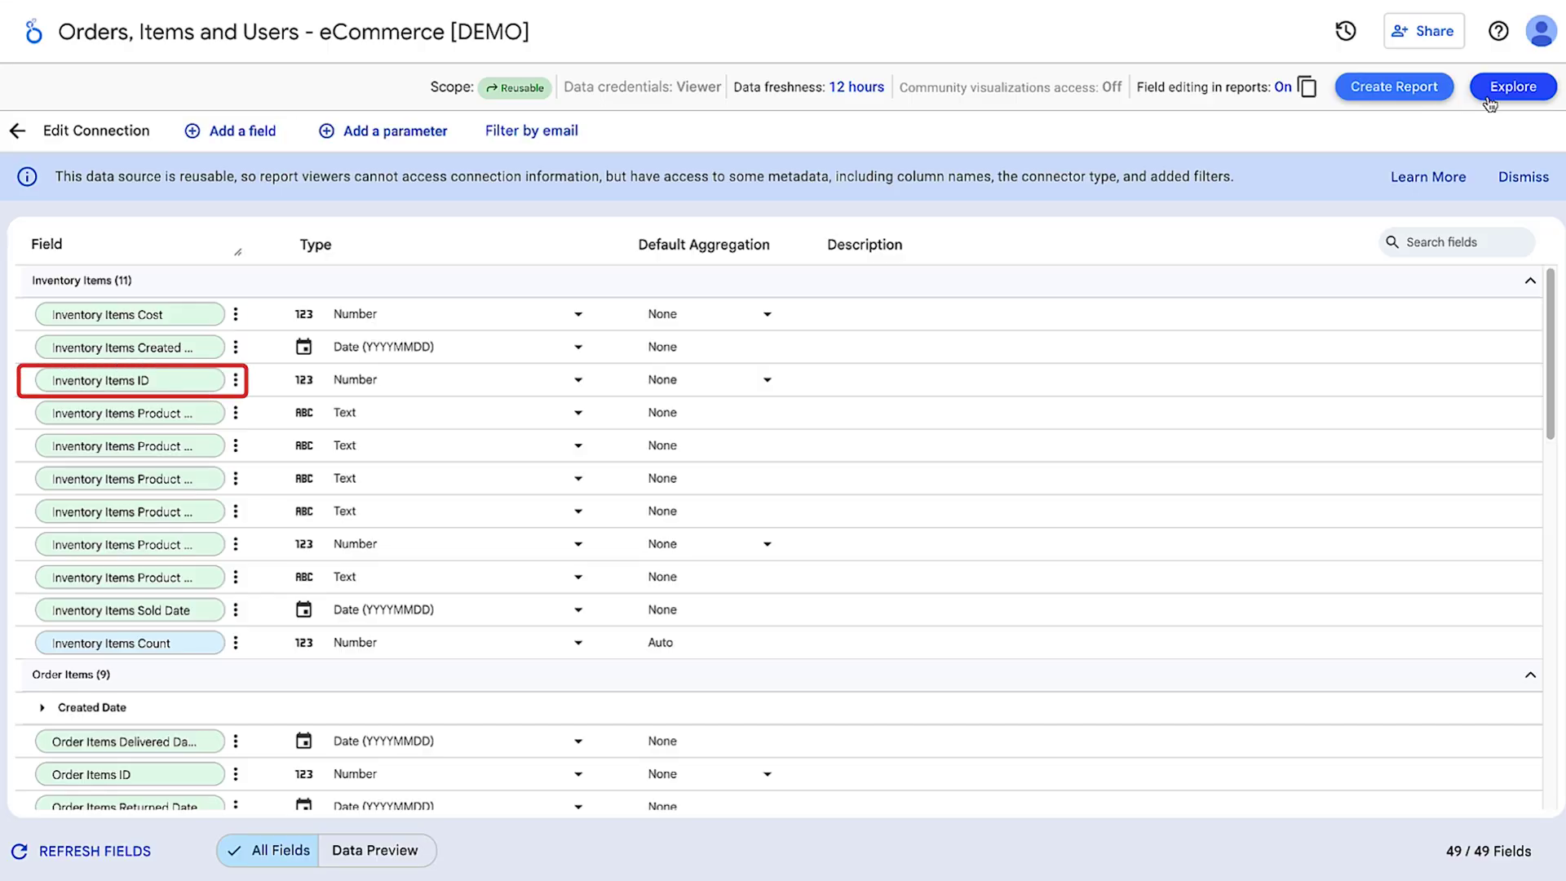
{"action": "left_click_drag", "start_coordinate": [1554, 322], "coordinate": [1560, 452]}
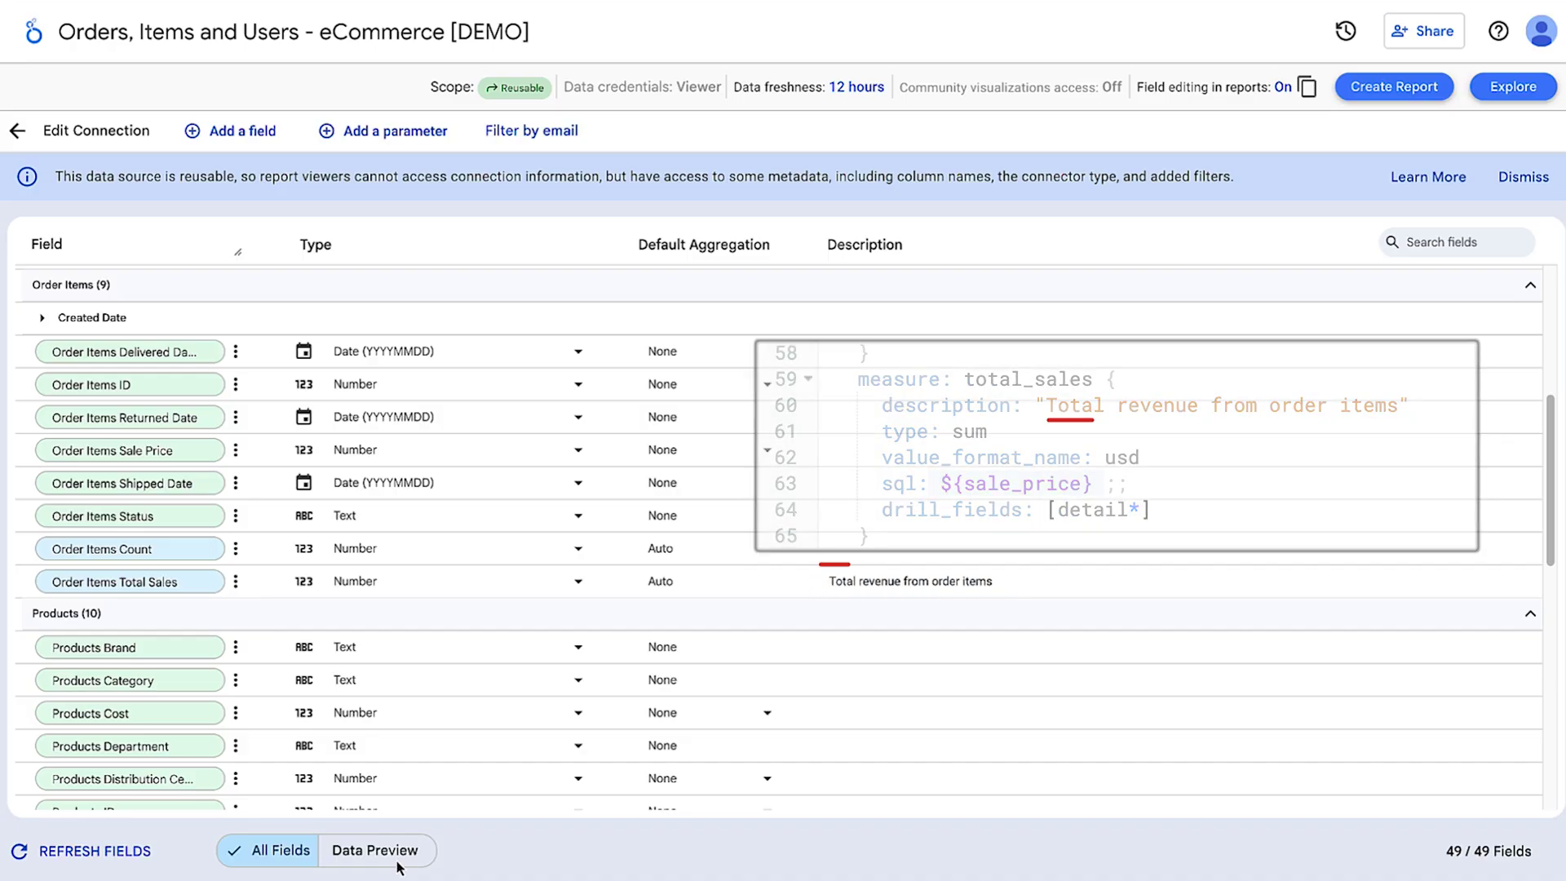
- Show sample rows of Products Brand, Category and Cost in the Data Preview
{"action": "left_click", "coordinate": [388, 853]}
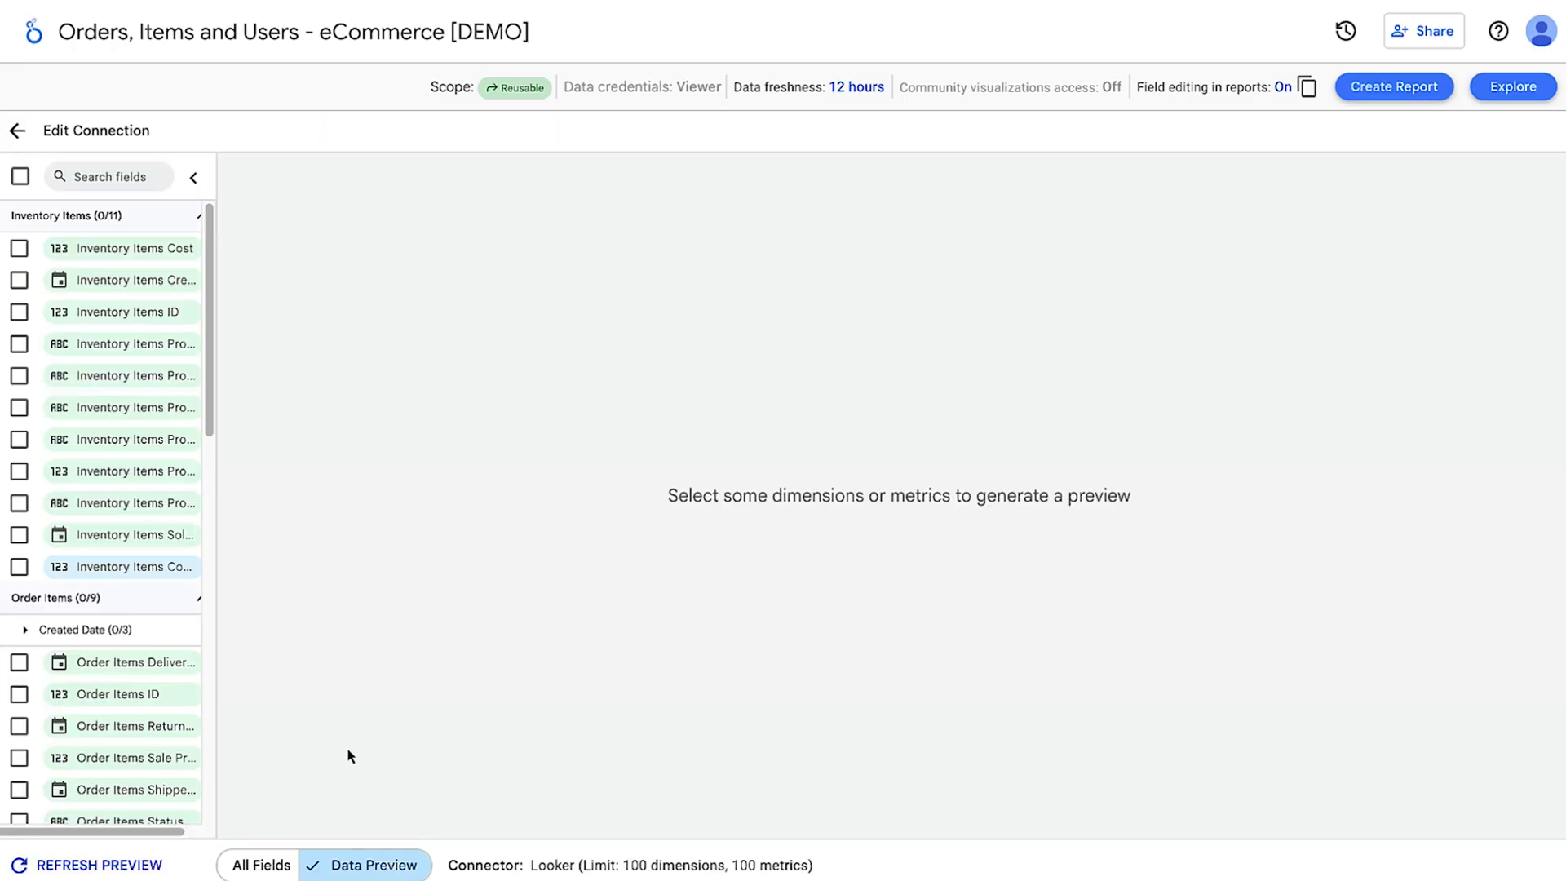
{"action": "left_click_drag", "start_coordinate": [214, 377], "coordinate": [210, 587]}
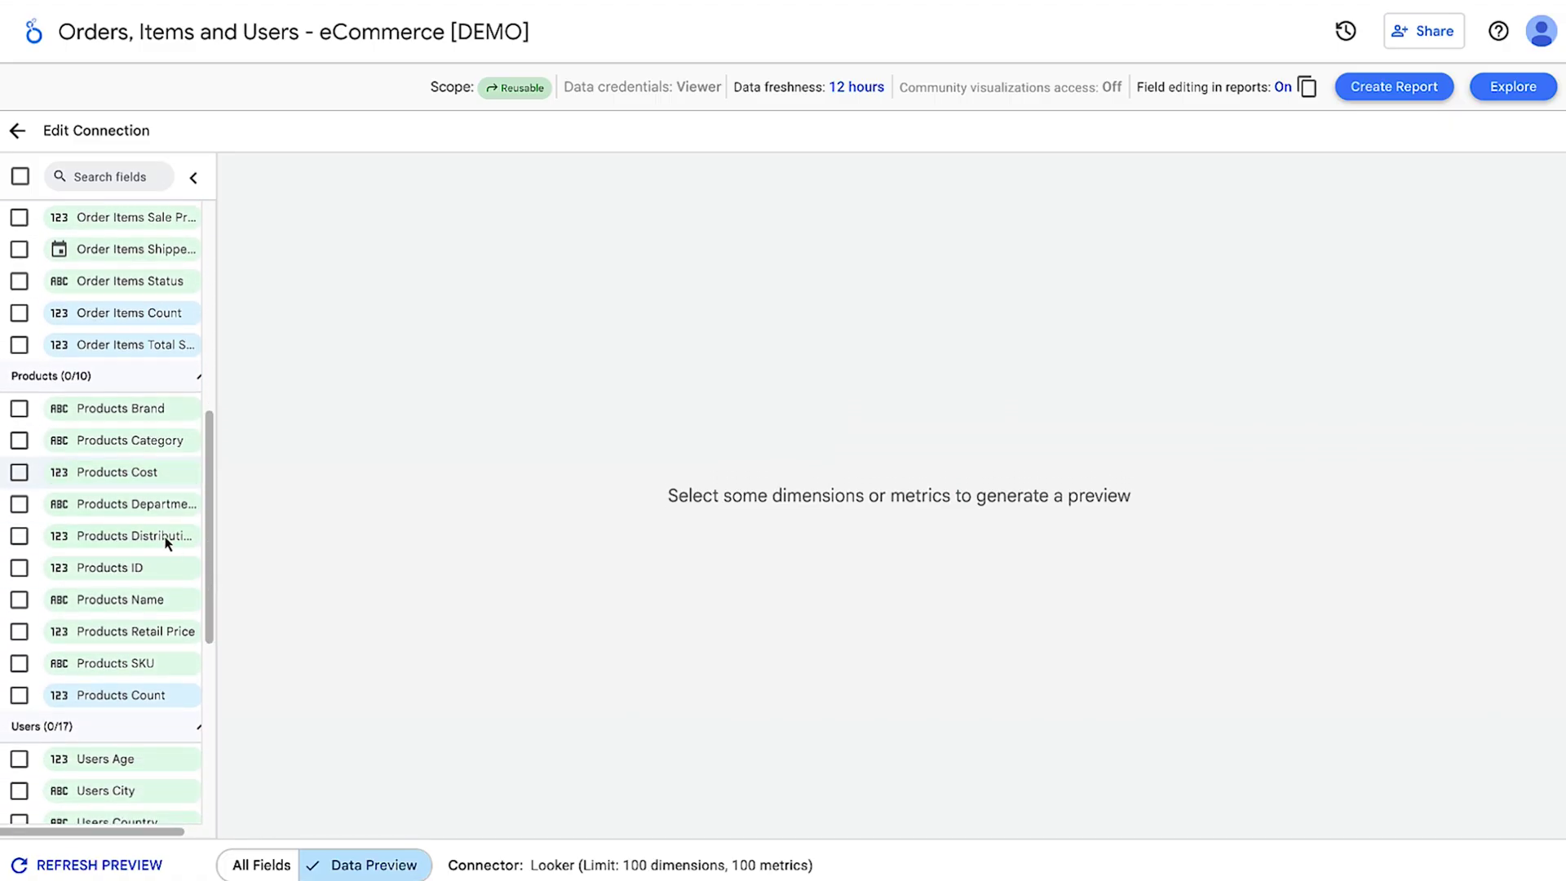
{"action": "left_click", "coordinate": [22, 410]}
{"action": "left_click", "coordinate": [19, 440]}
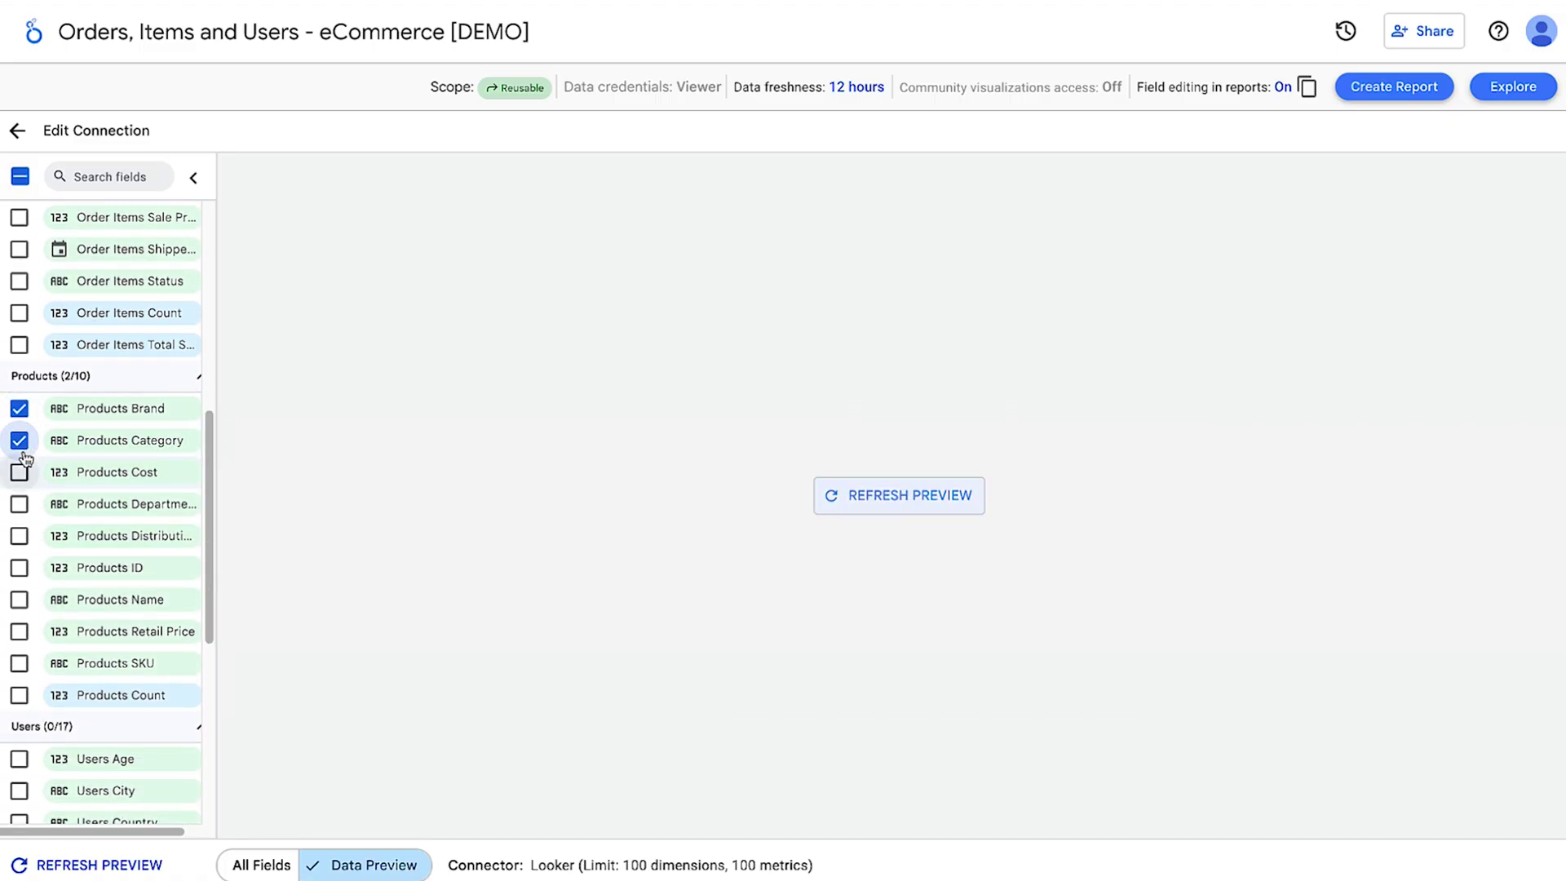
{"action": "left_click", "coordinate": [19, 472]}
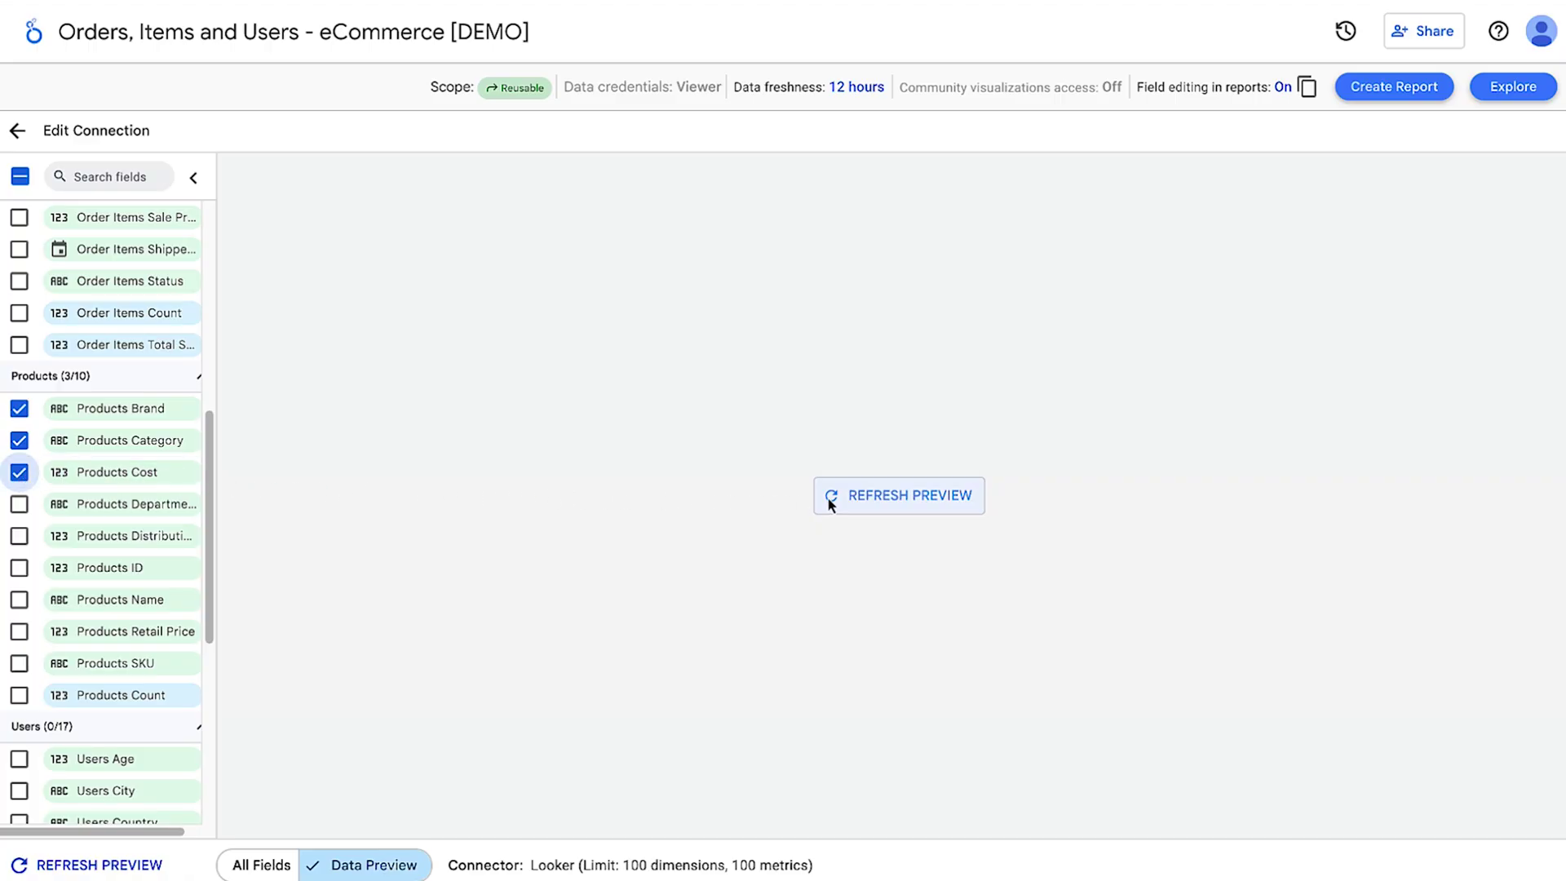
{"action": "left_click", "coordinate": [865, 503]}
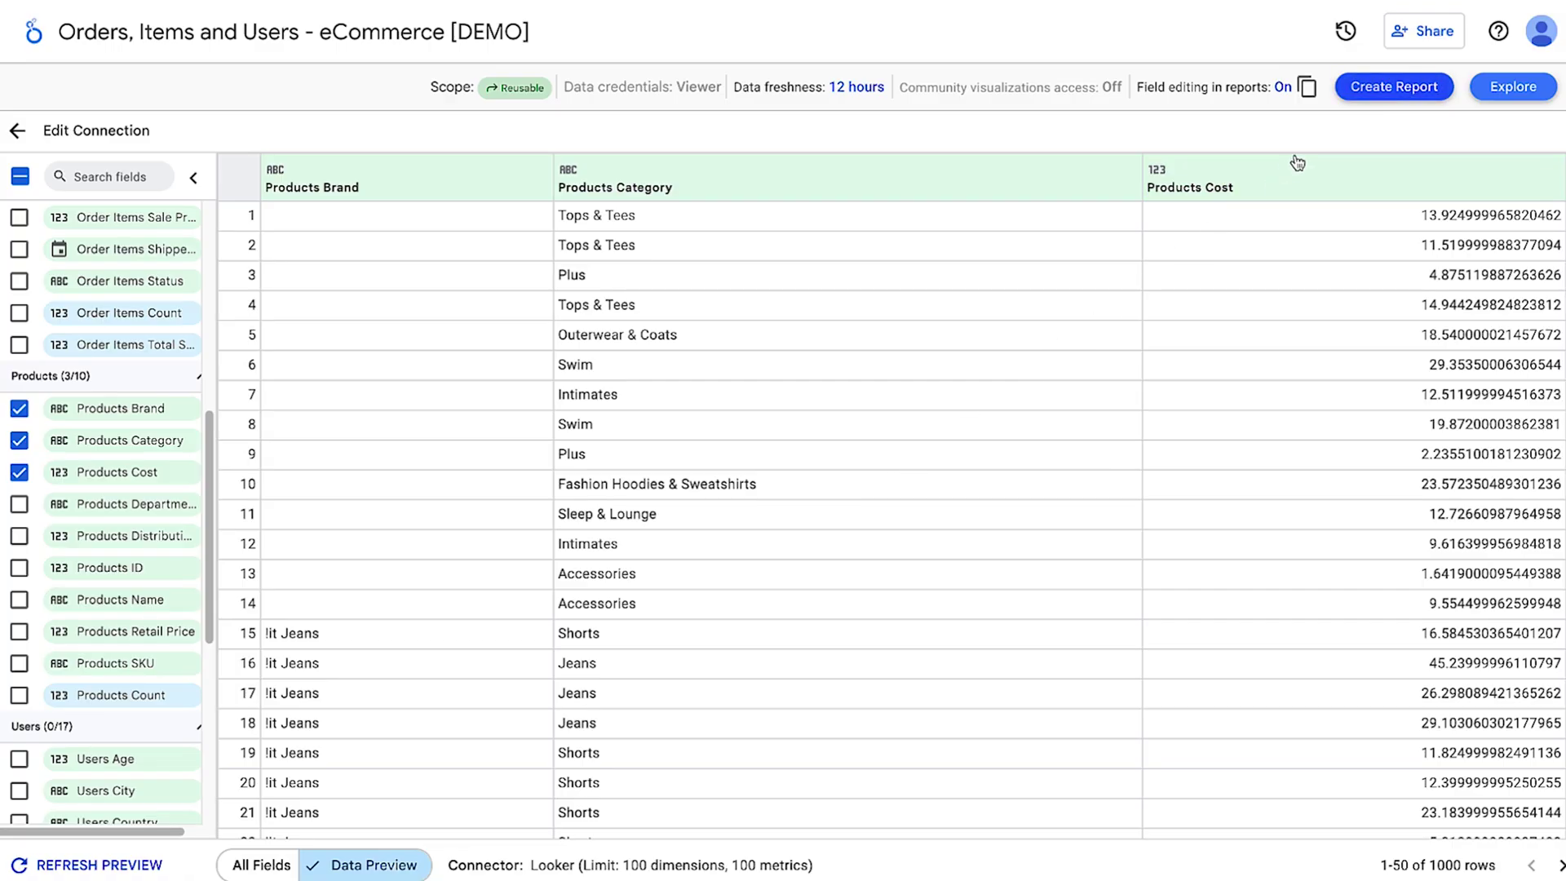
- Create a report from the data source and place a time series chart on it
{"action": "left_click", "coordinate": [1390, 87]}
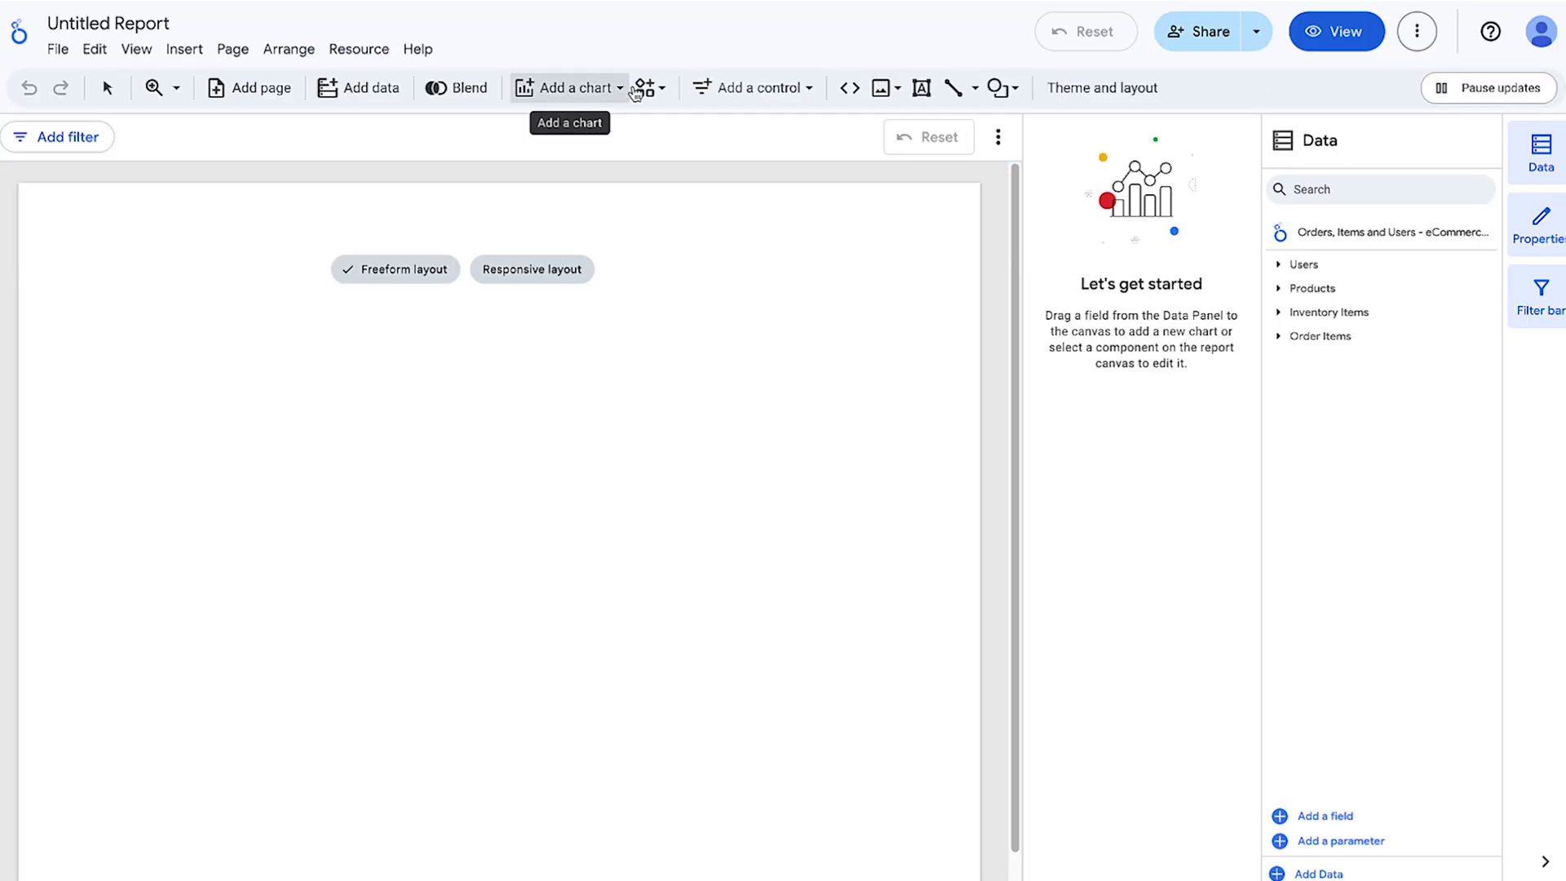
{"action": "left_click", "coordinate": [578, 88]}
{"action": "left_click", "coordinate": [547, 203]}
{"action": "left_click", "coordinate": [96, 289]}
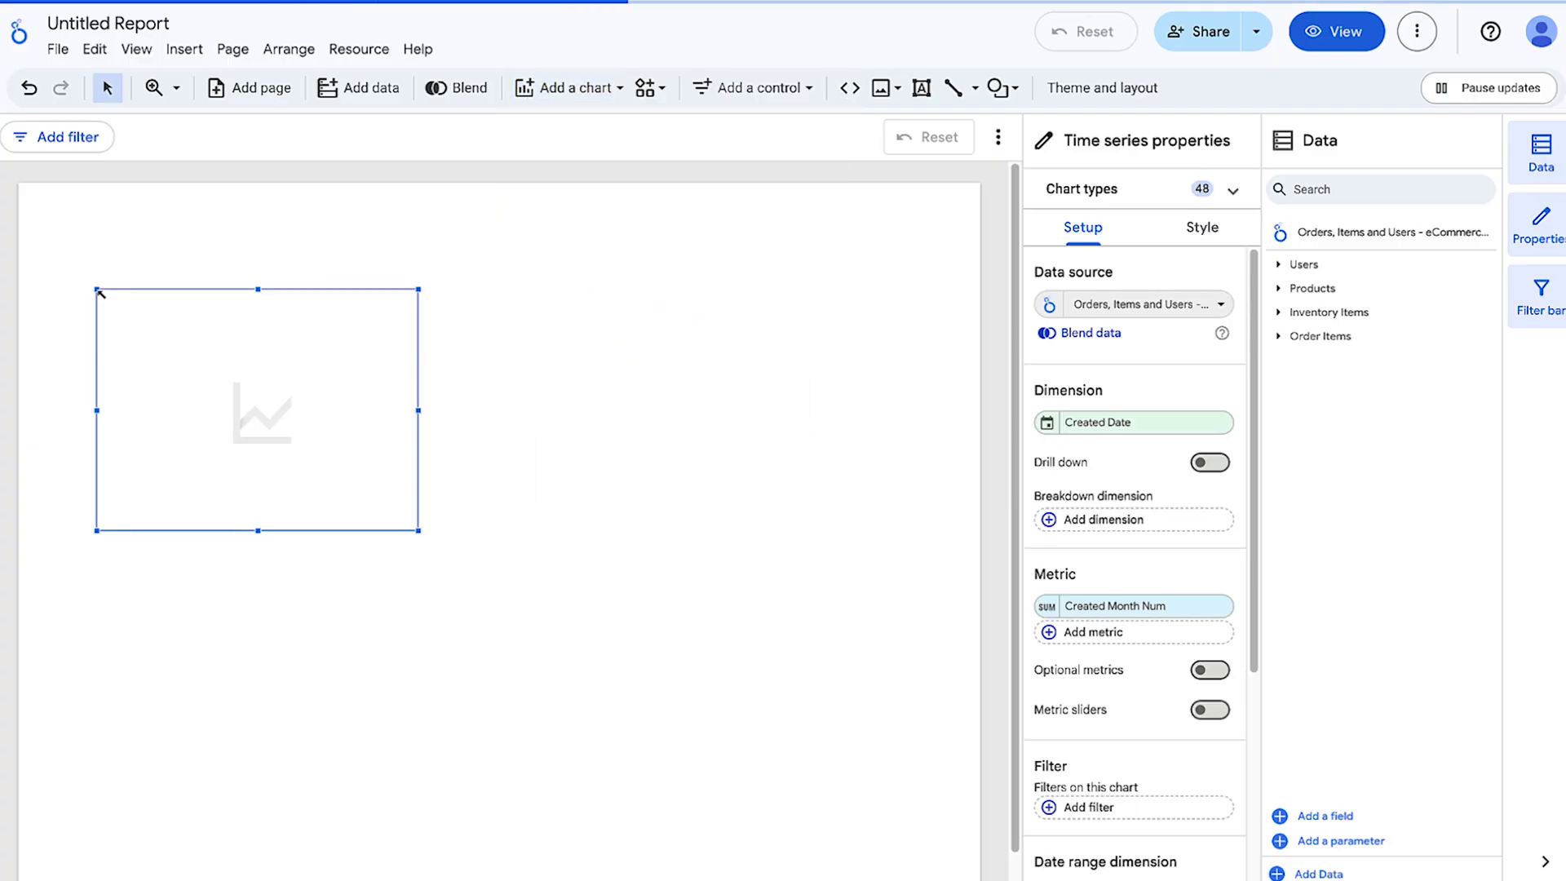
- Make Order Items Total Sales the chart metric, removing Created Month Num
{"action": "left_click", "coordinate": [1321, 336]}
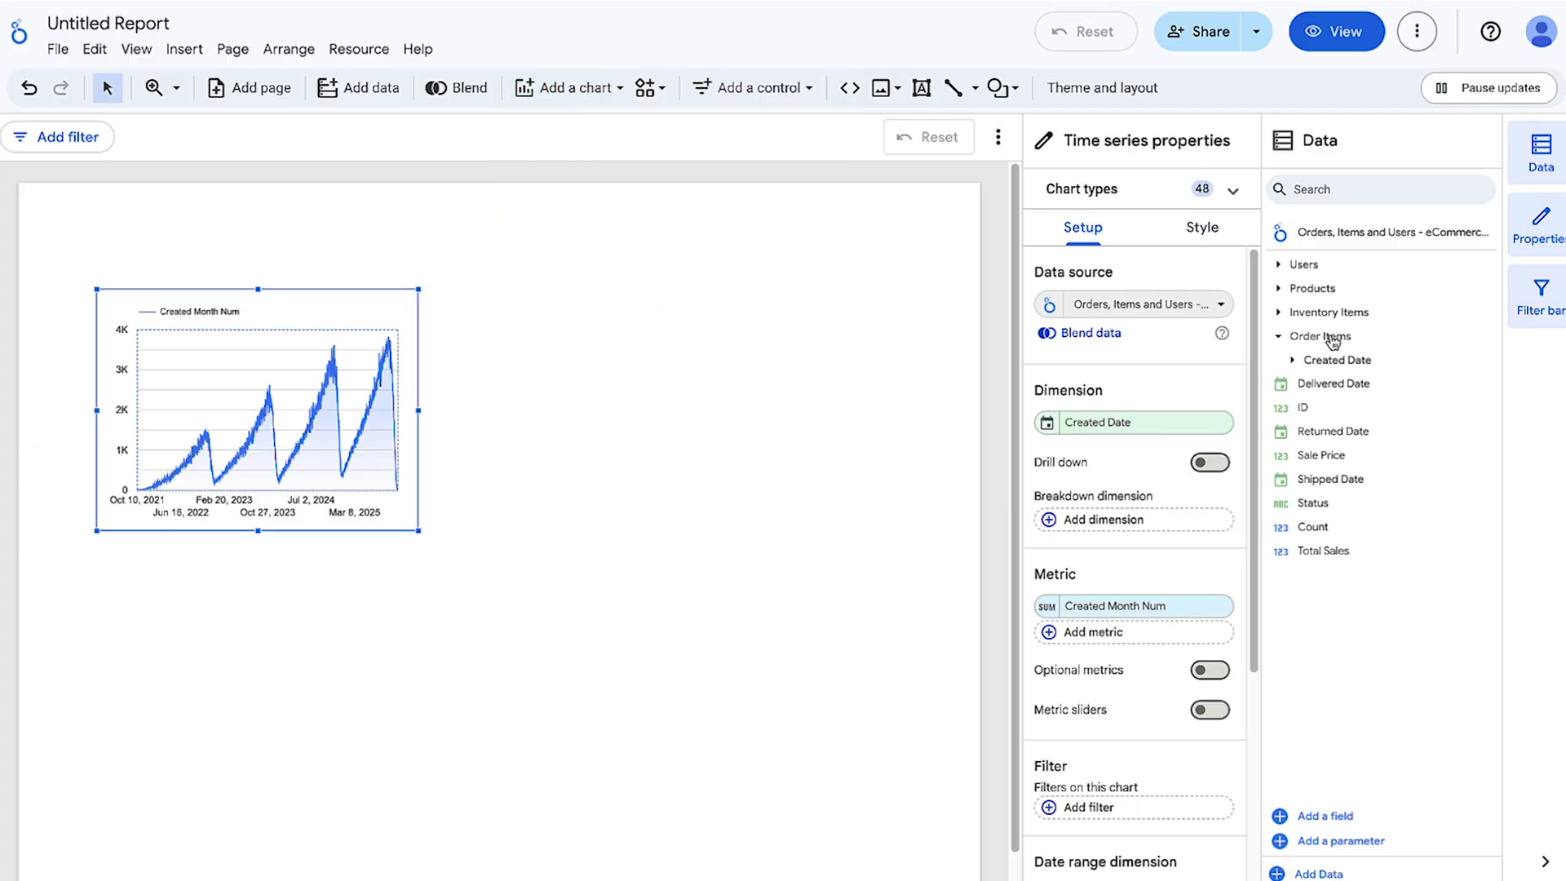
{"action": "left_click_drag", "start_coordinate": [1322, 550], "coordinate": [1115, 610]}
{"action": "left_click", "coordinate": [1212, 581]}
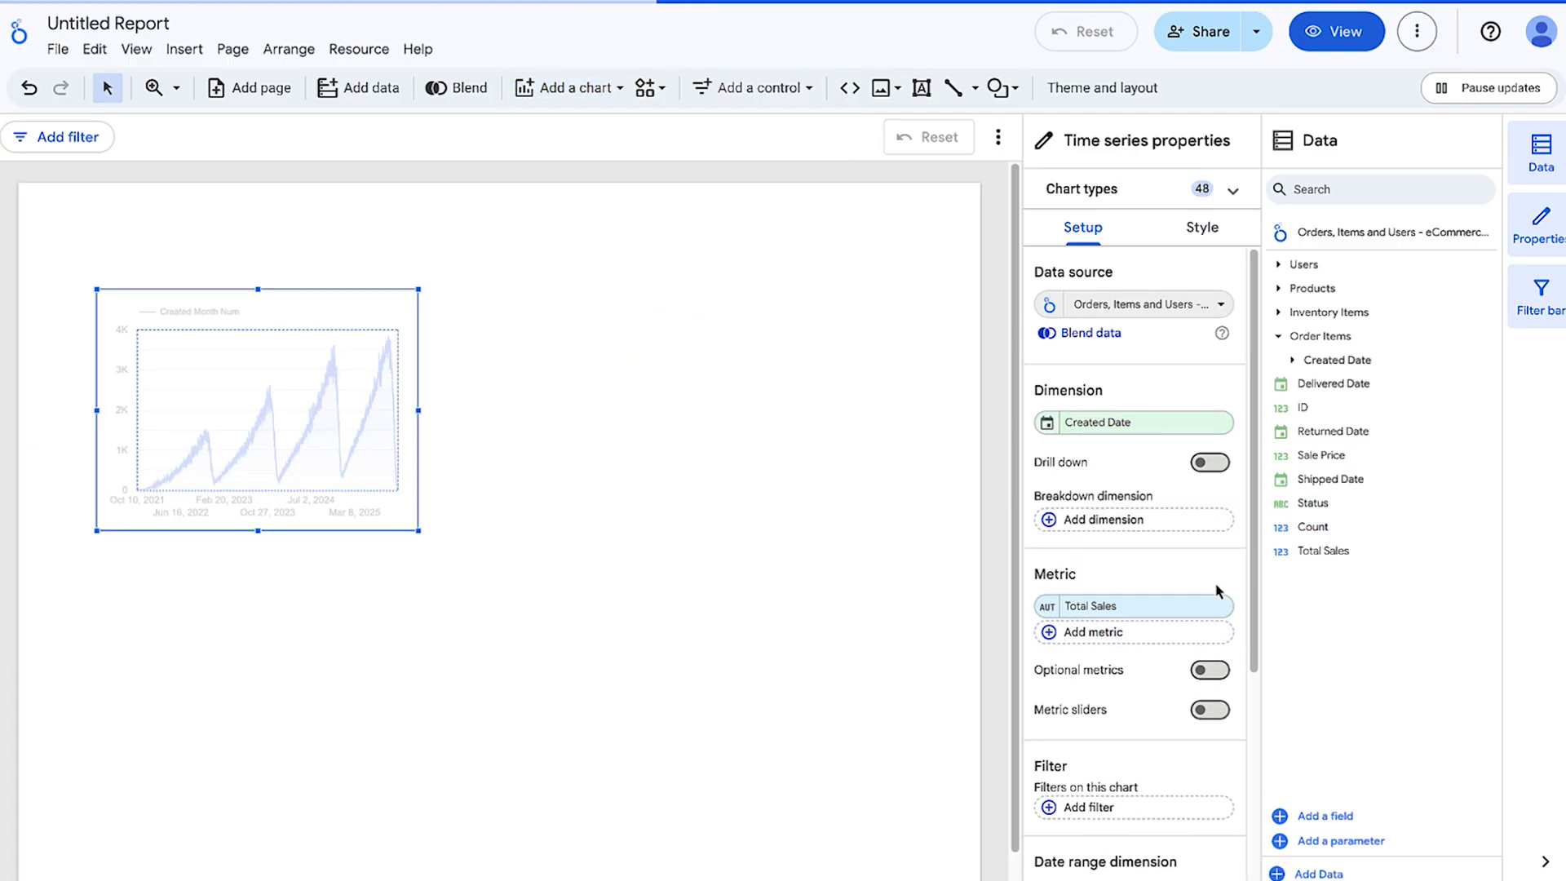
{"action": "scroll", "coordinate": [1213, 589], "scroll_direction": "down", "scroll_amount": 3}
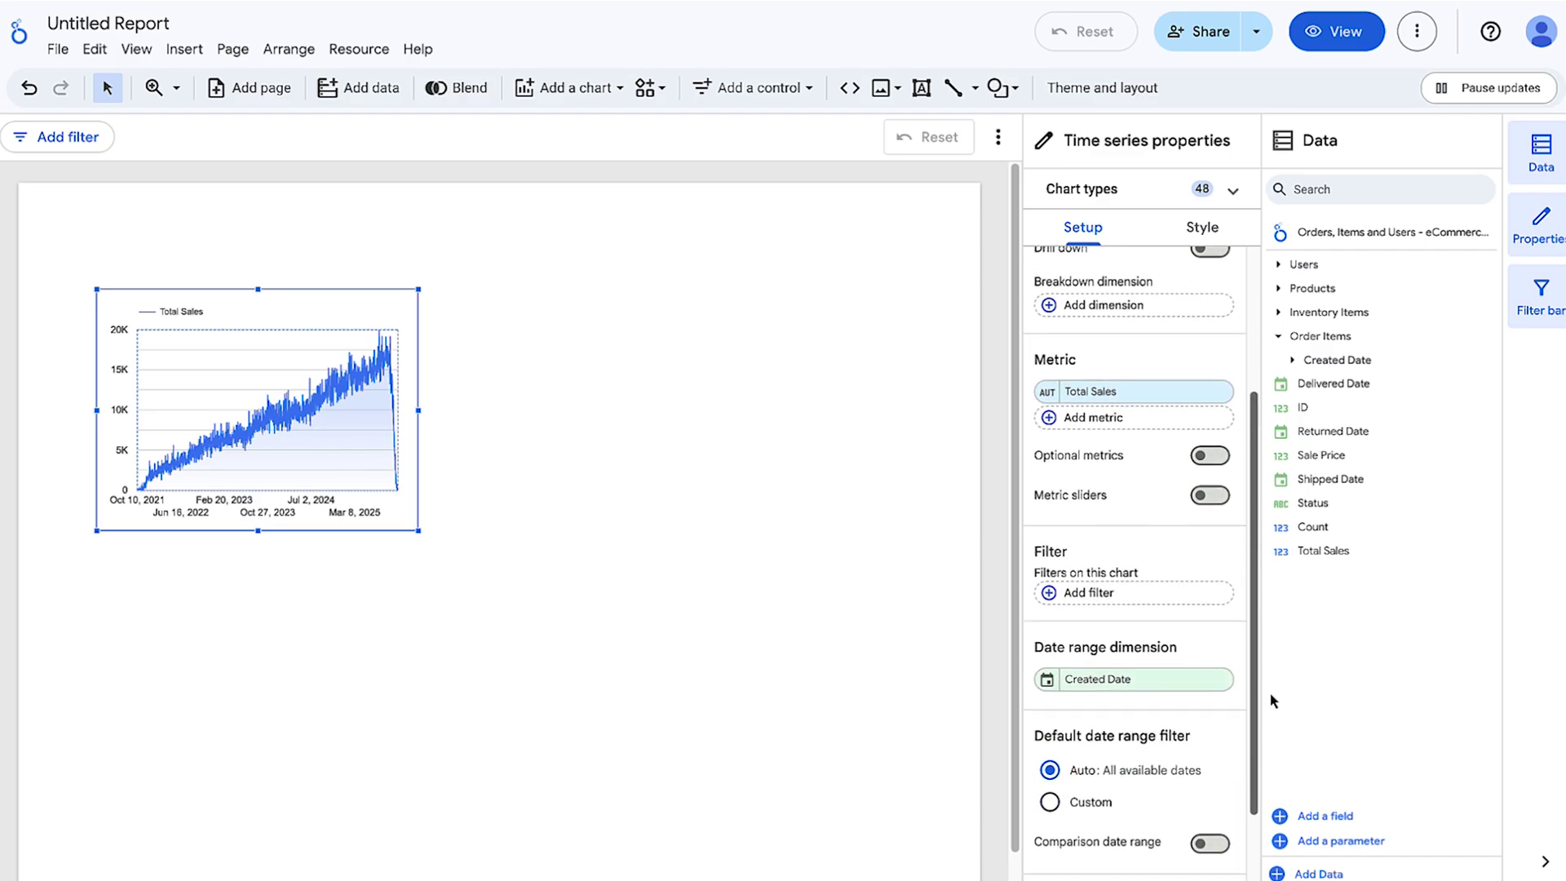
- Add a chart filter including Created Date in the last 11 months
{"action": "left_click", "coordinate": [1050, 598]}
{"action": "left_click", "coordinate": [919, 589]}
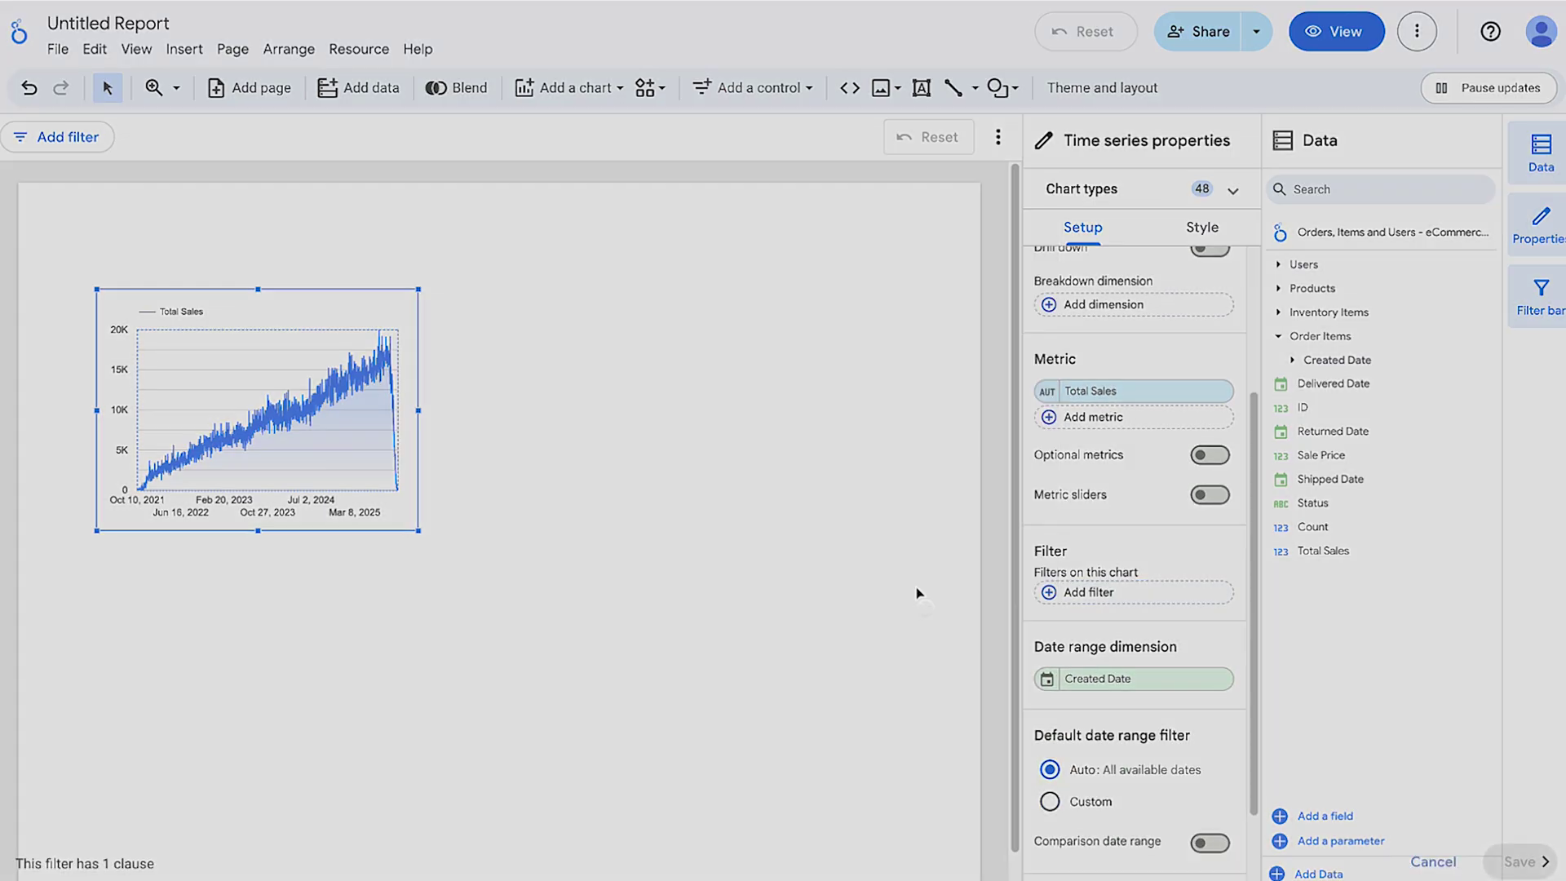
{"action": "left_click", "coordinate": [261, 584]}
{"action": "scroll", "coordinate": [294, 457], "scroll_direction": "down", "scroll_amount": 5}
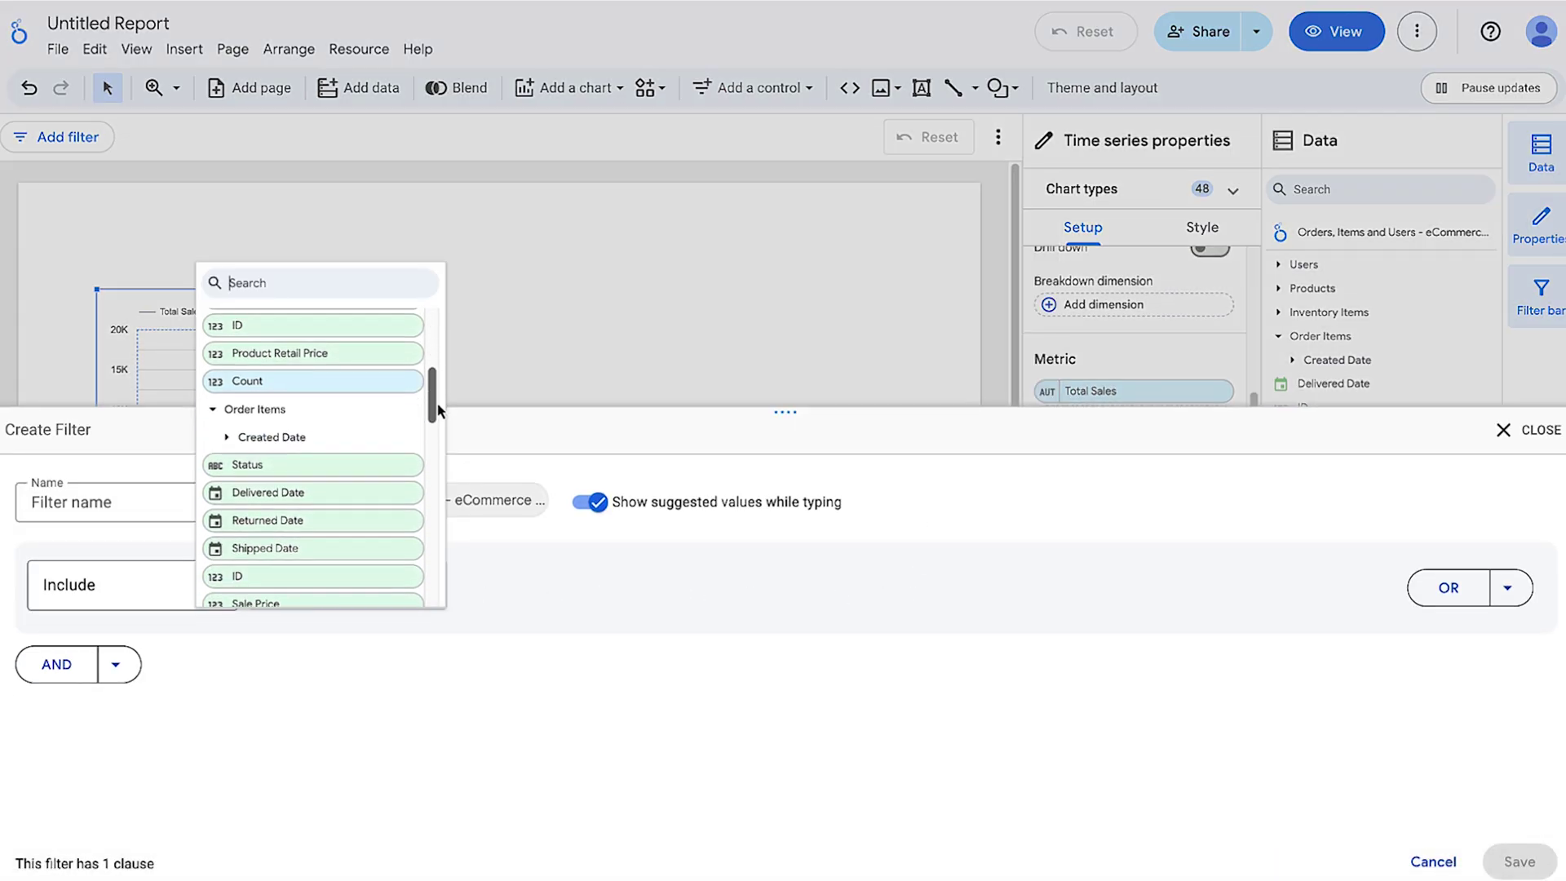
{"action": "left_click", "coordinate": [285, 373]}
{"action": "left_click", "coordinate": [286, 400]}
{"action": "left_click", "coordinate": [583, 585]}
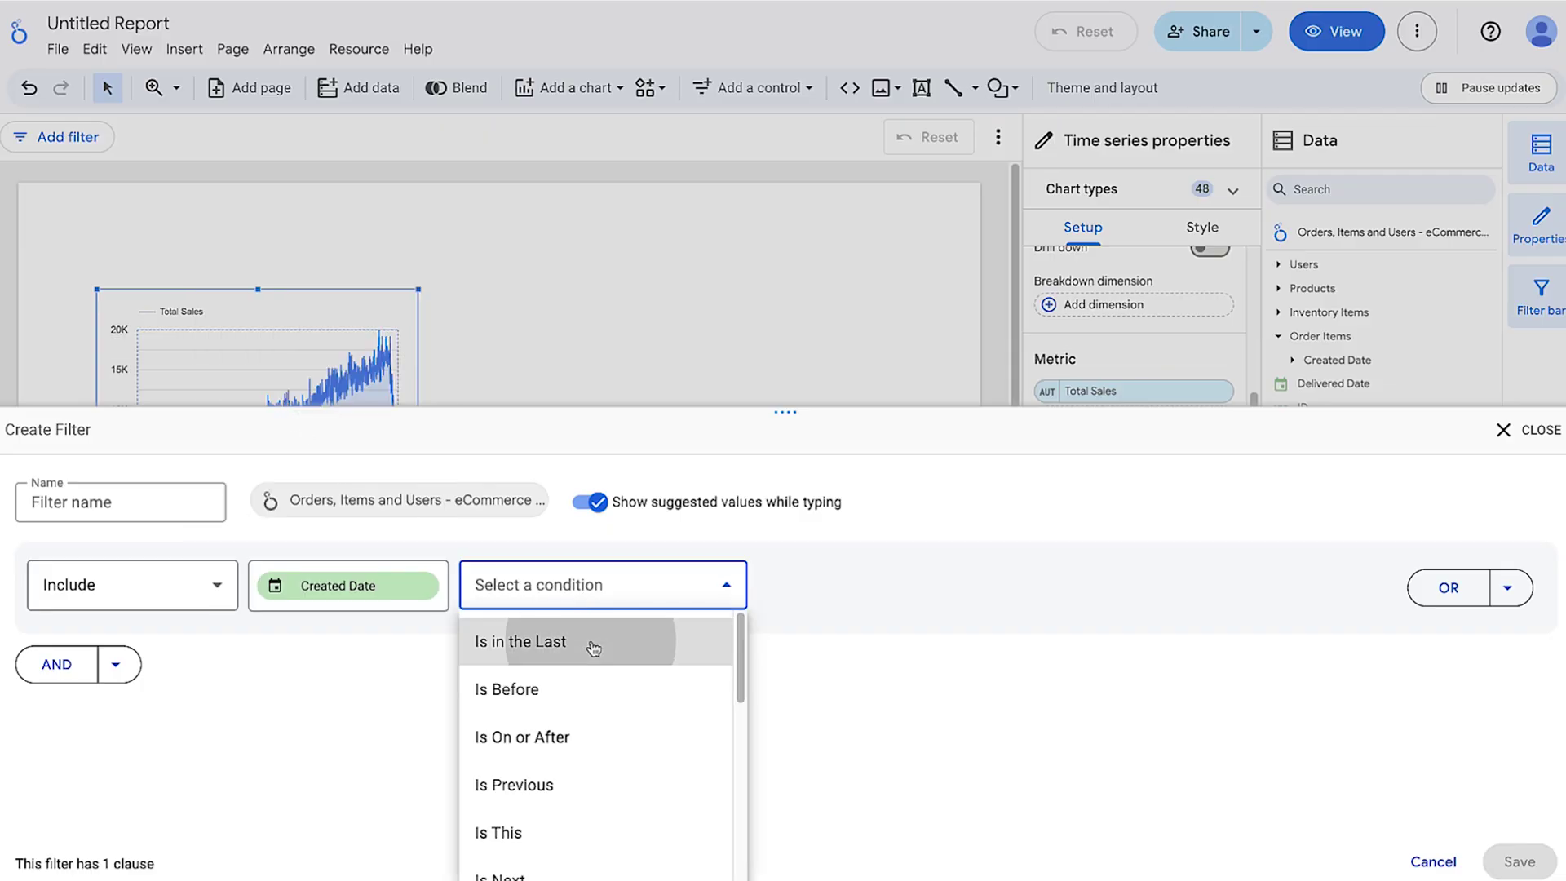
{"action": "left_click", "coordinate": [590, 641]}
{"action": "left_click", "coordinate": [817, 586]}
{"action": "type", "text": "11"}
{"action": "left_click", "coordinate": [1014, 585]}
{"action": "left_click", "coordinate": [975, 836]}
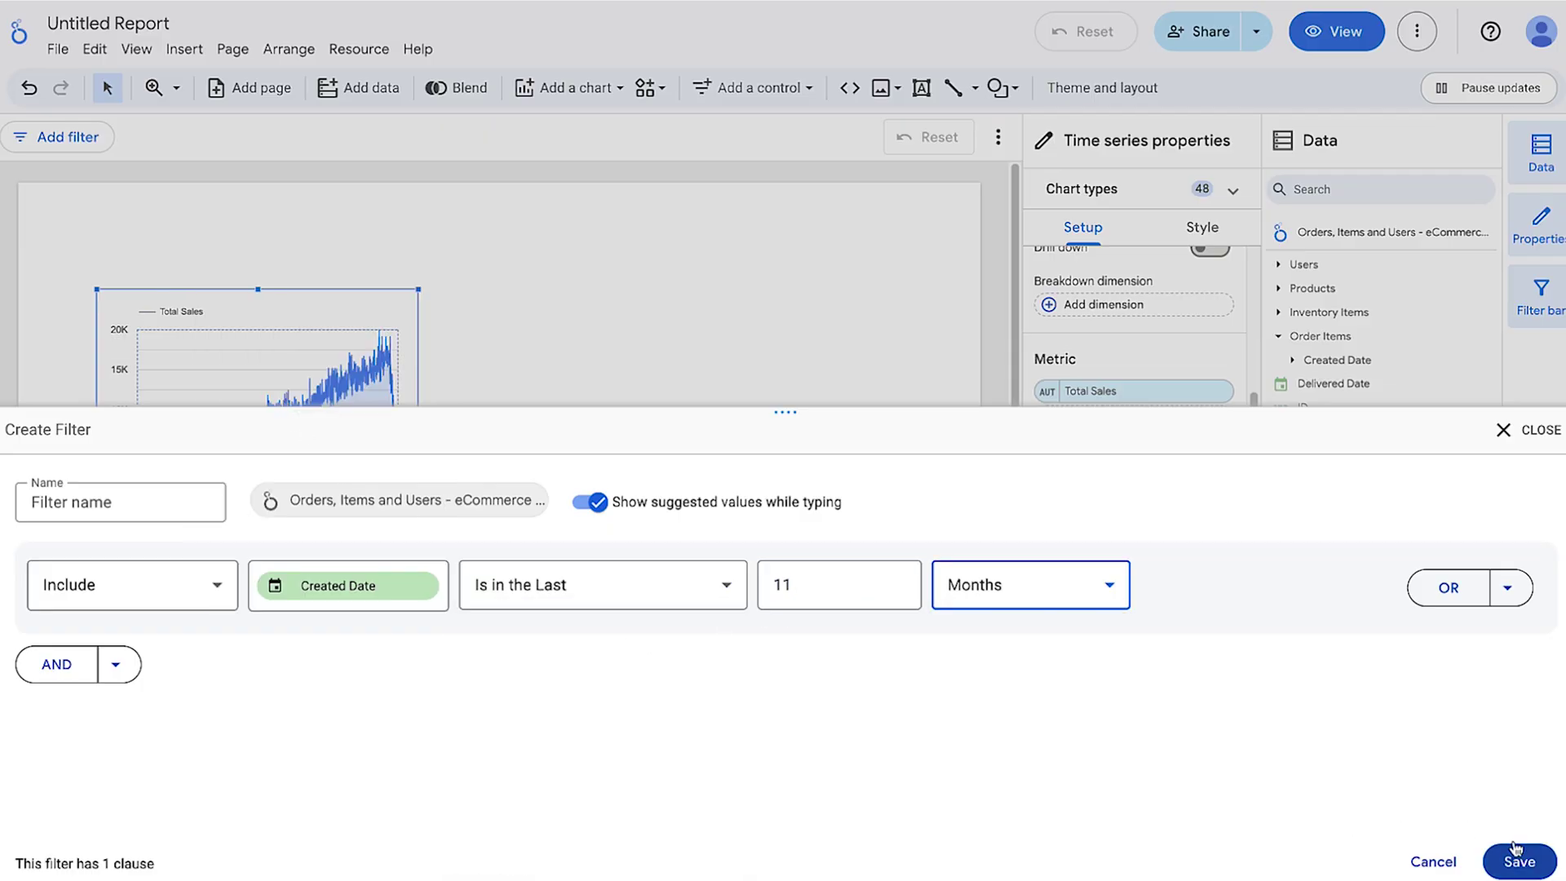
{"action": "left_click", "coordinate": [1516, 861]}
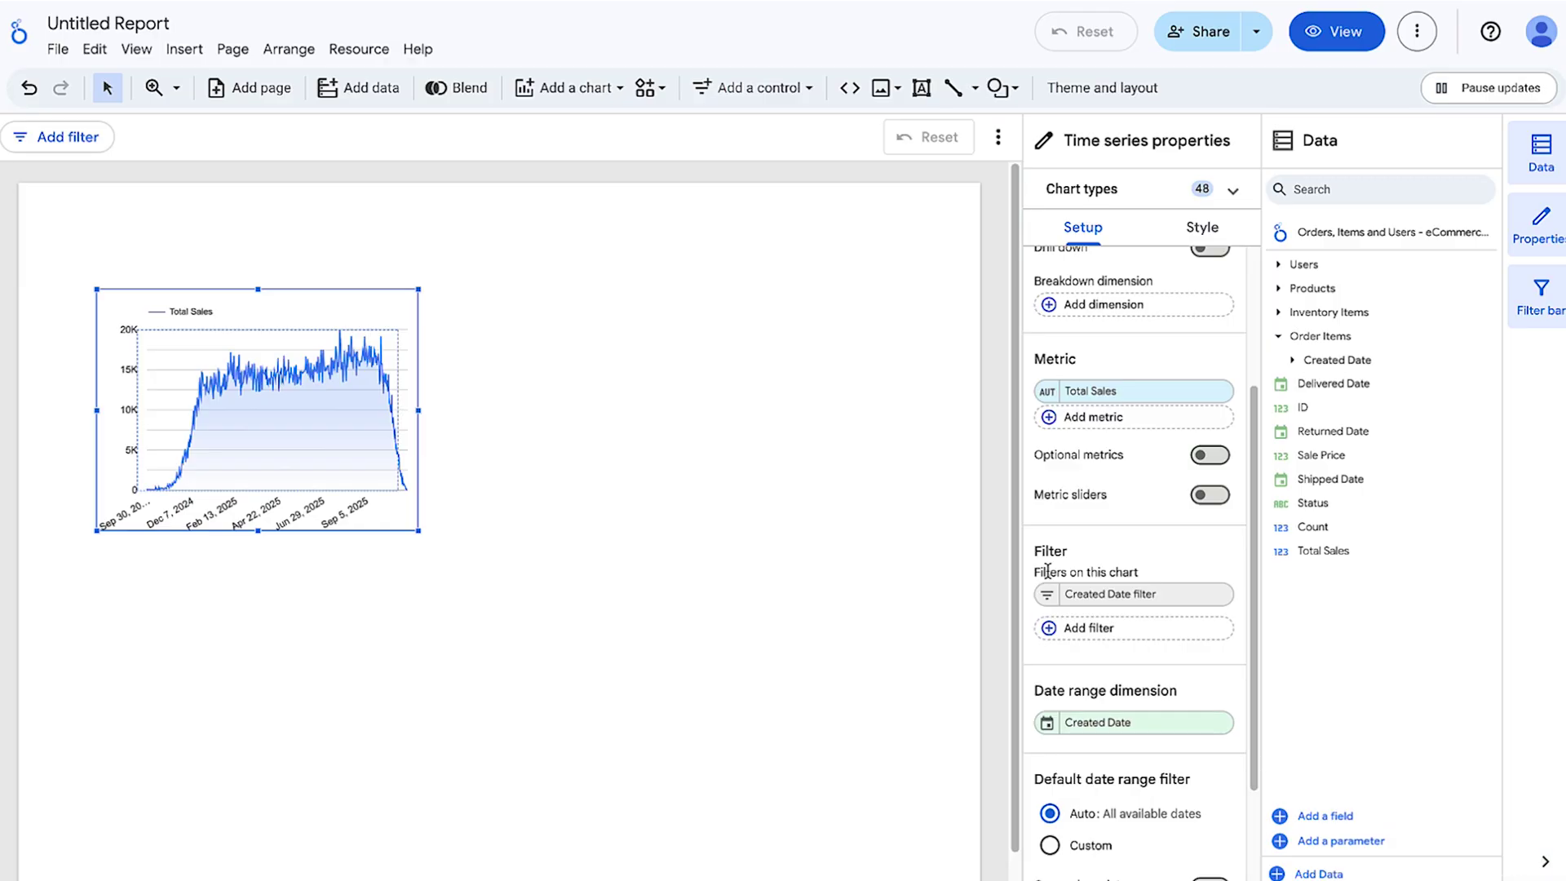
- Set the Created Date dimension's granularity to Month
{"action": "scroll", "coordinate": [1048, 571], "scroll_direction": "up", "scroll_amount": 2}
{"action": "left_click", "coordinate": [1049, 362]}
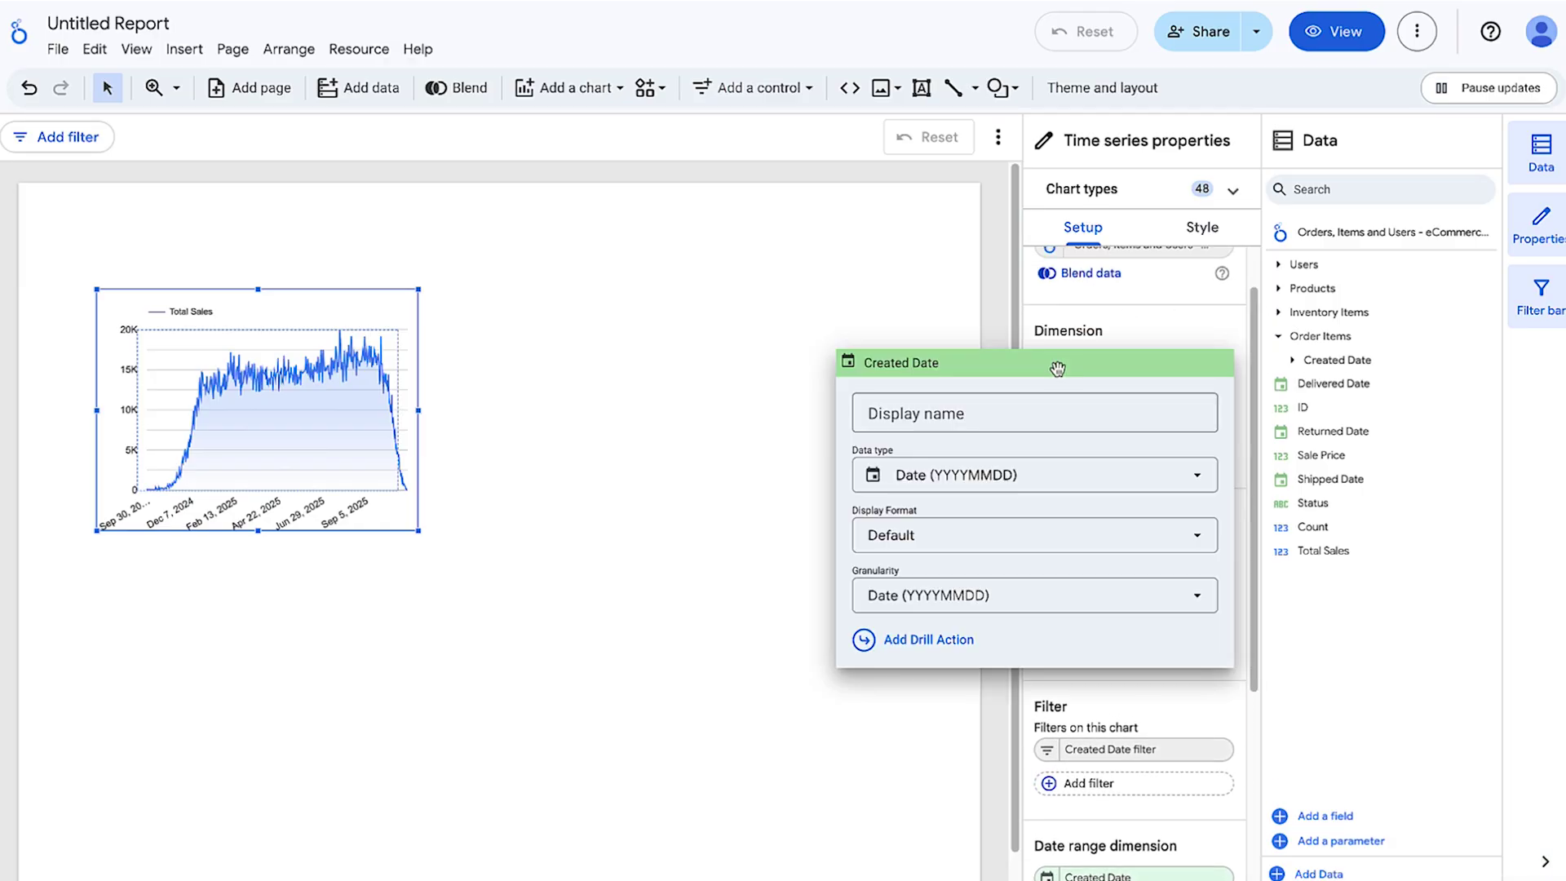
{"action": "left_click", "coordinate": [1060, 611]}
{"action": "left_click", "coordinate": [1044, 397]}
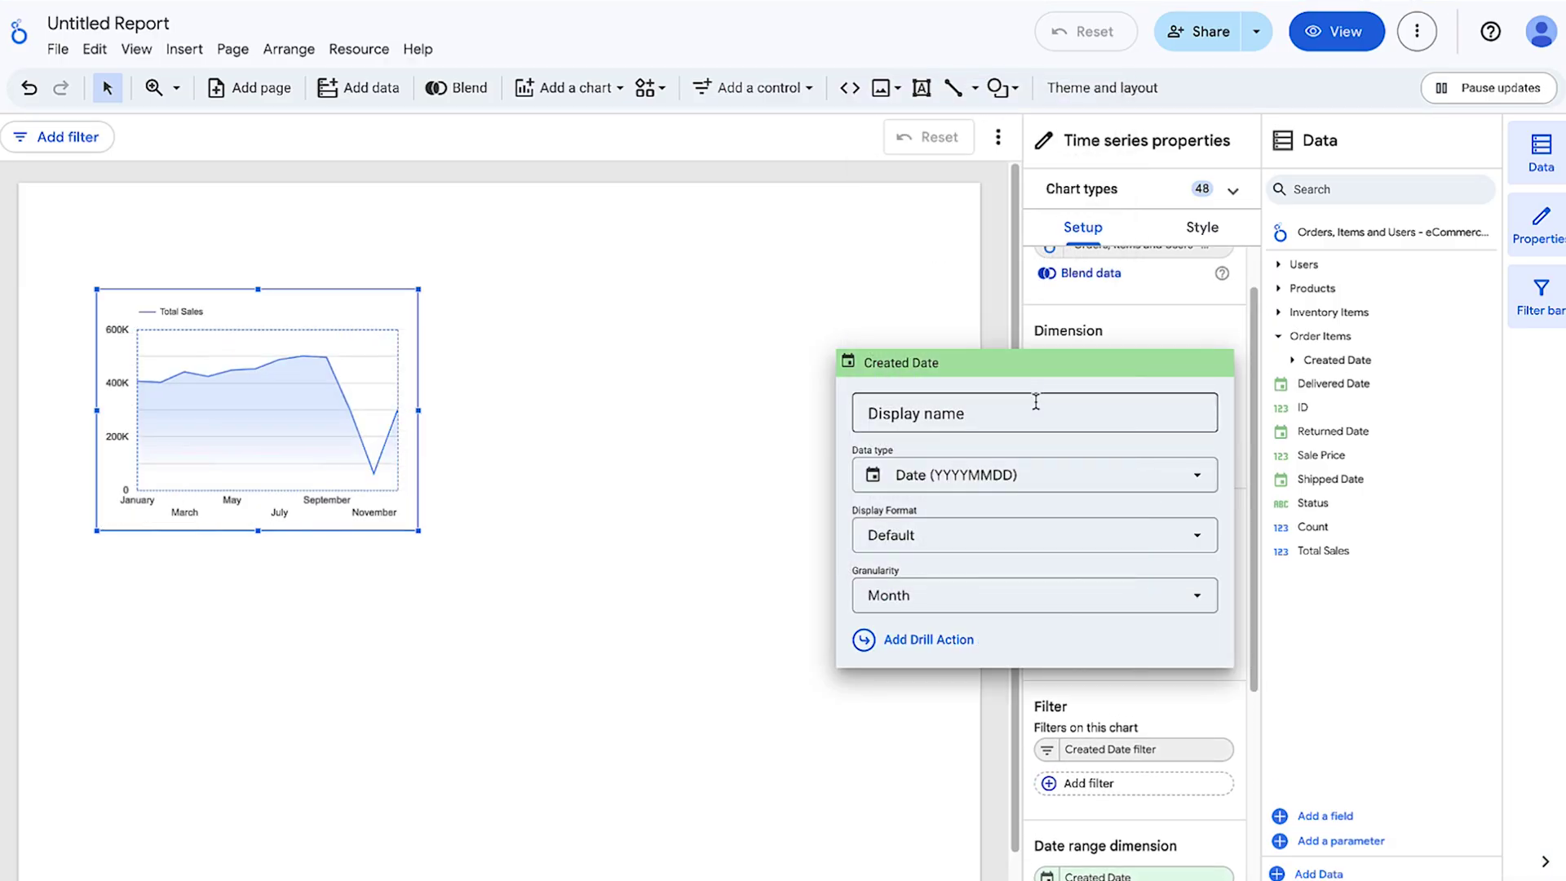
{"action": "key", "text": "Escape"}
- Start a calculated field named Markup with a formula beginning SUM(Retail Price)
{"action": "left_click", "coordinate": [1305, 816]}
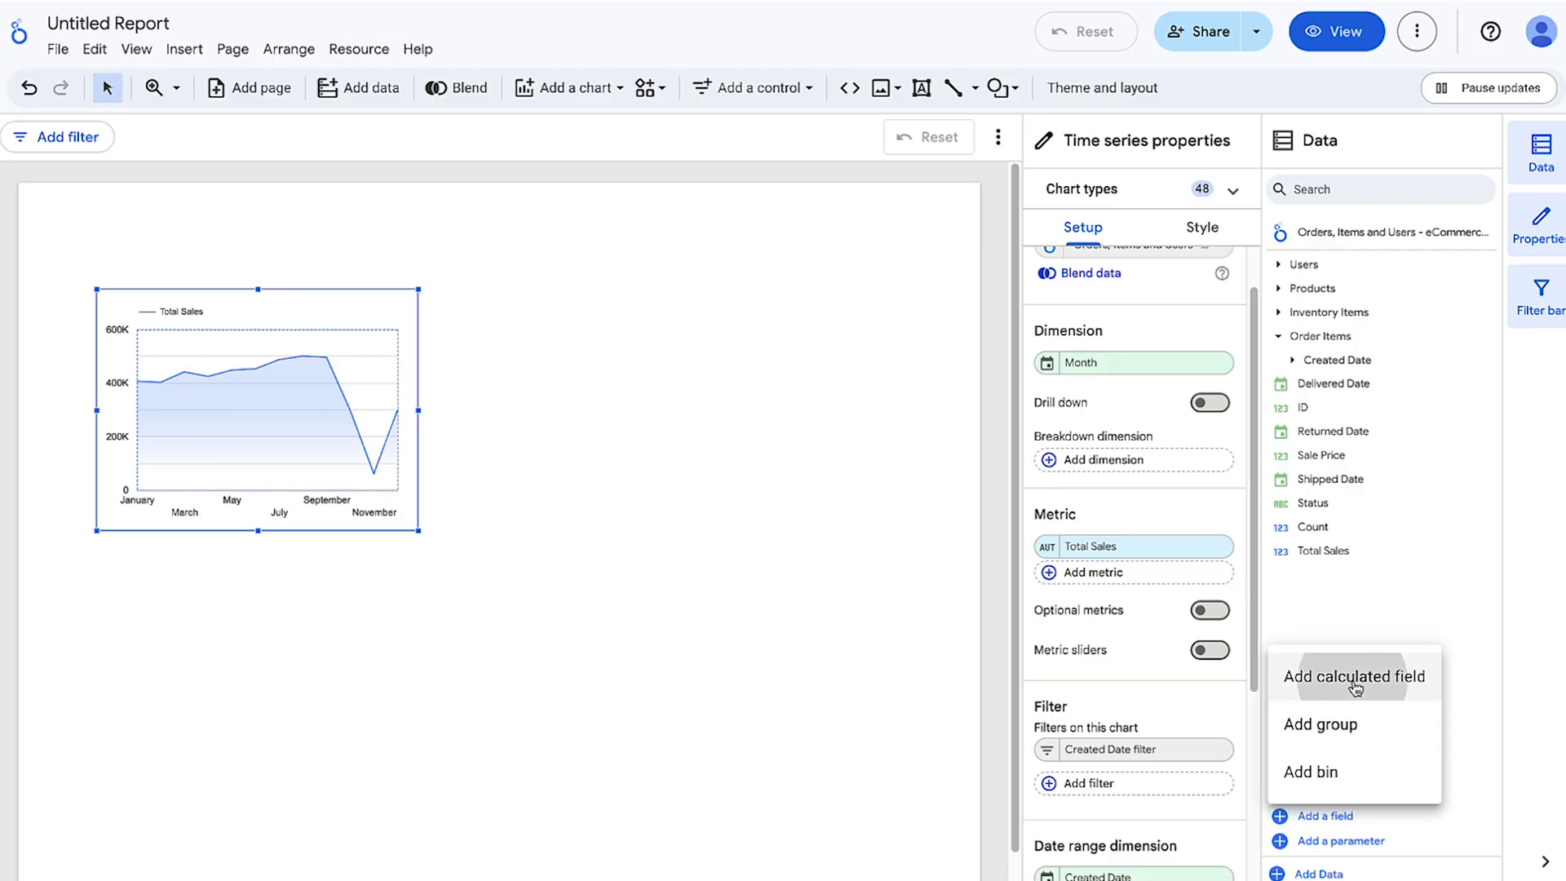
{"action": "left_click", "coordinate": [1355, 683]}
{"action": "left_click", "coordinate": [619, 583]}
{"action": "type", "text": "Markup"}
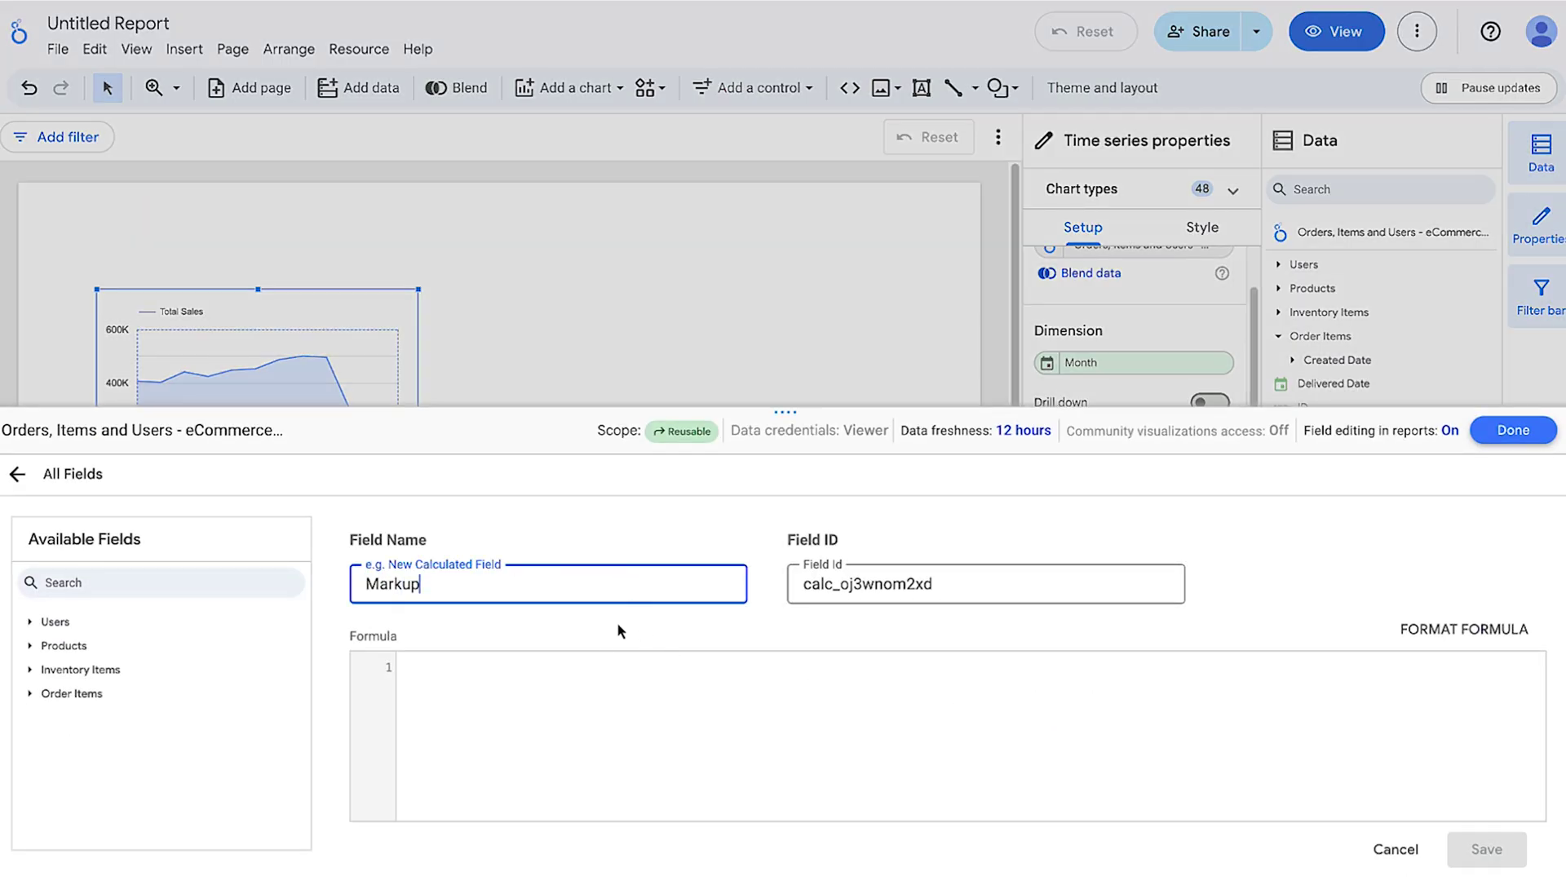
{"action": "left_click", "coordinate": [423, 693]}
{"action": "type", "text": "su"}
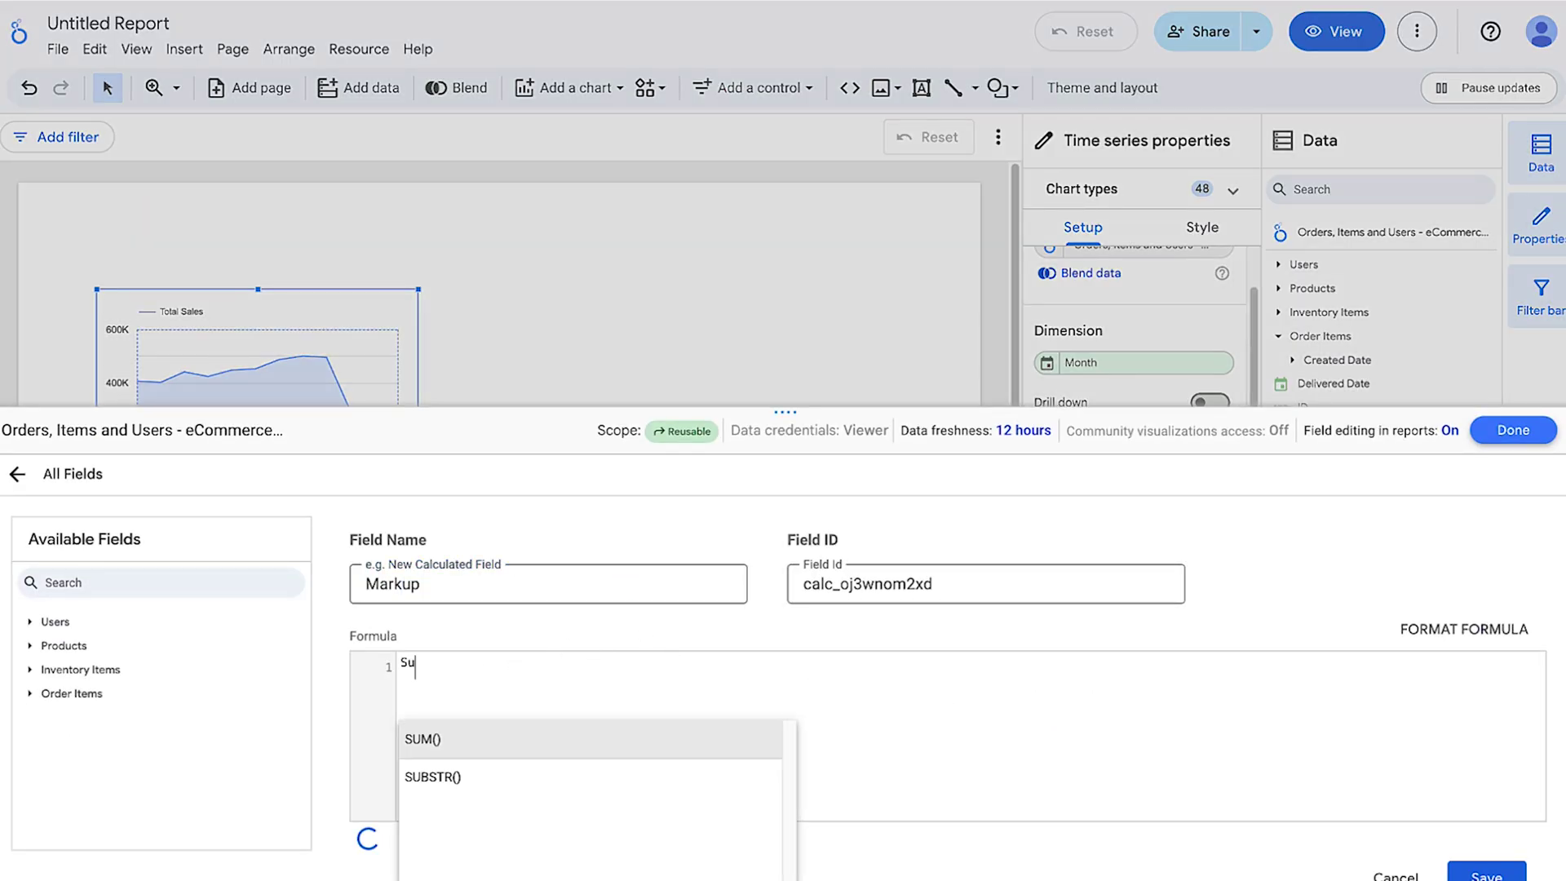
{"action": "key", "text": "Return"}
{"action": "left_click", "coordinate": [73, 648]}
{"action": "left_click", "coordinate": [76, 836]}
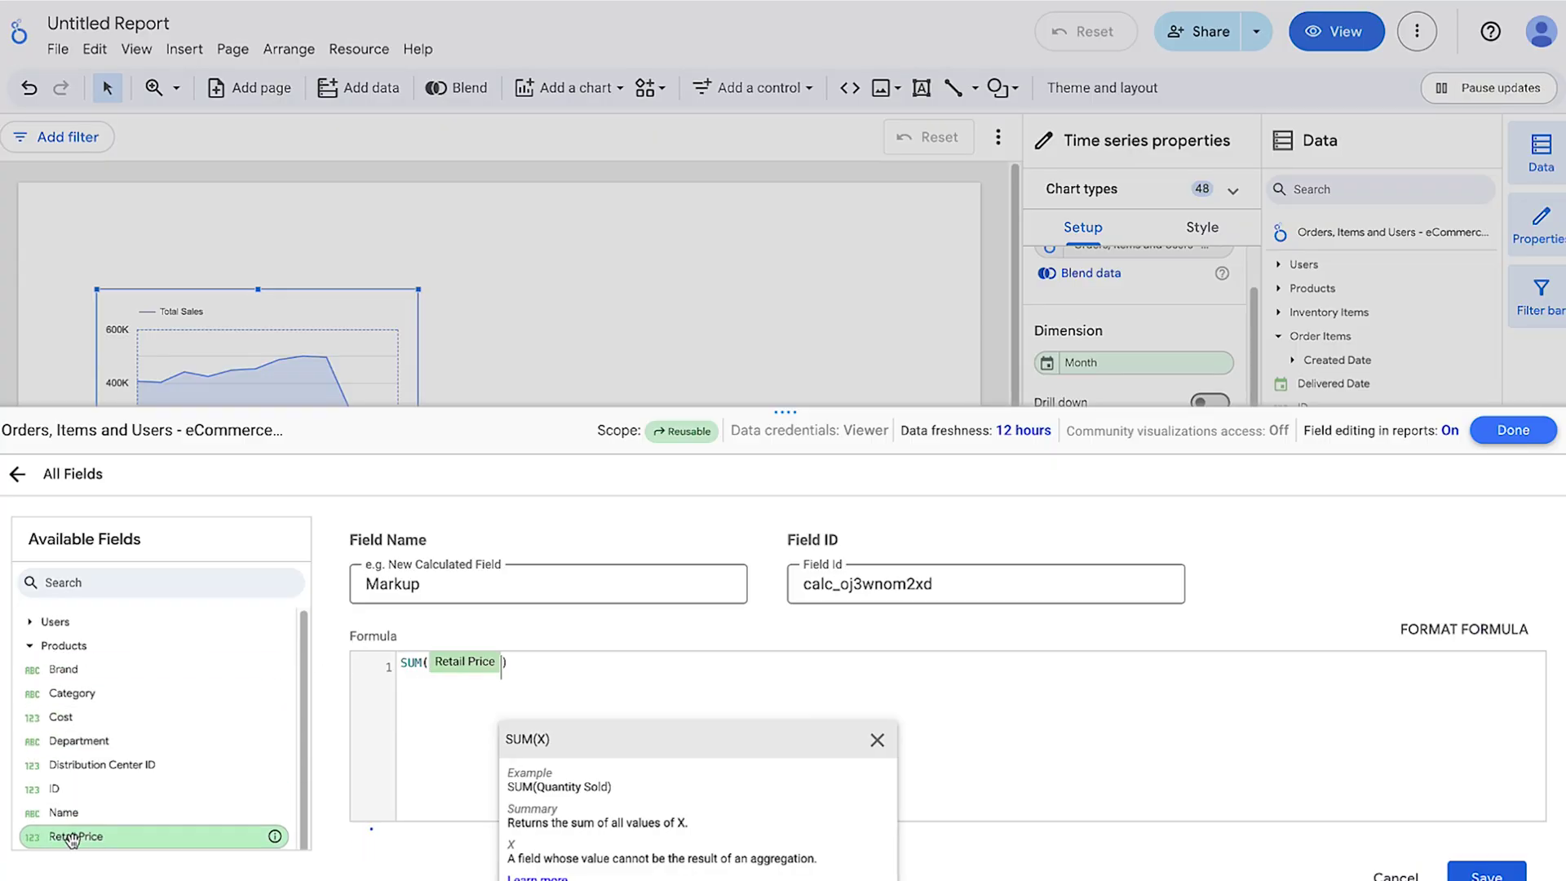
- Complete the formula as (SUM(Retail Price)-SUM(Cost))/COUNT(ID) and save the field
{"action": "key", "text": "Right"}
{"action": "type", "text": "-"}
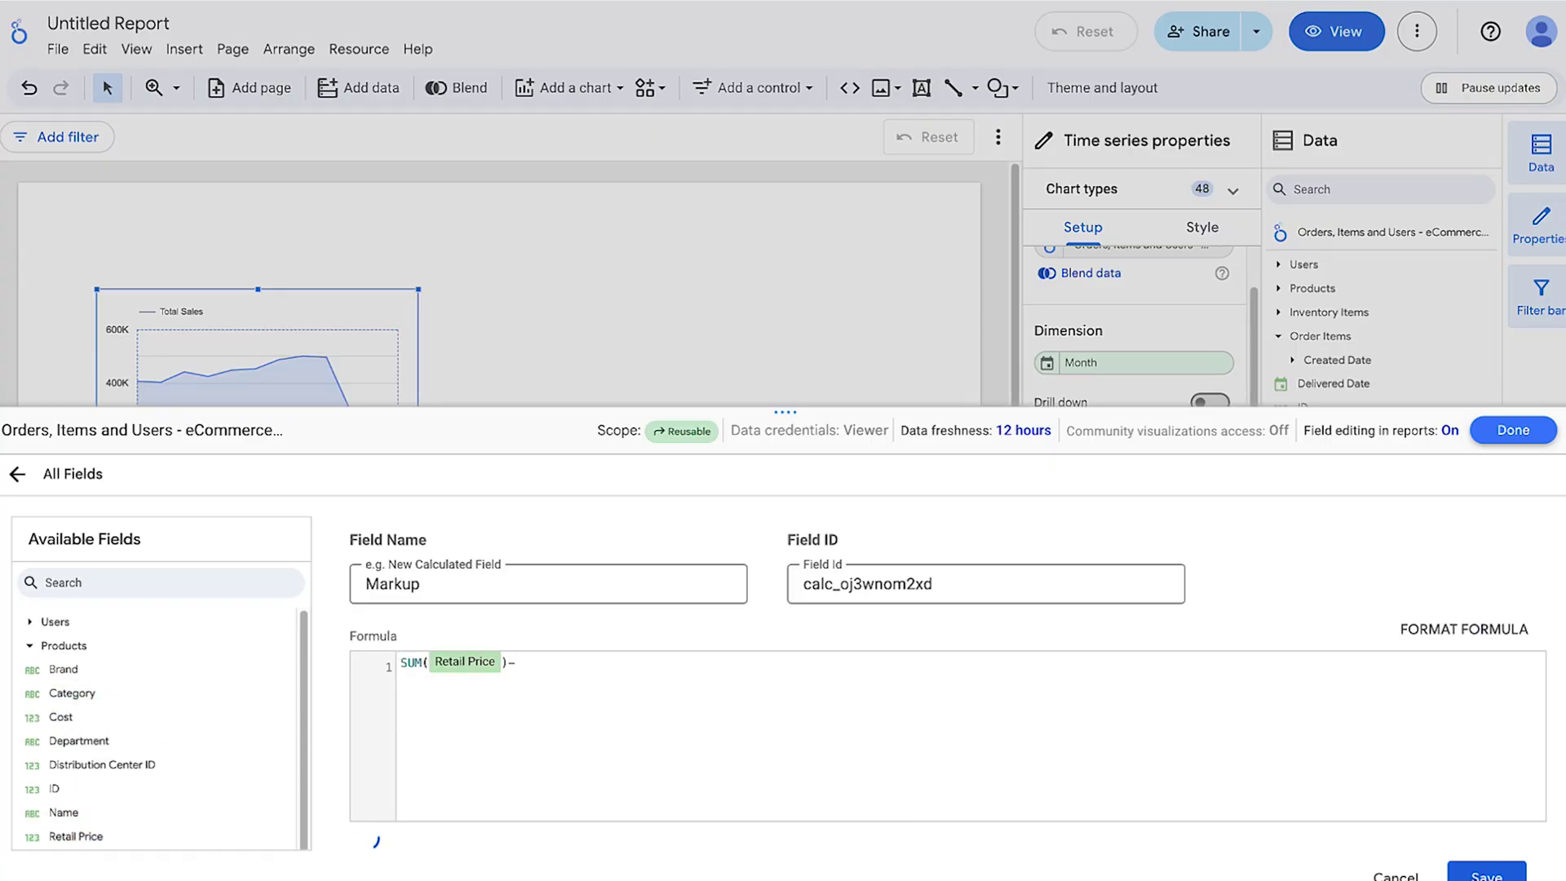
{"action": "type", "text": "su"}
{"action": "key", "text": "Return"}
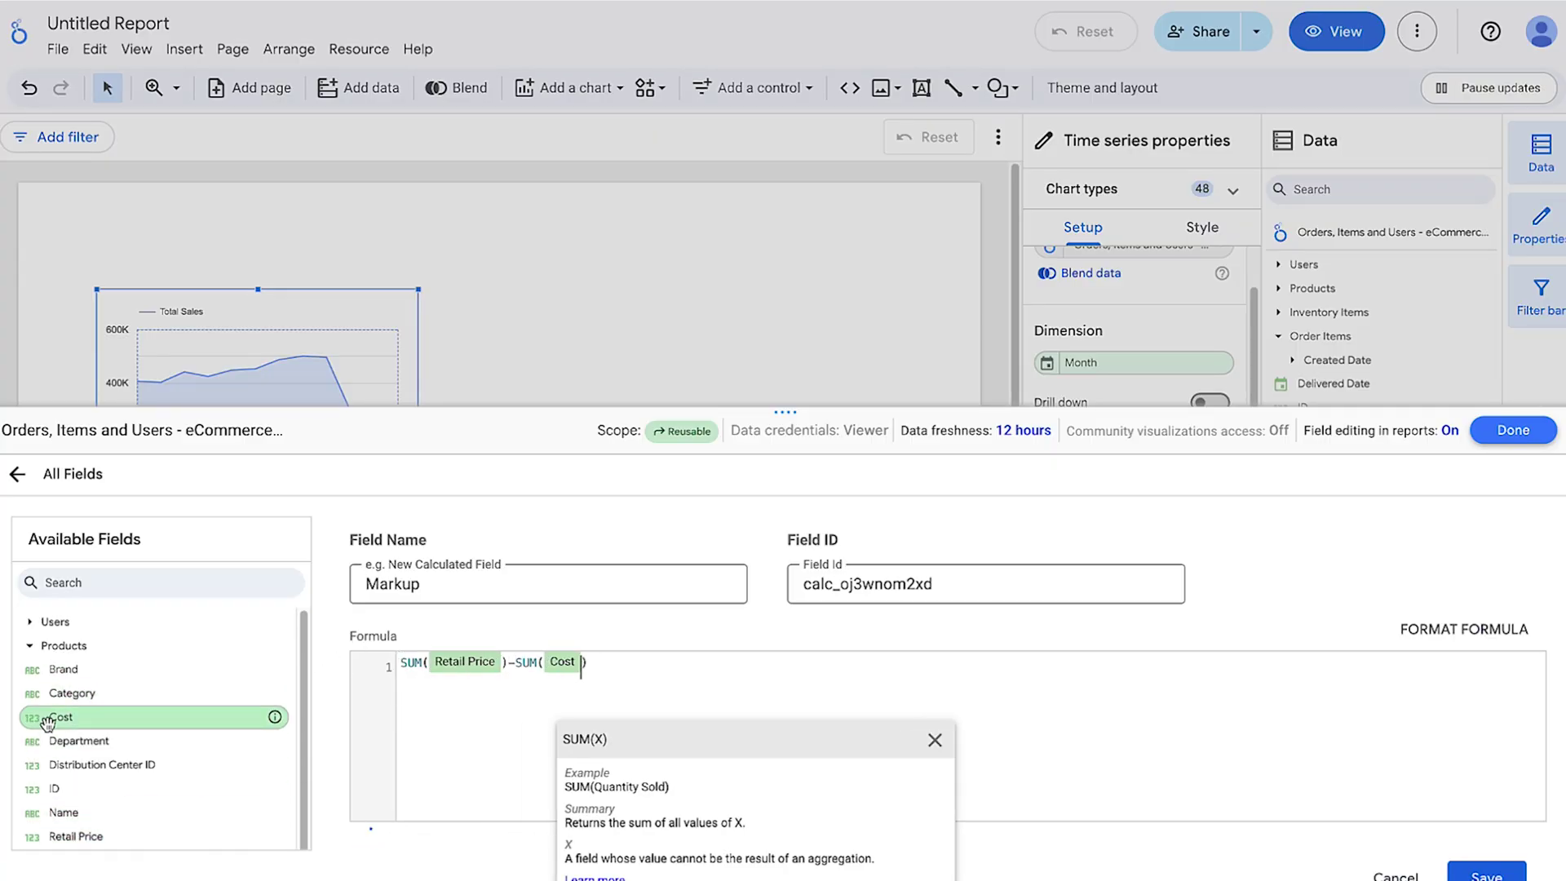
{"action": "left_click", "coordinate": [60, 717]}
{"action": "type", "text": ")"}
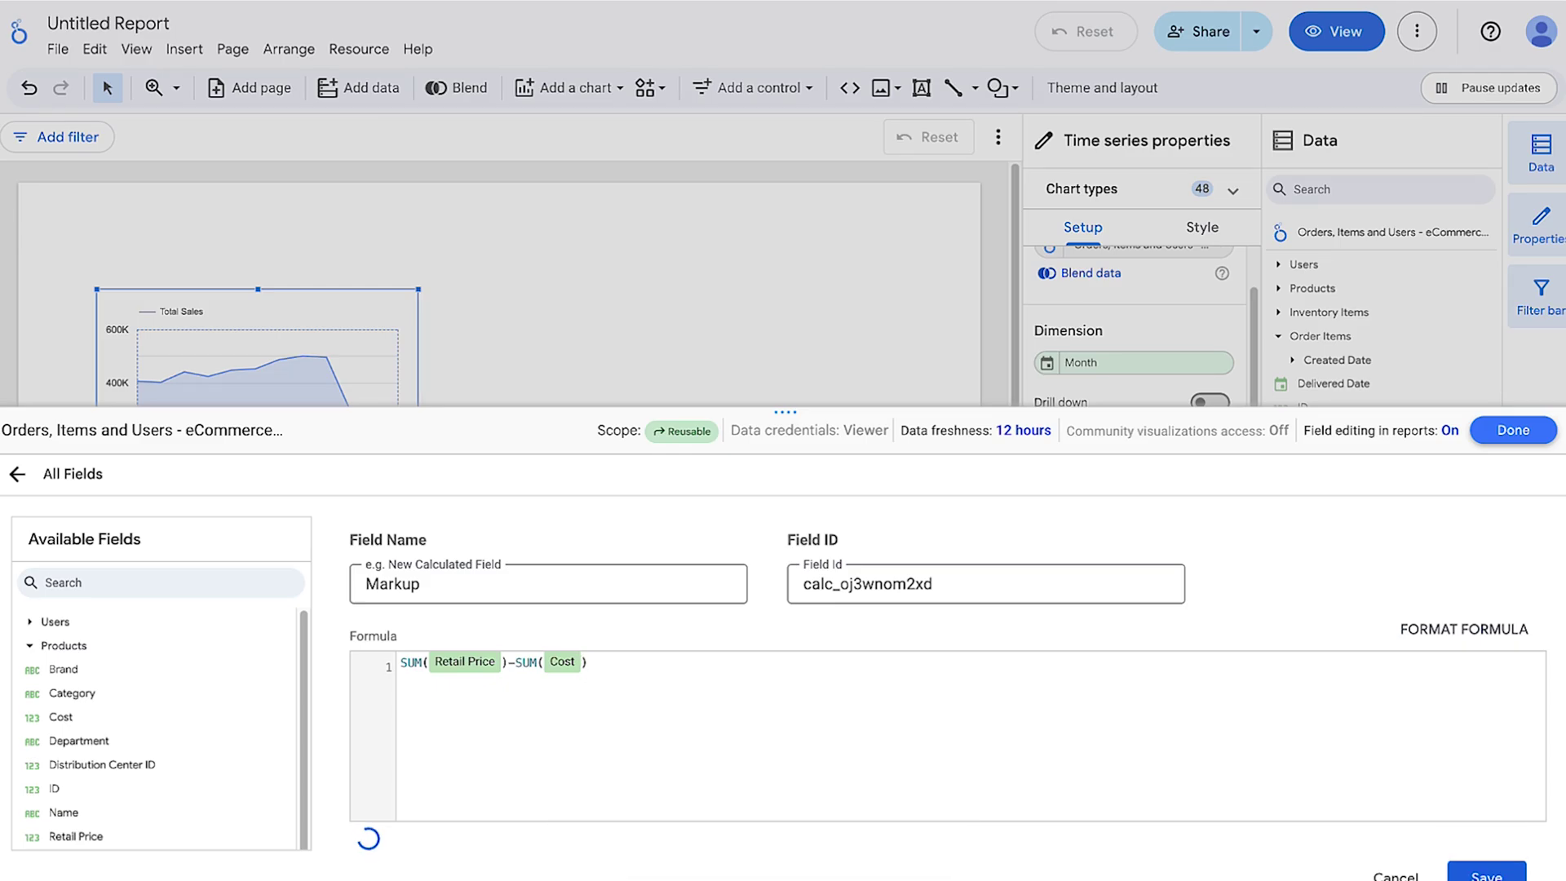
{"action": "key", "text": "Home"}
{"action": "type", "text": "("}
{"action": "key", "text": "End"}
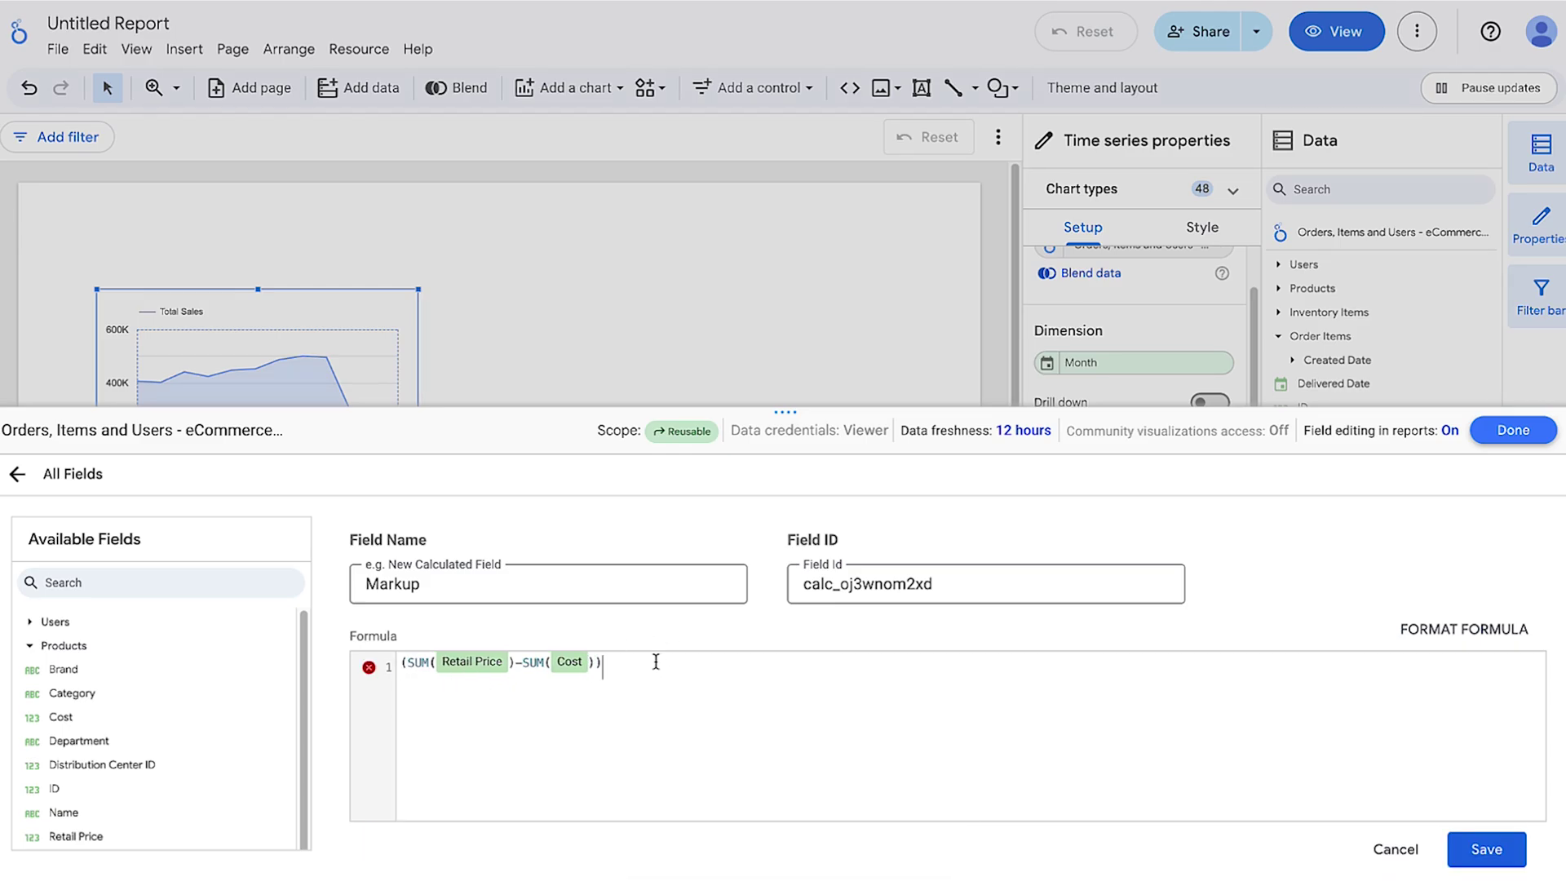
{"action": "type", "text": "/Count"}
{"action": "key", "text": "Return"}
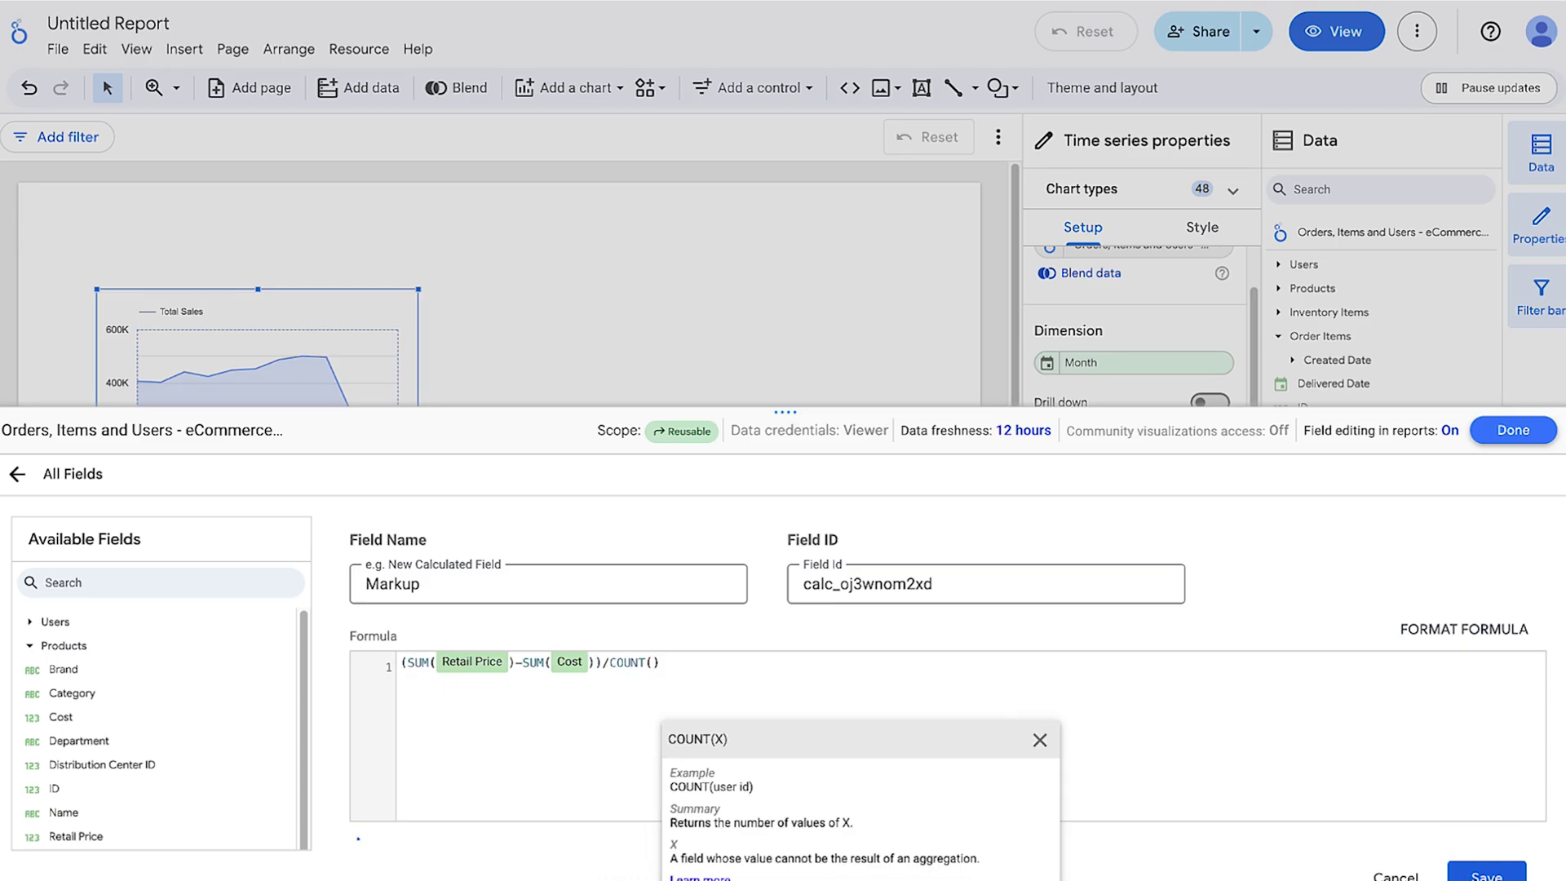
{"action": "left_click", "coordinate": [114, 789]}
{"action": "left_click", "coordinate": [1484, 849]}
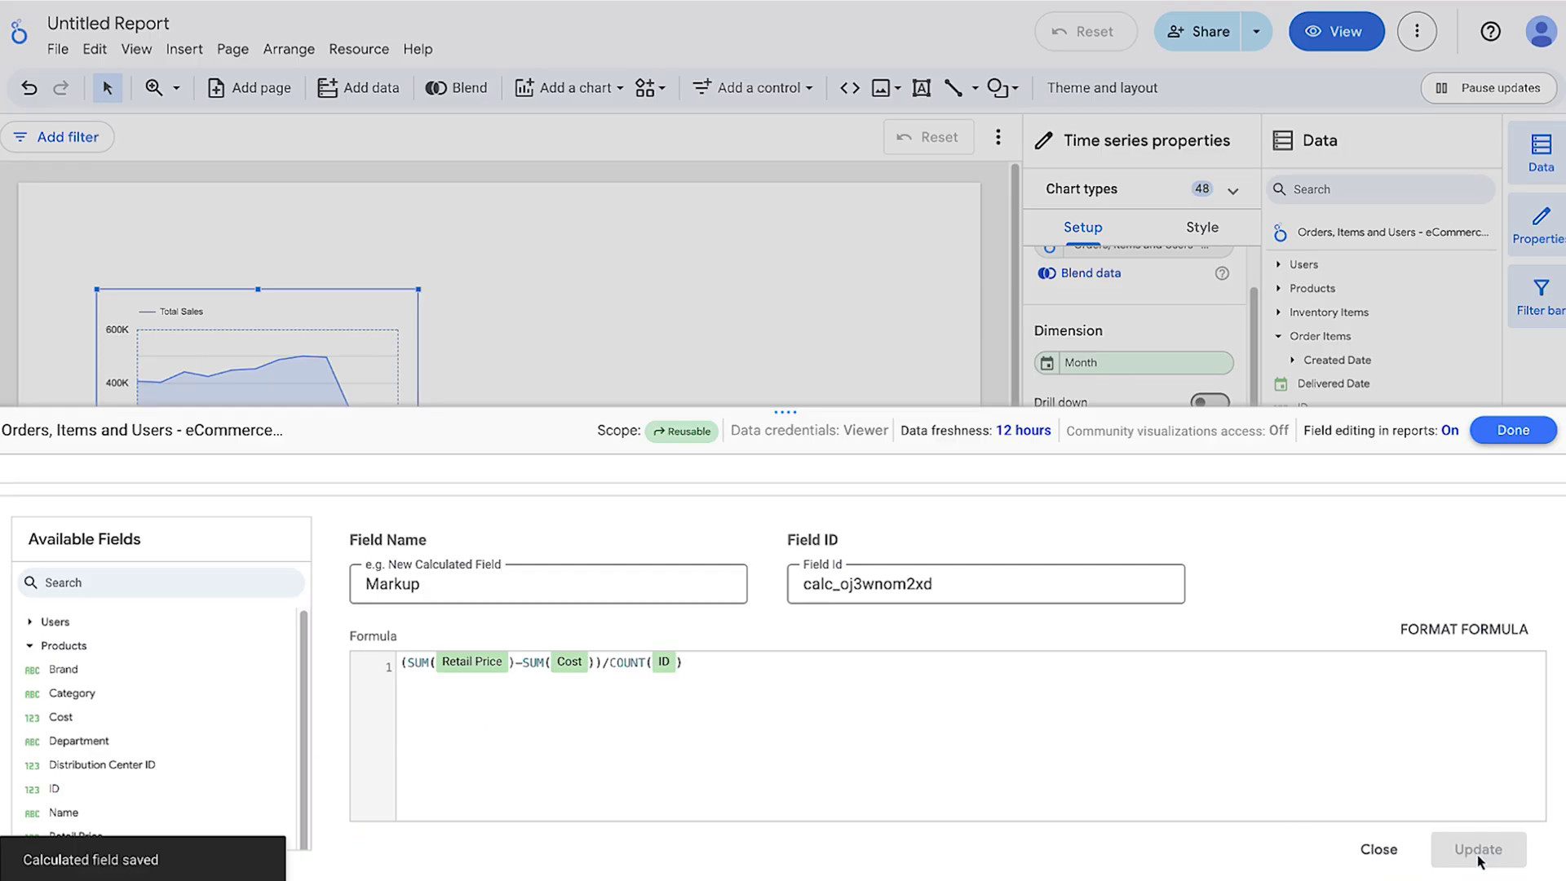
{"action": "left_click", "coordinate": [1514, 431]}
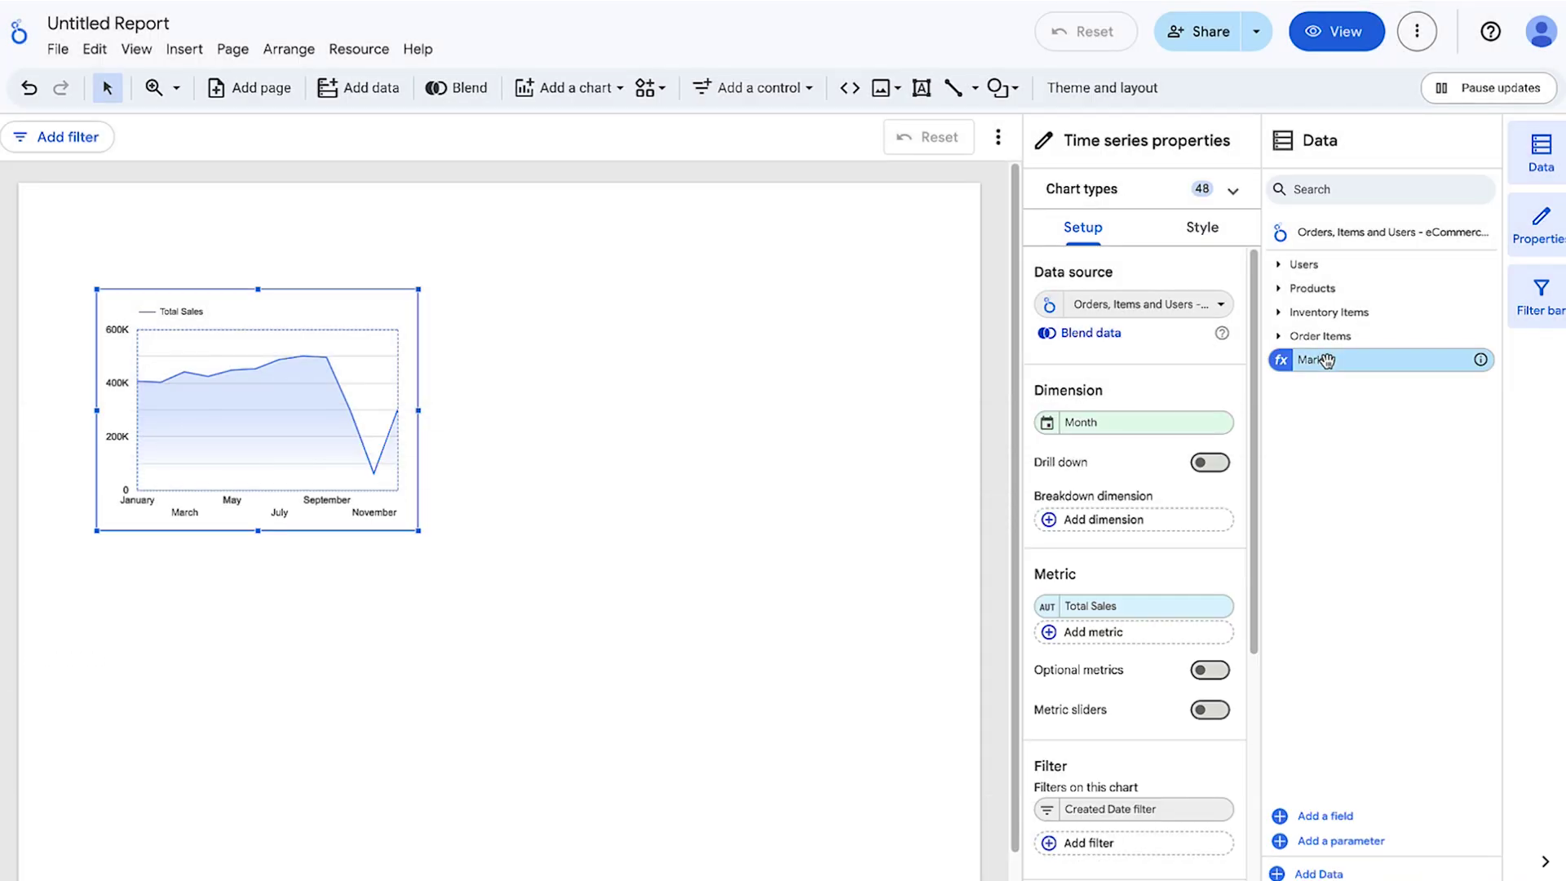
- Add a table showing Markup with Brand as its dimension
{"action": "left_click_drag", "start_coordinate": [1316, 359], "coordinate": [540, 300]}
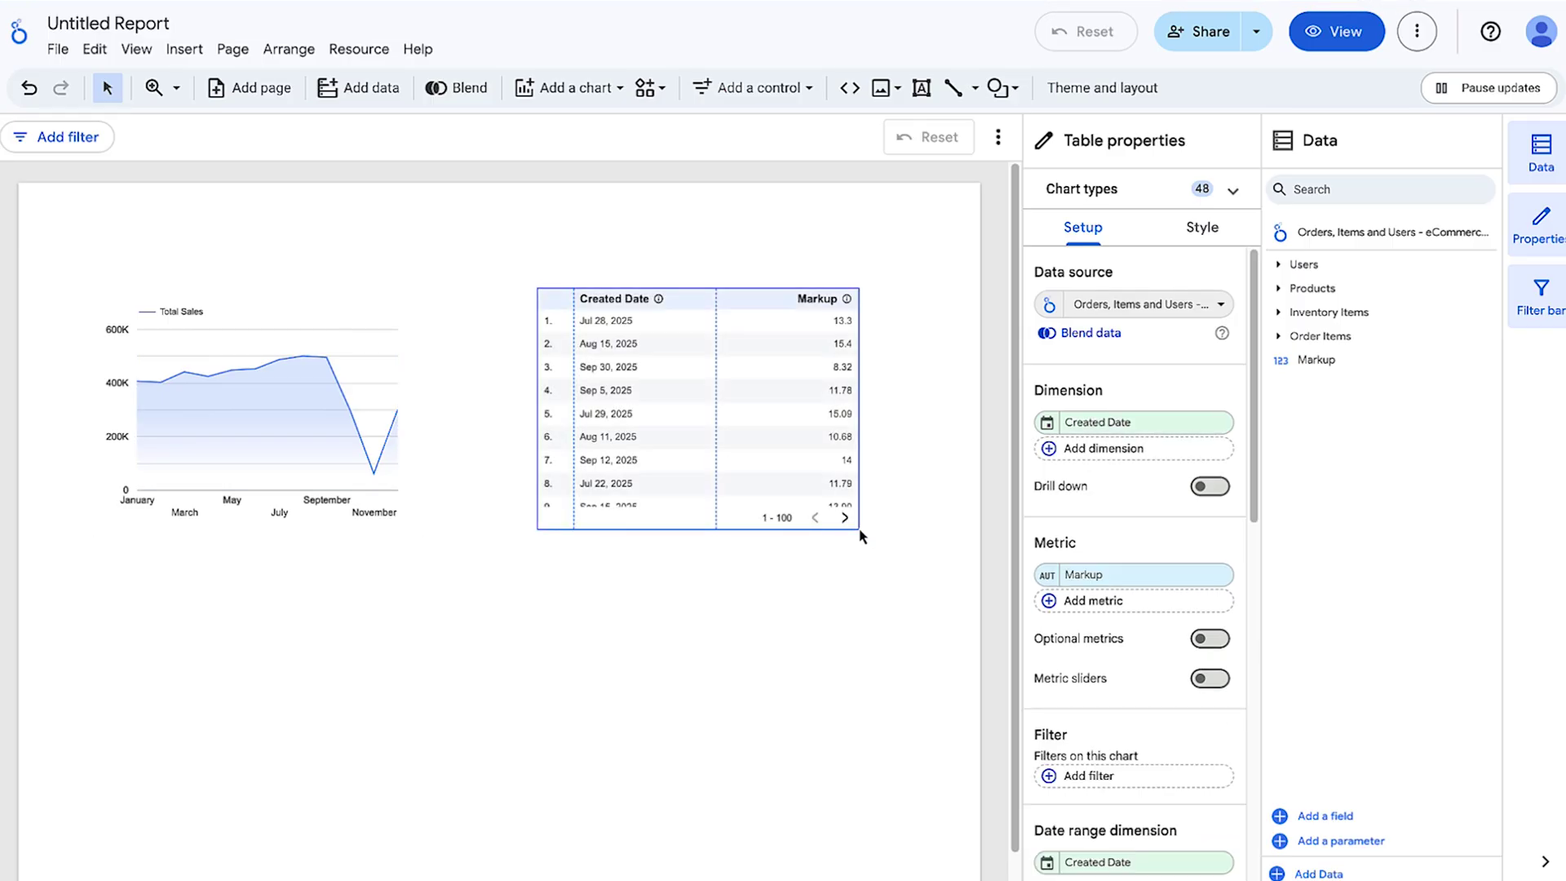
{"action": "left_click", "coordinate": [1140, 422]}
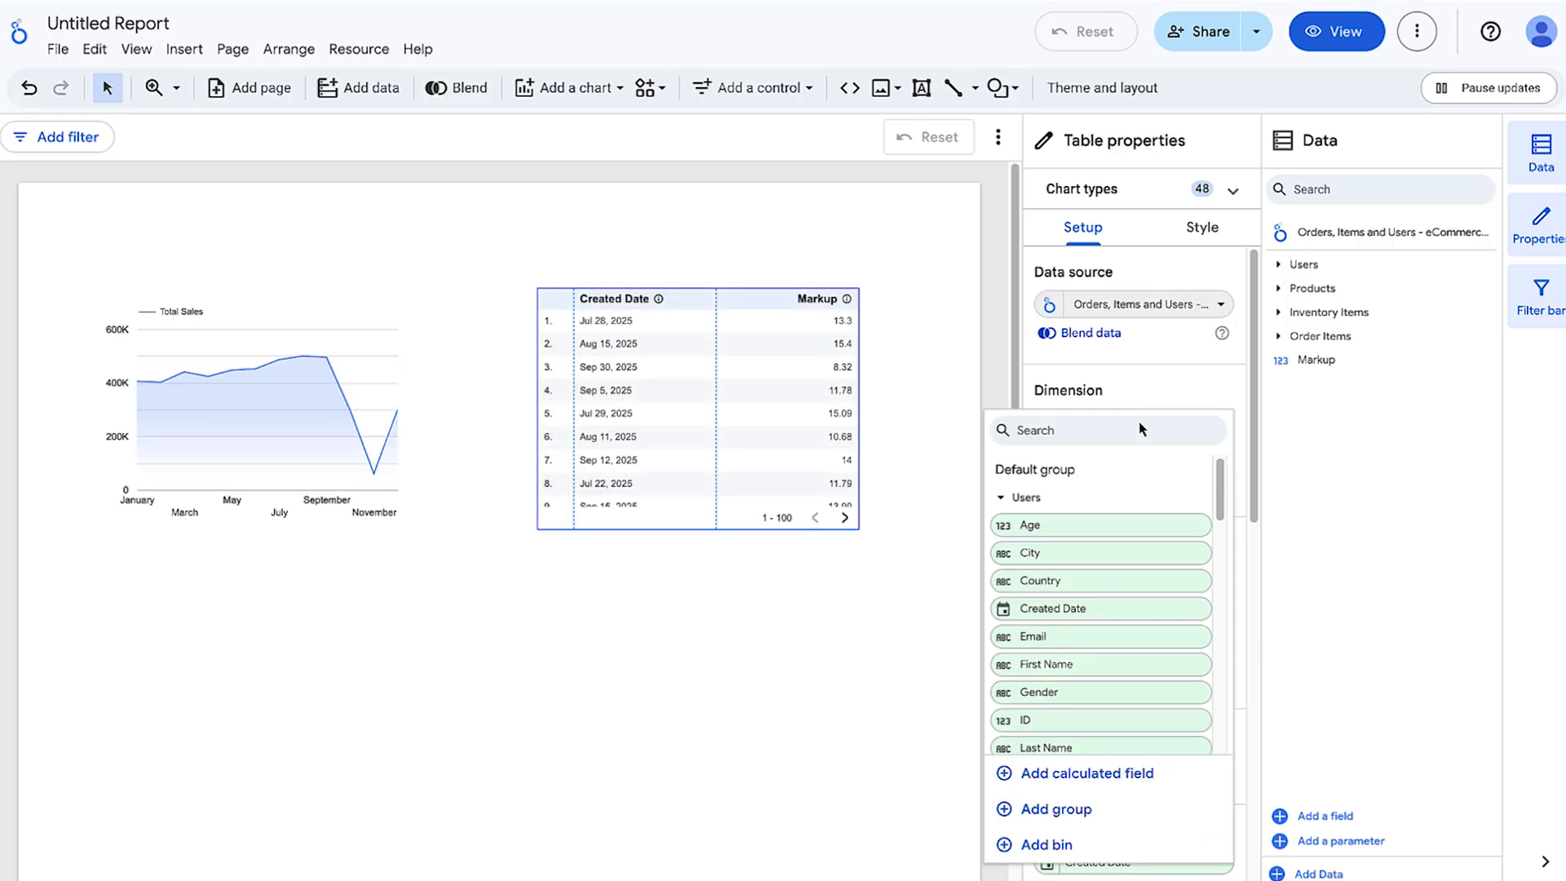
{"action": "left_click_drag", "start_coordinate": [1218, 468], "coordinate": [1220, 571]}
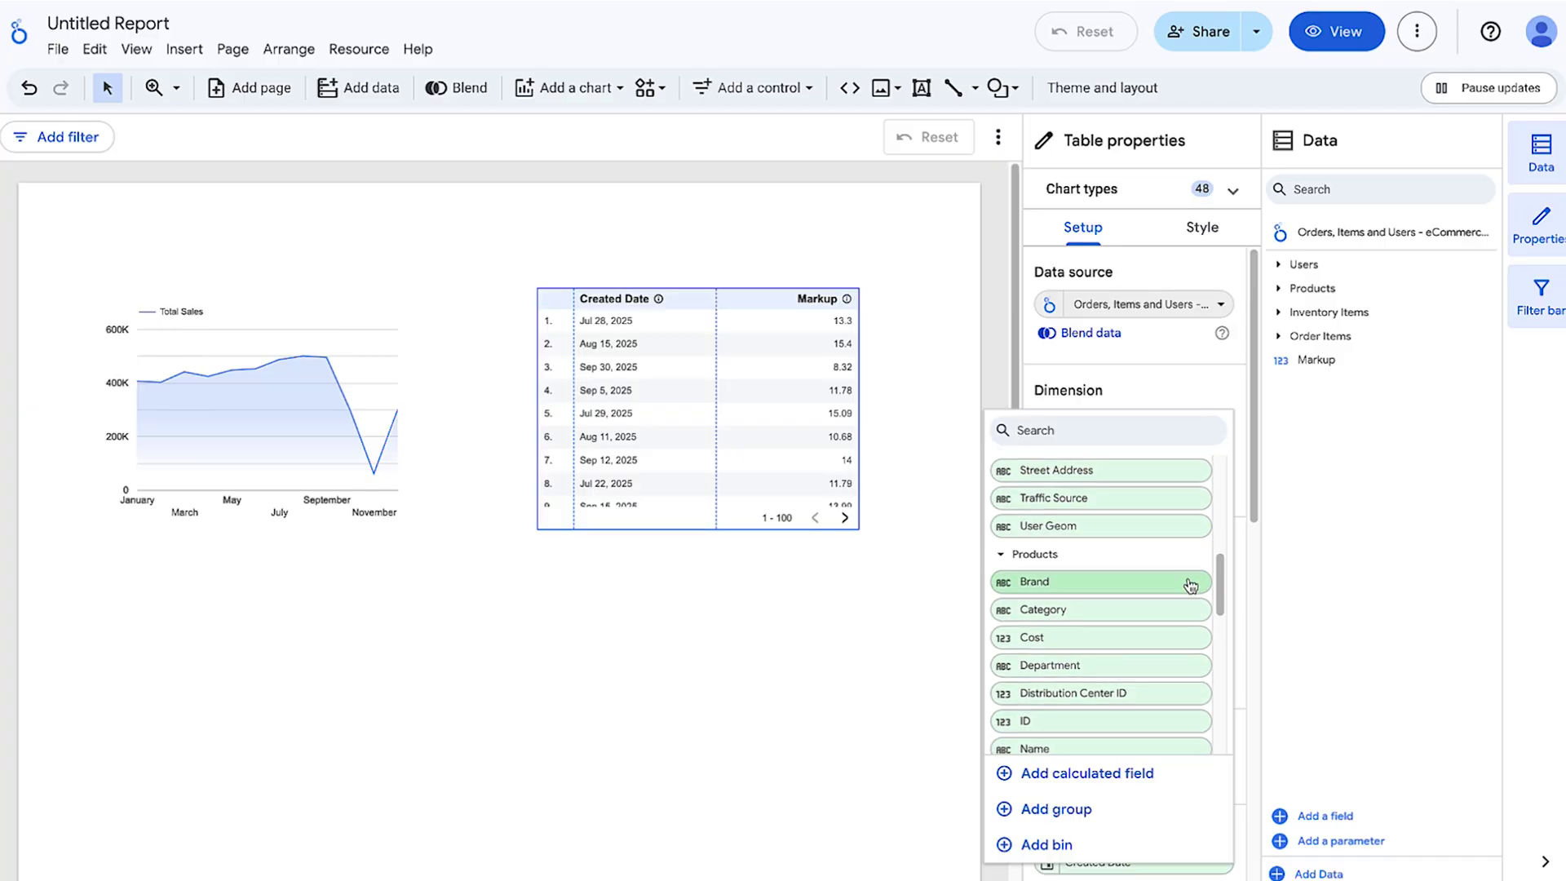
{"action": "left_click", "coordinate": [1184, 585]}
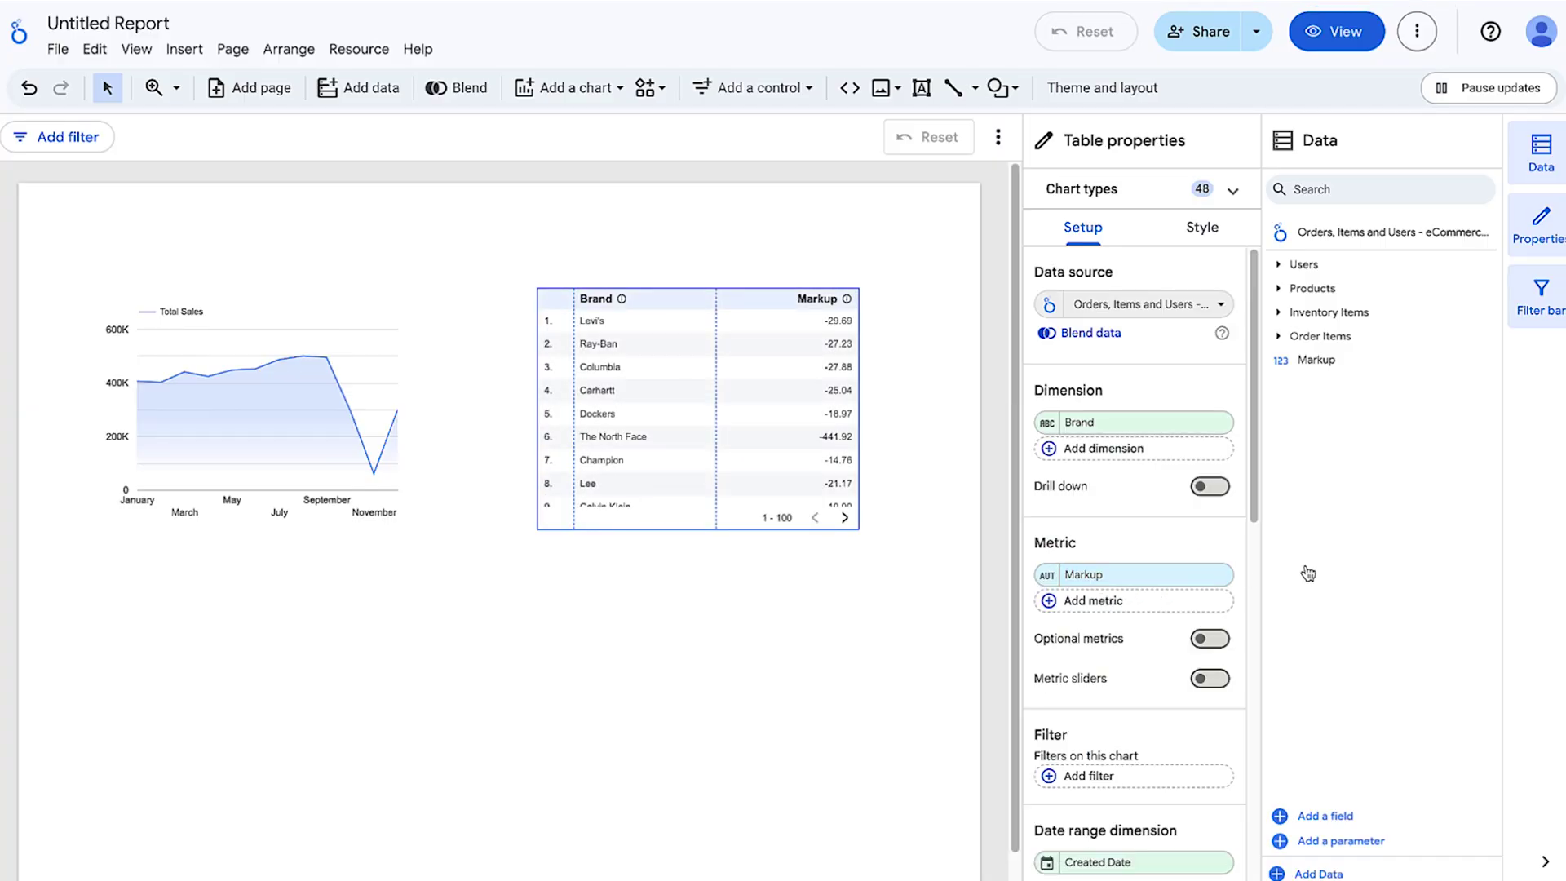
- Sort the table by Markup and bring up its Export data settings
{"action": "left_click", "coordinate": [806, 302]}
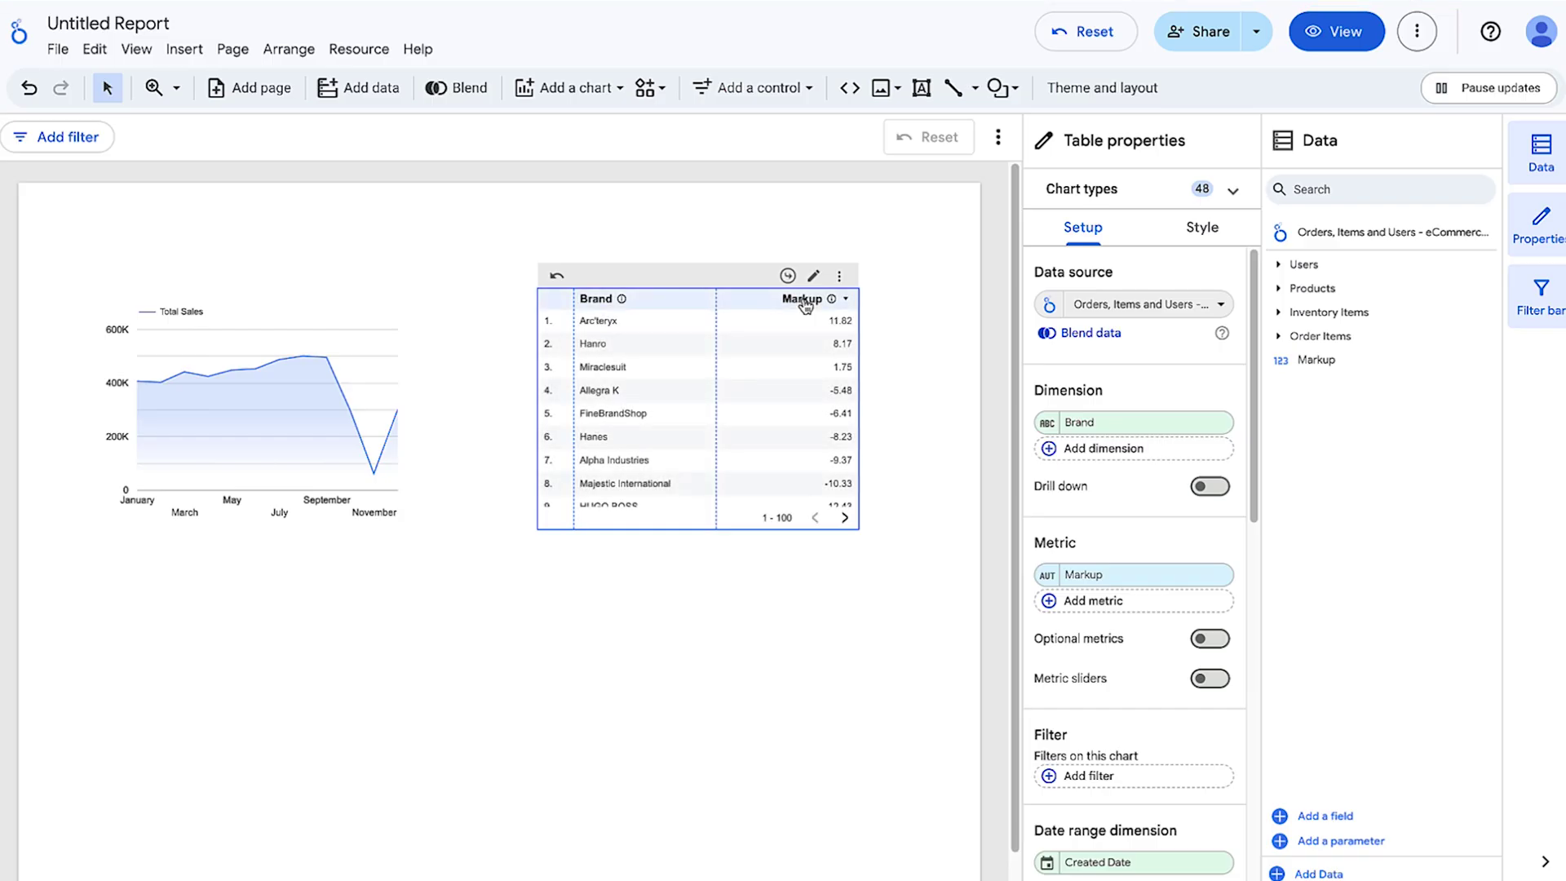
{"action": "left_click", "coordinate": [840, 276]}
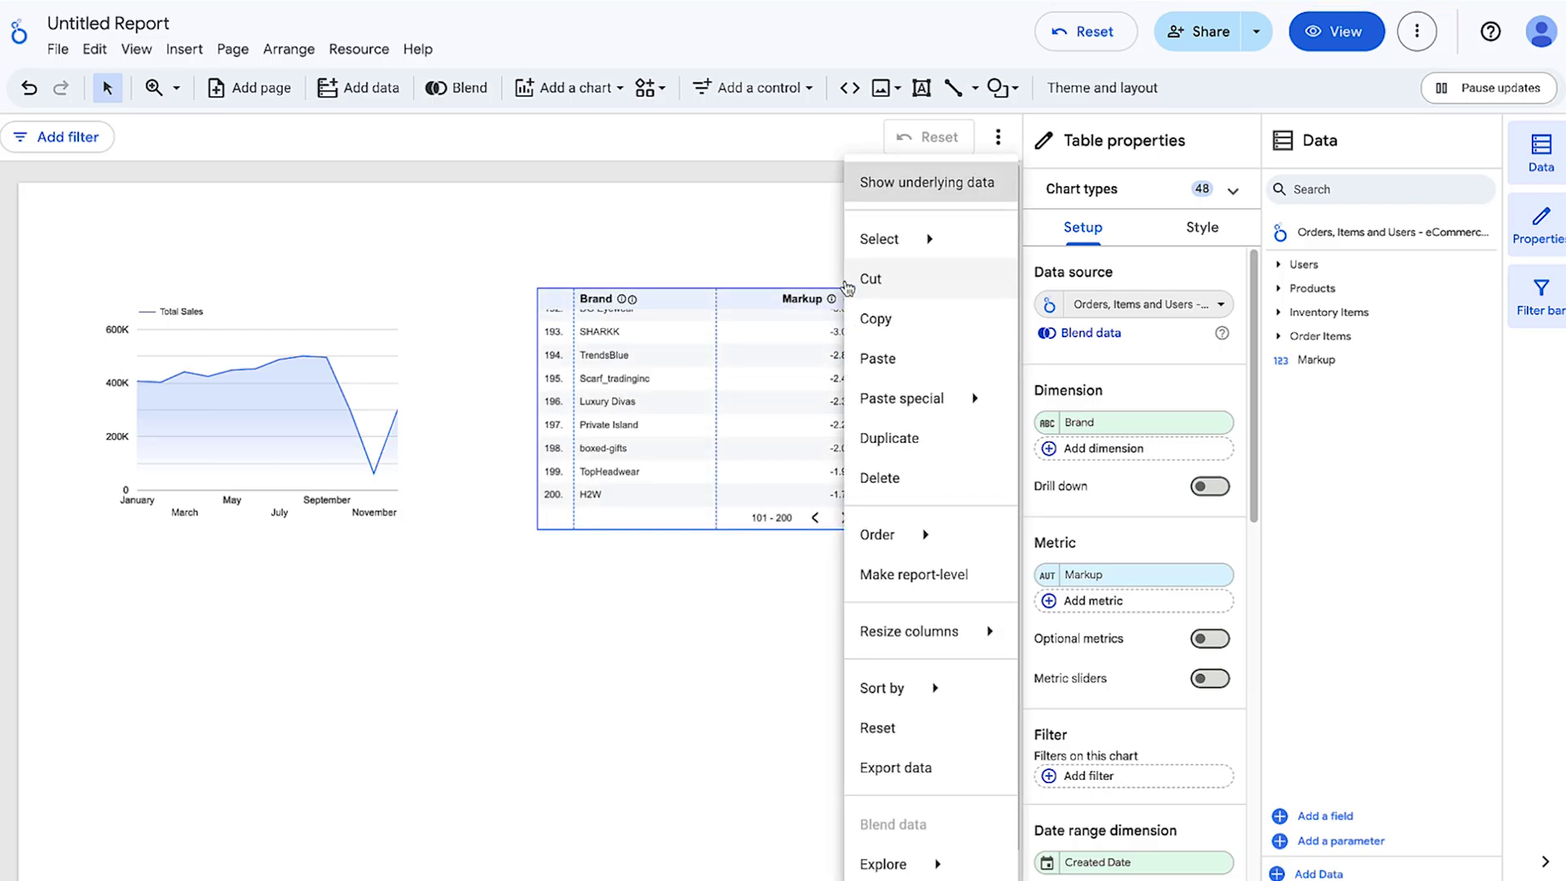
{"action": "left_click", "coordinate": [897, 767]}
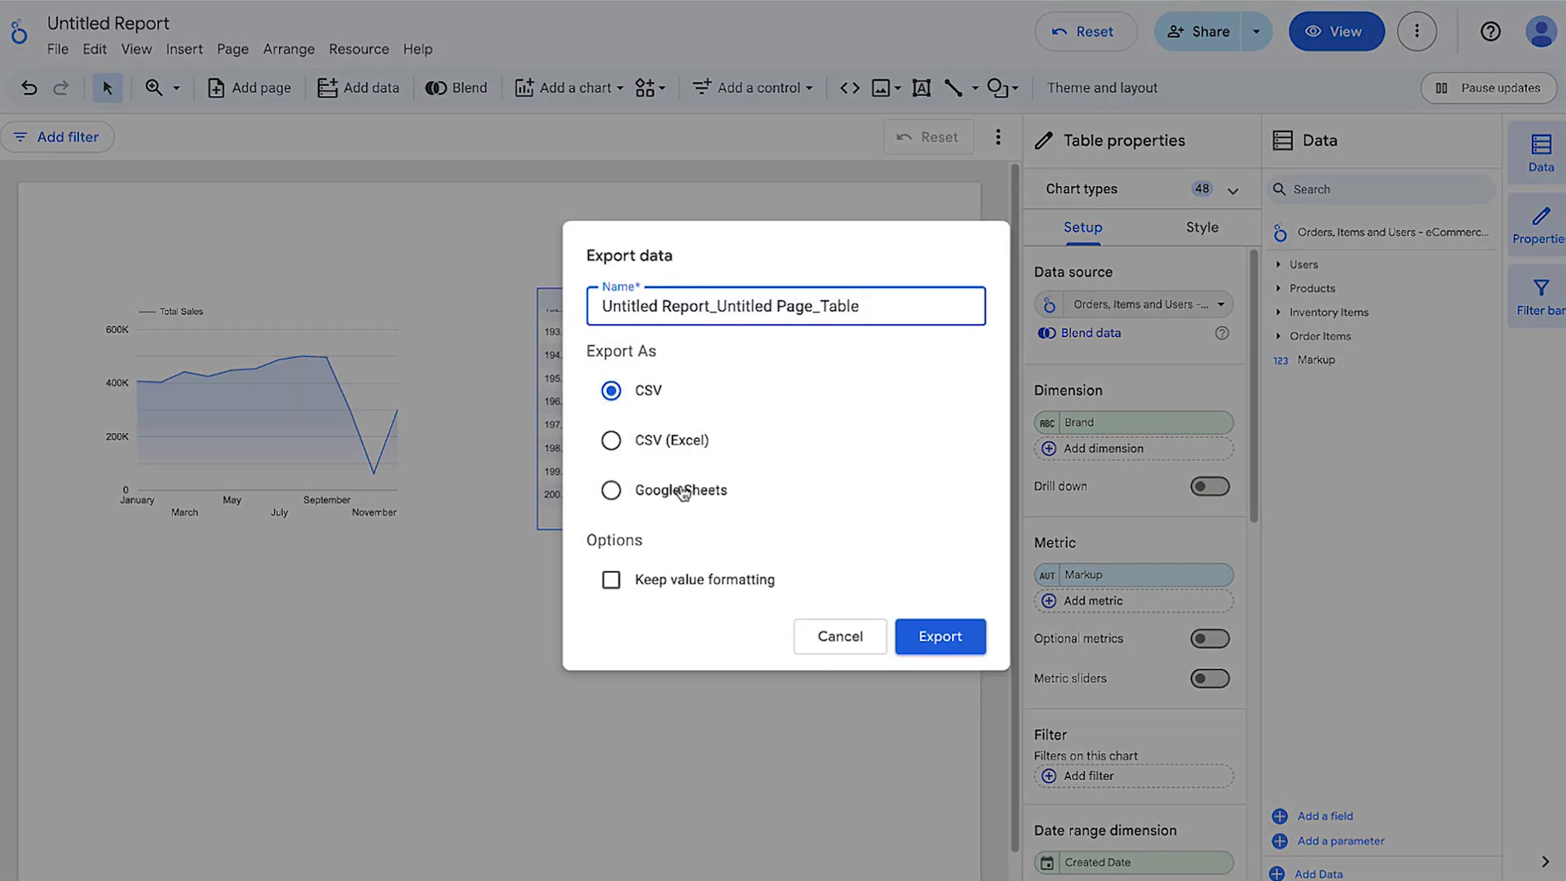
- Export the table as a CSV named 'Data Export' and review the downloaded file
{"action": "left_click_drag", "start_coordinate": [924, 303], "coordinate": [577, 319]}
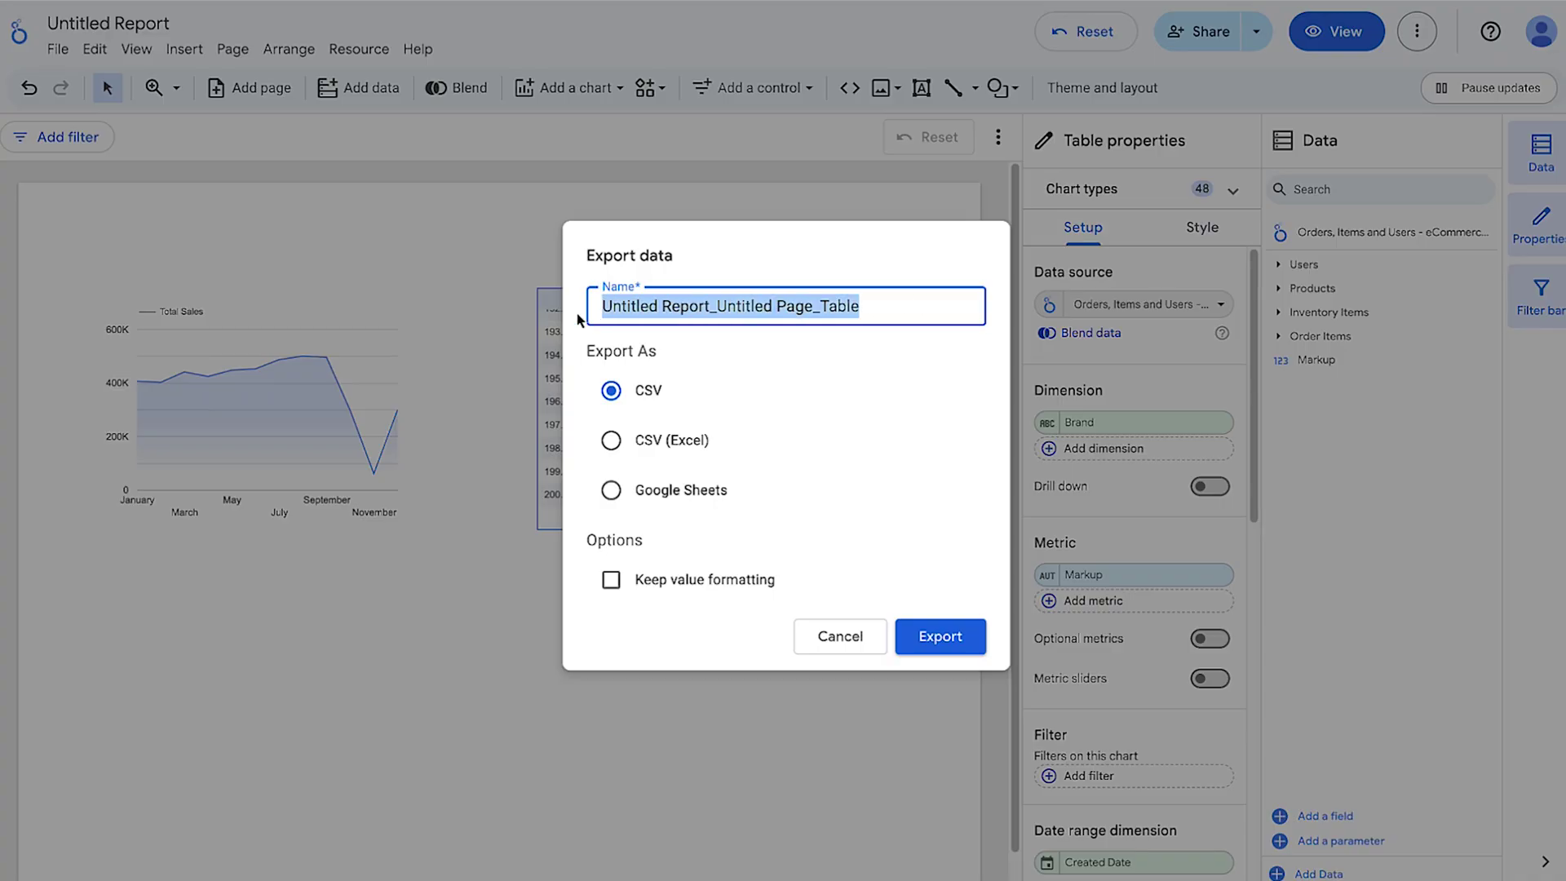
{"action": "type", "text": "Data Export"}
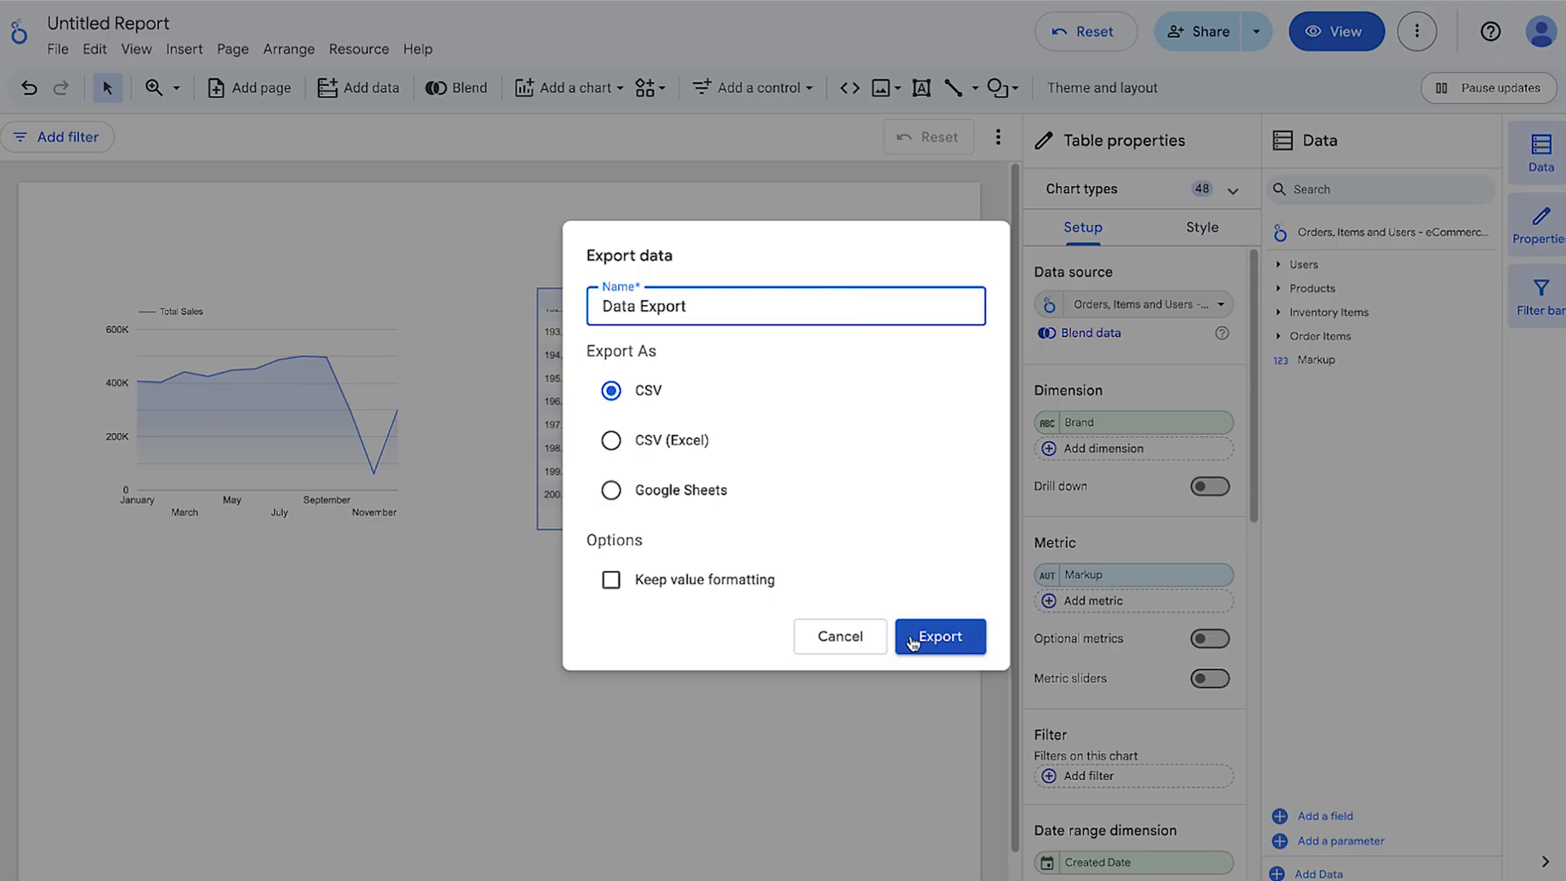
{"action": "left_click", "coordinate": [917, 637]}
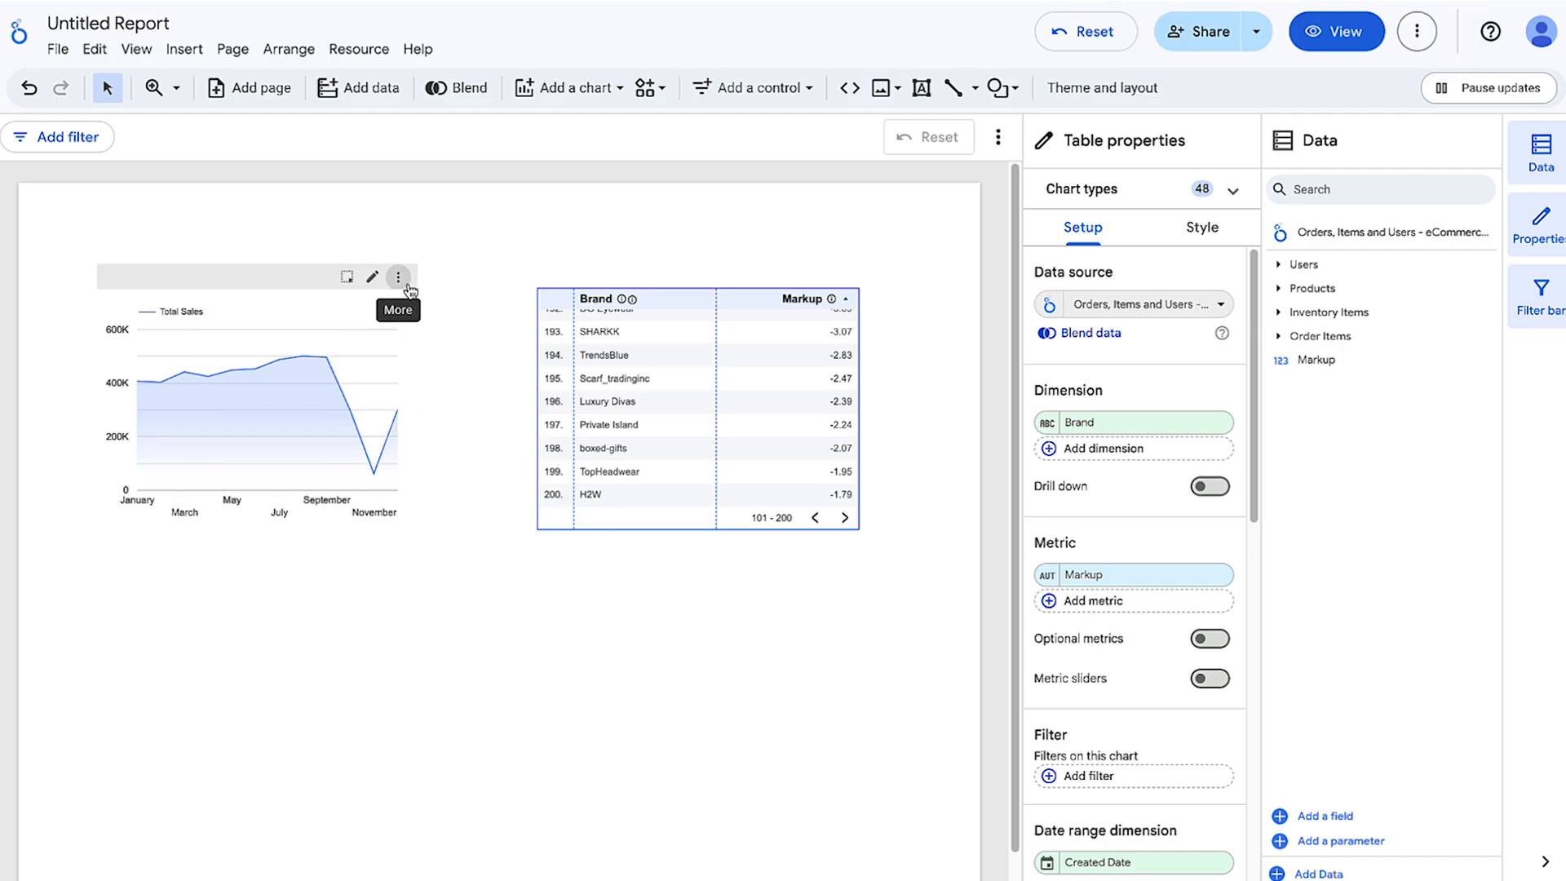
{"action": "left_click", "coordinate": [1291, 66]}
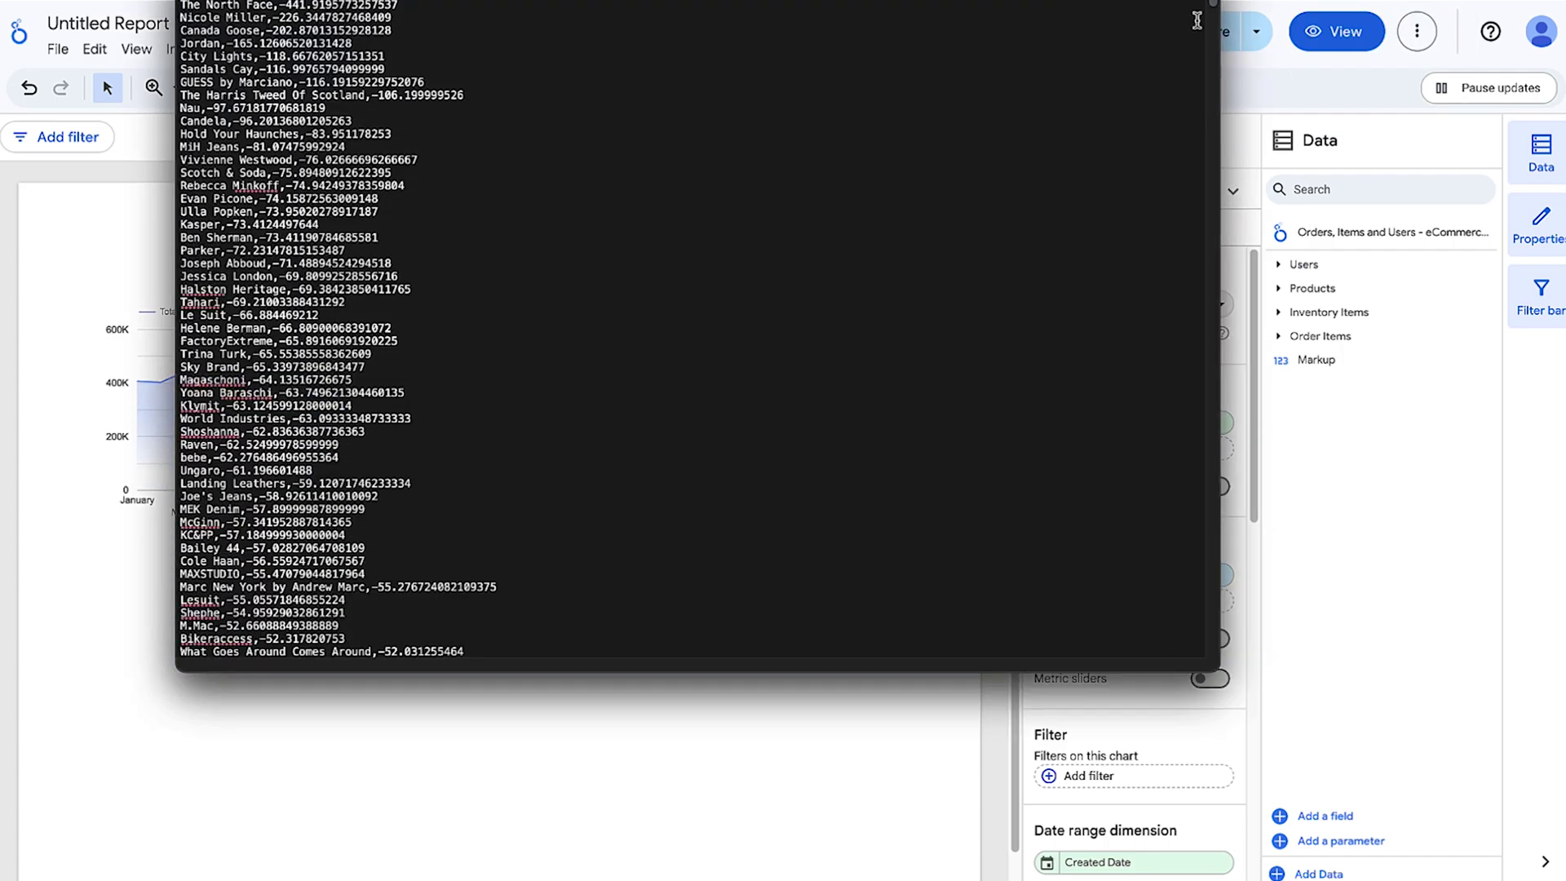
{"action": "left_click_drag", "start_coordinate": [1212, 7], "coordinate": [1215, 667]}
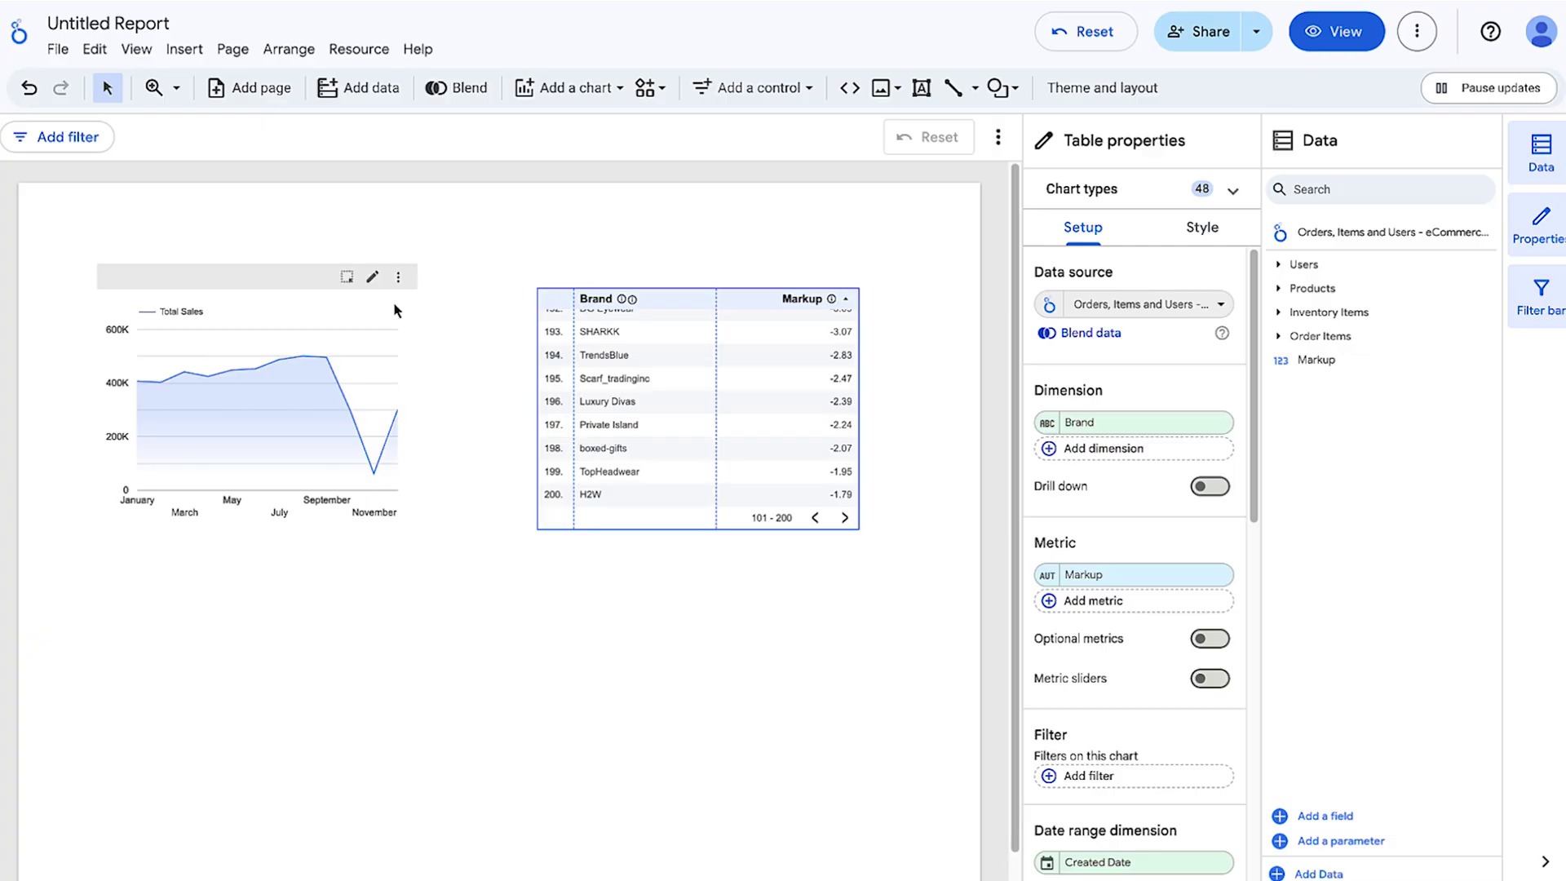
- Export the Total Sales chart to a new Google Sheet titled 'Sales per Month'
{"action": "right_click", "coordinate": [397, 306]}
{"action": "scroll", "coordinate": [579, 571], "scroll_direction": "down", "scroll_amount": 2}
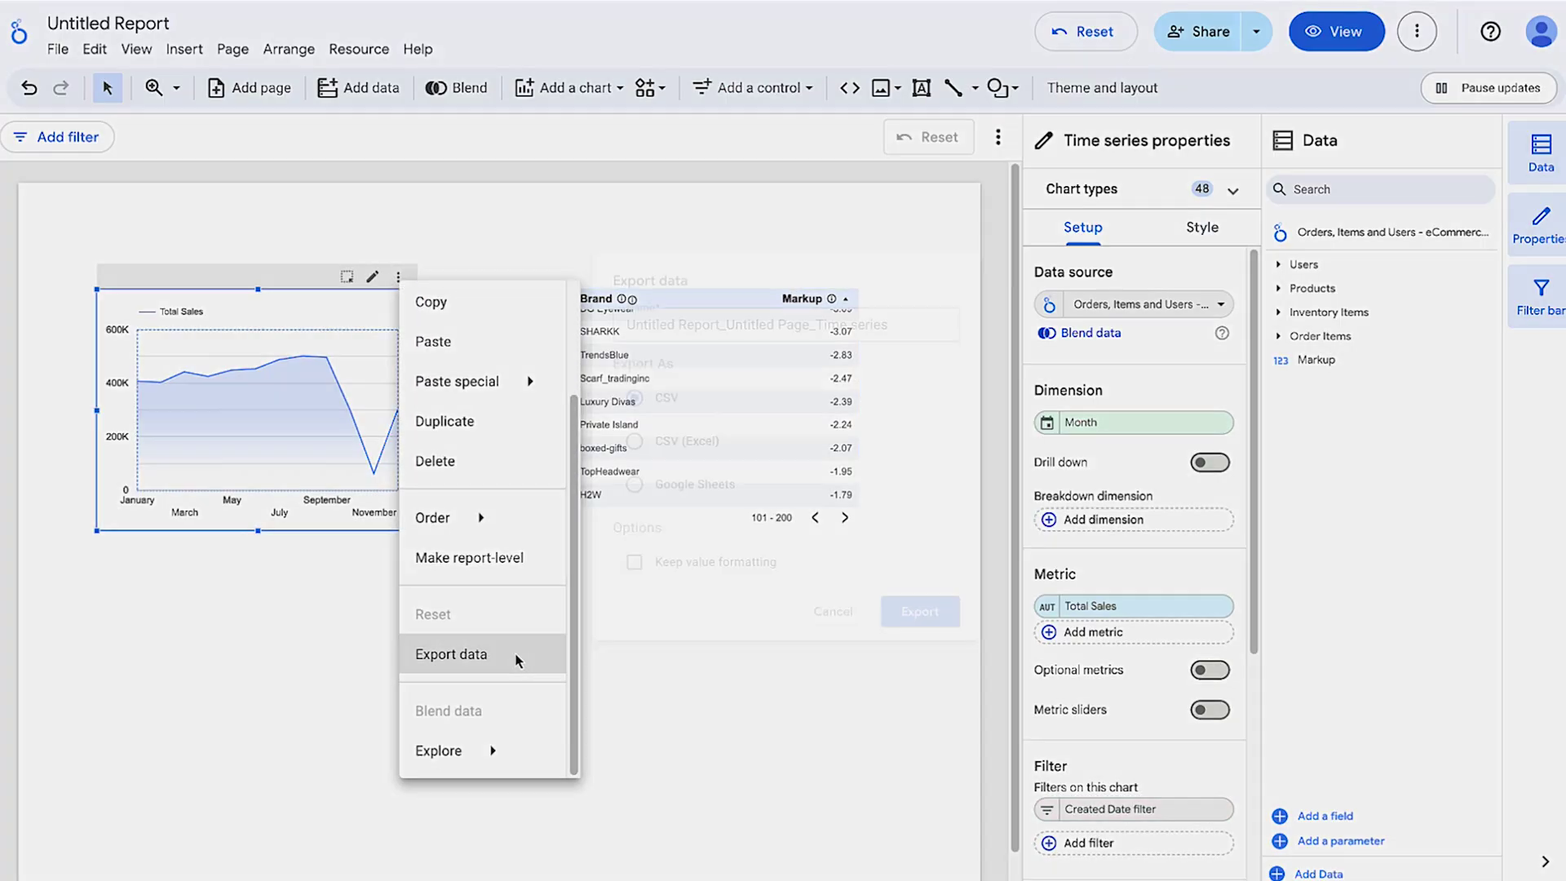
{"action": "left_click", "coordinate": [489, 653]}
{"action": "left_click", "coordinate": [610, 490]}
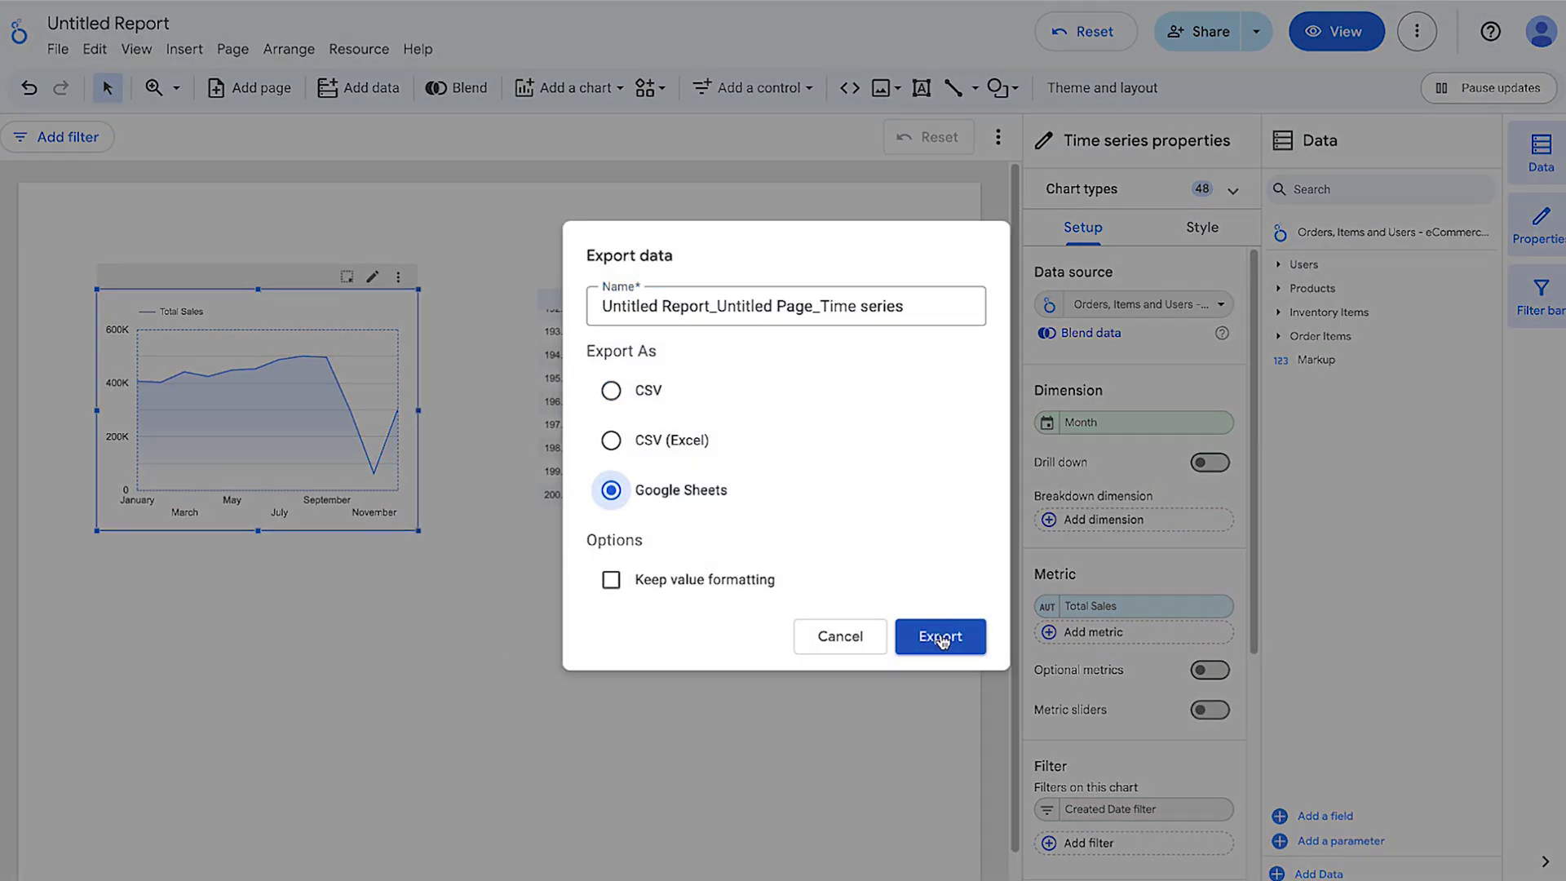
{"action": "left_click", "coordinate": [942, 641]}
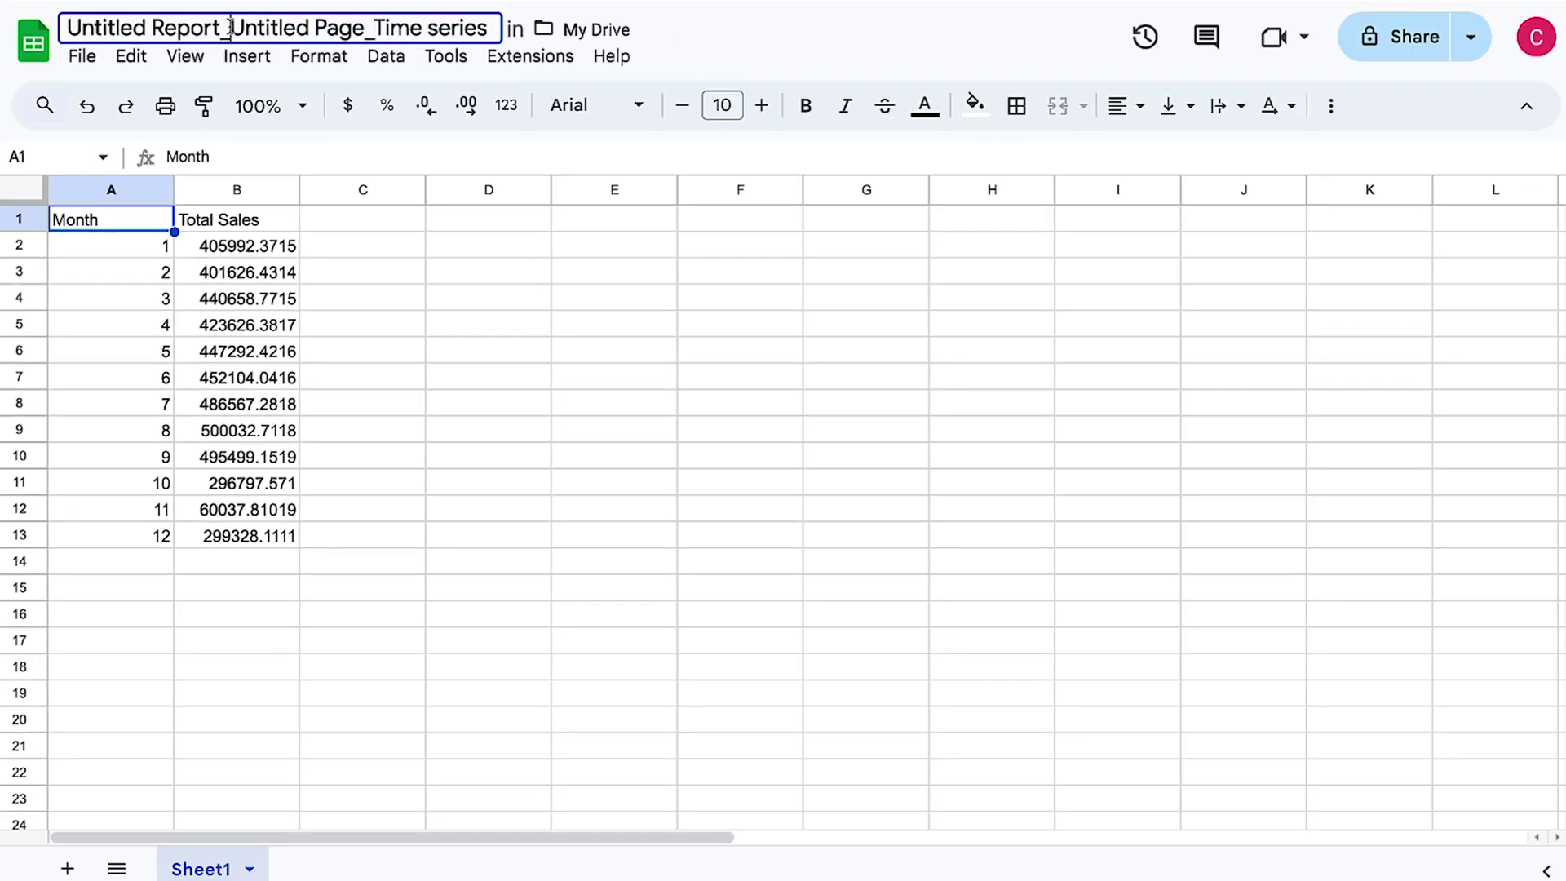
{"action": "left_click", "coordinate": [230, 27]}
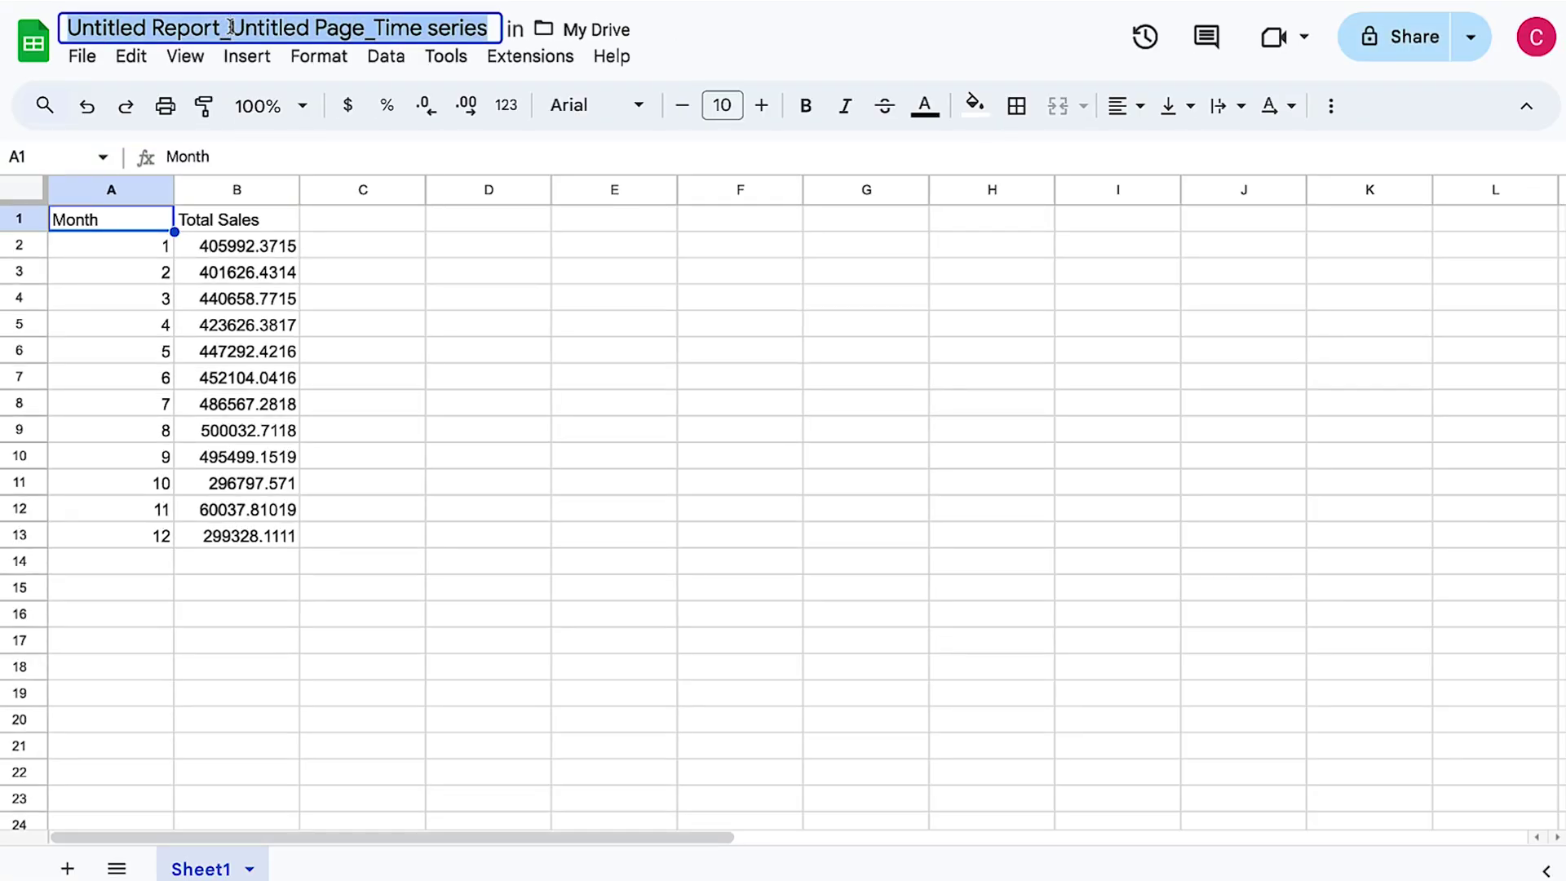
{"action": "type", "text": "Sales"}
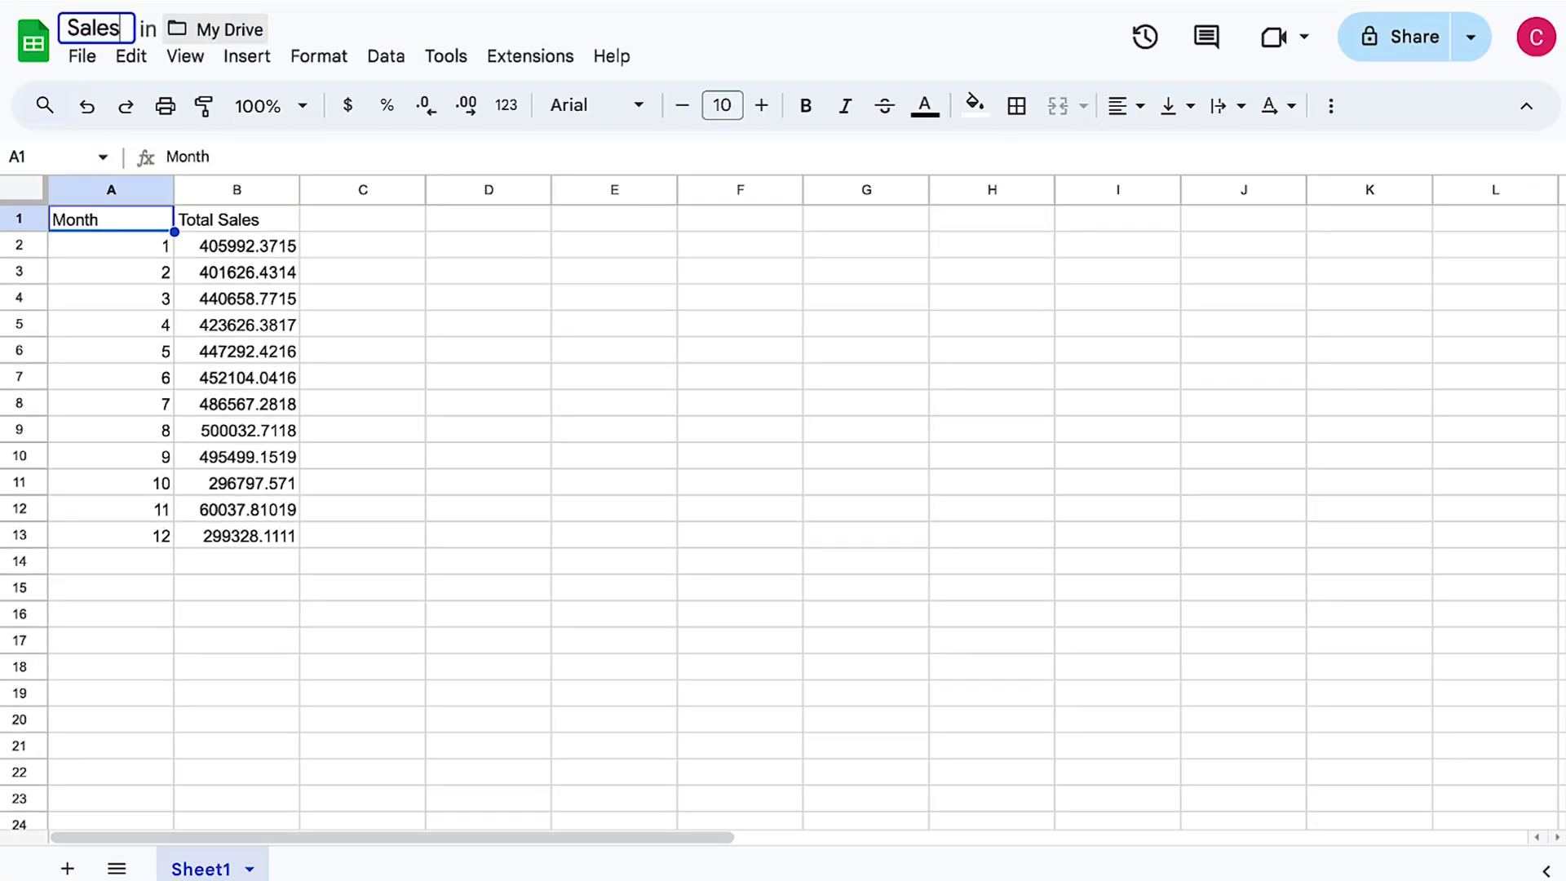
{"action": "type", "text": " per Month"}
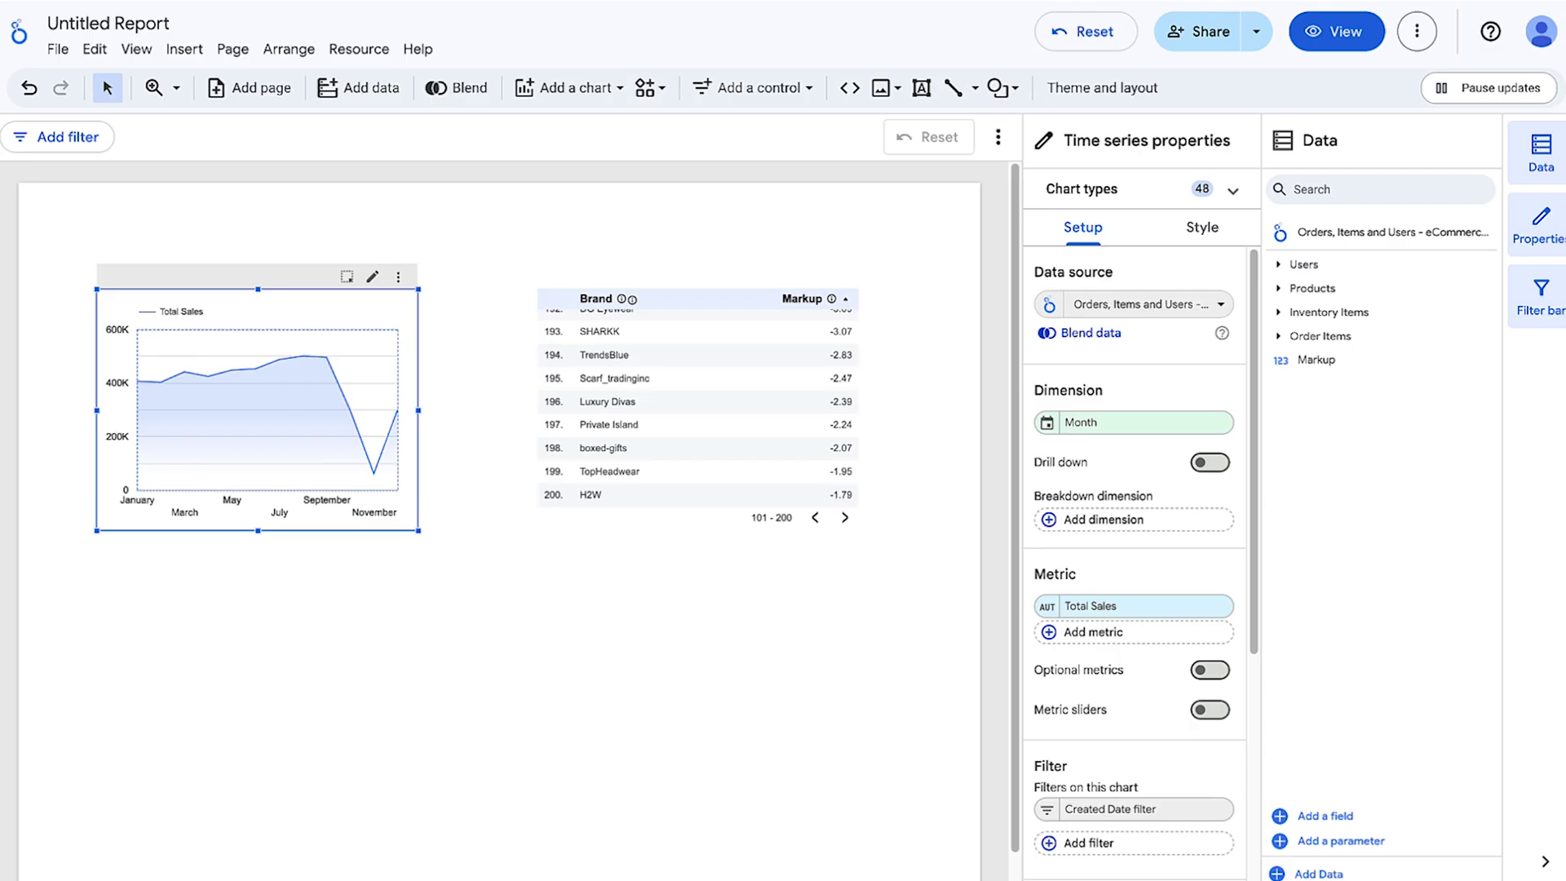
- Download the report as a PDF with tables showing all rows
{"action": "left_click", "coordinate": [58, 49]}
{"action": "left_click", "coordinate": [364, 319]}
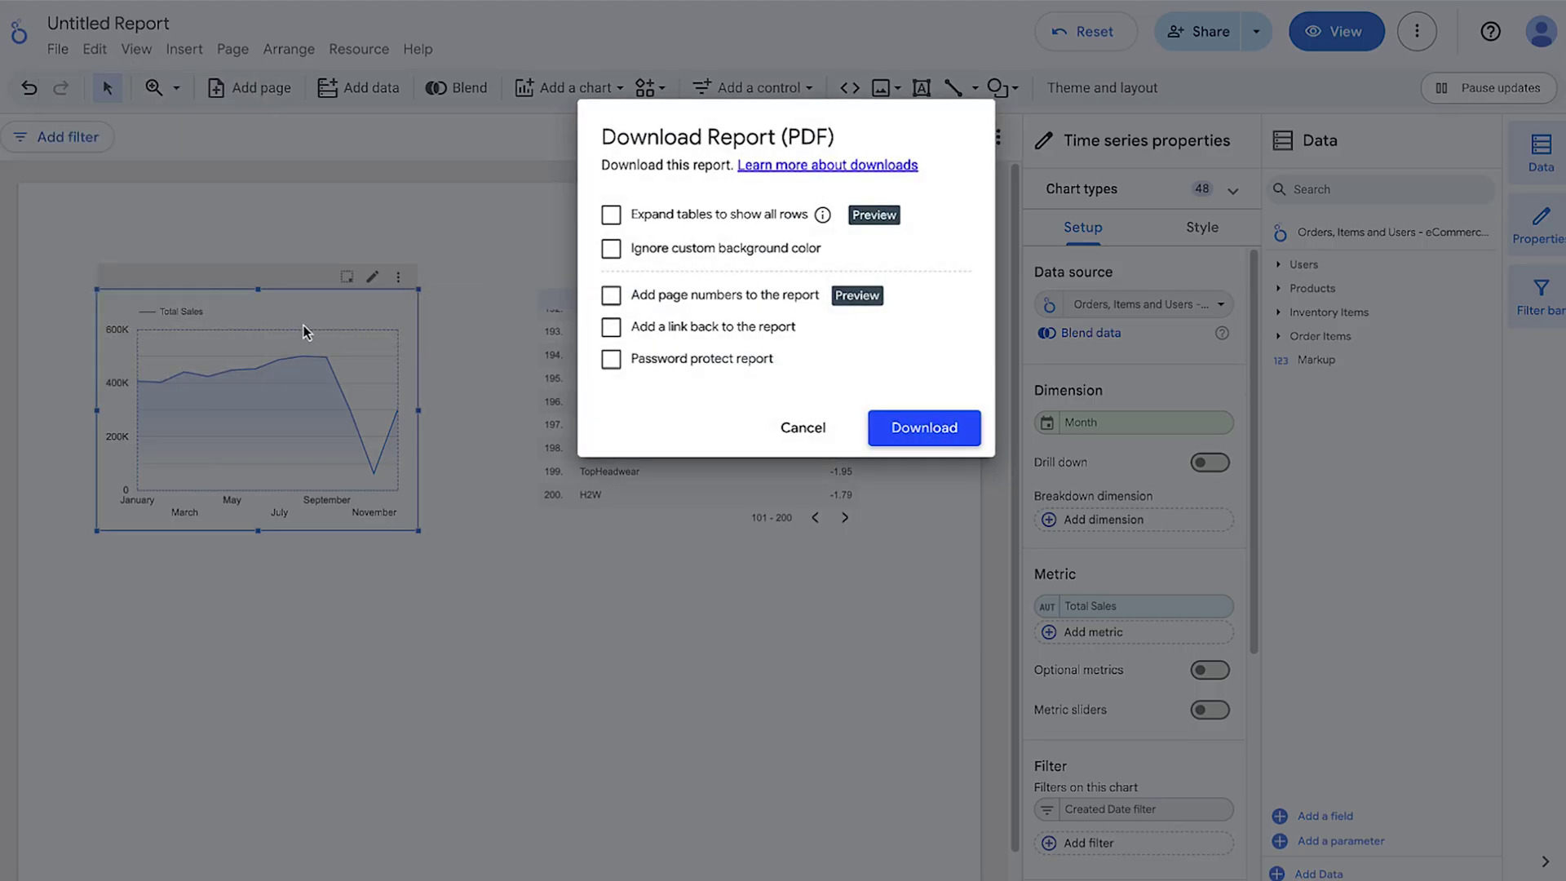
{"action": "left_click", "coordinate": [652, 216]}
{"action": "left_click", "coordinate": [937, 435]}
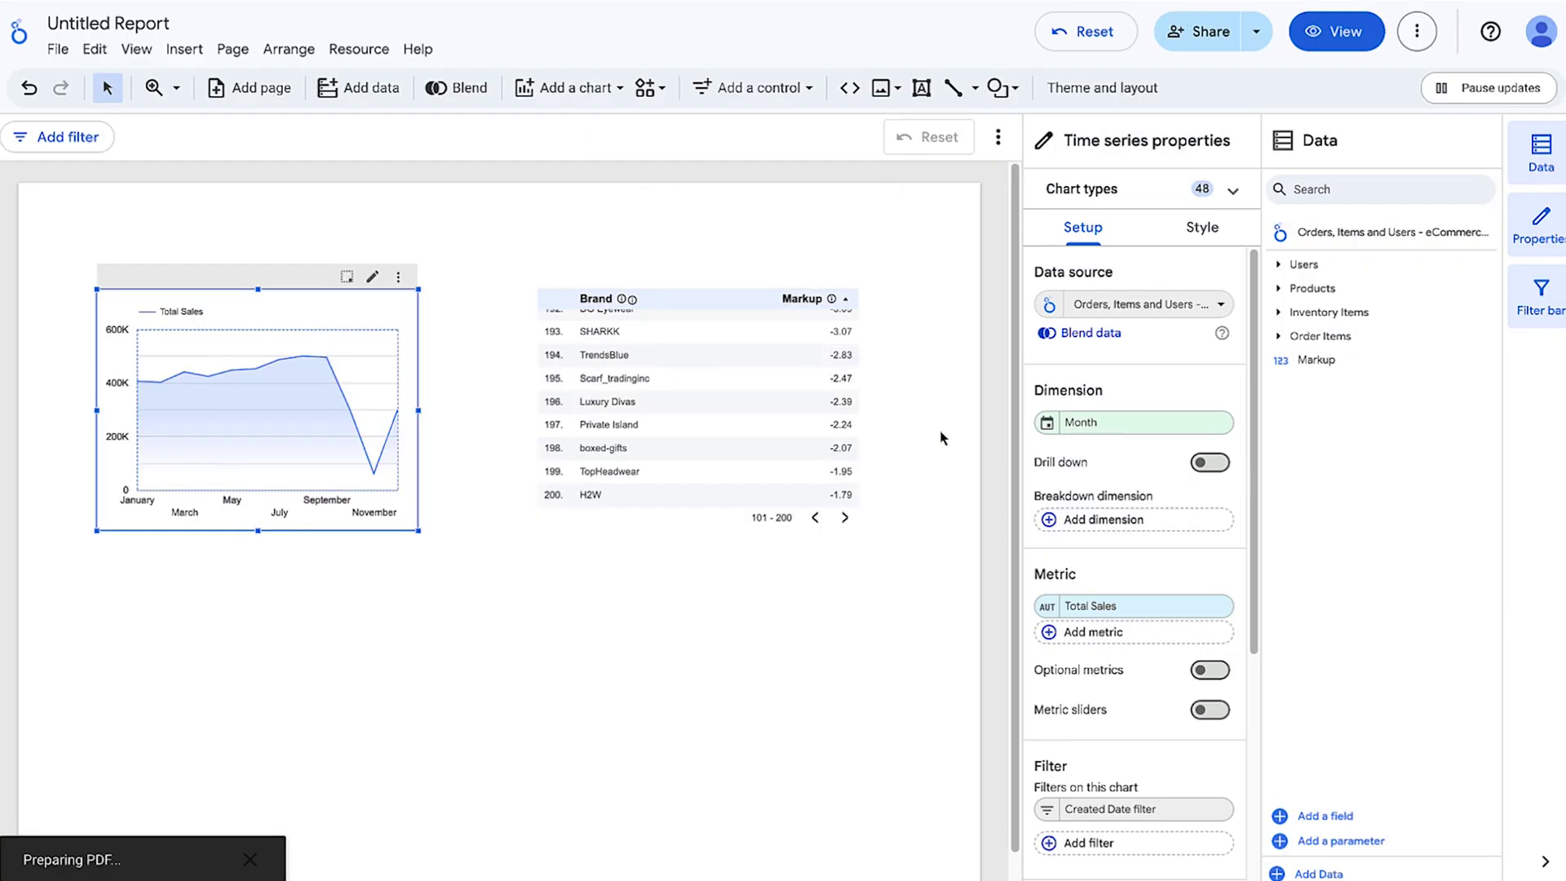
- Open the downloaded report PDF and scroll through its pages
{"action": "left_click", "coordinate": [1223, 37]}
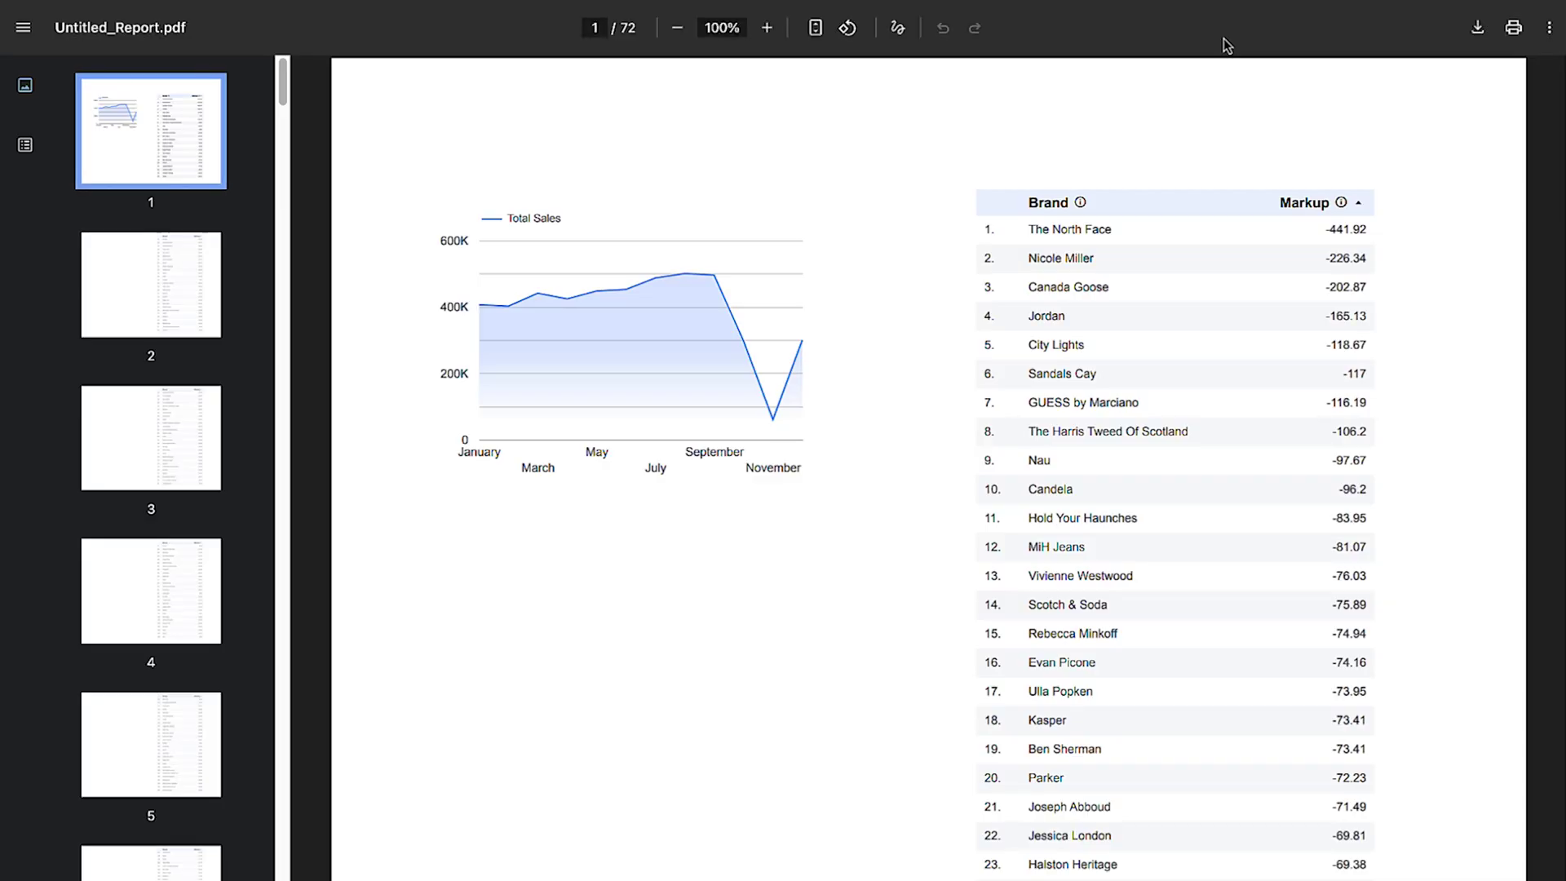
{"action": "scroll", "coordinate": [928, 469], "scroll_direction": "down", "scroll_amount": 15}
{"action": "scroll", "coordinate": [928, 469], "scroll_direction": "down", "scroll_amount": 20}
{"action": "scroll", "coordinate": [1538, 833], "scroll_direction": "down", "scroll_amount": 20}
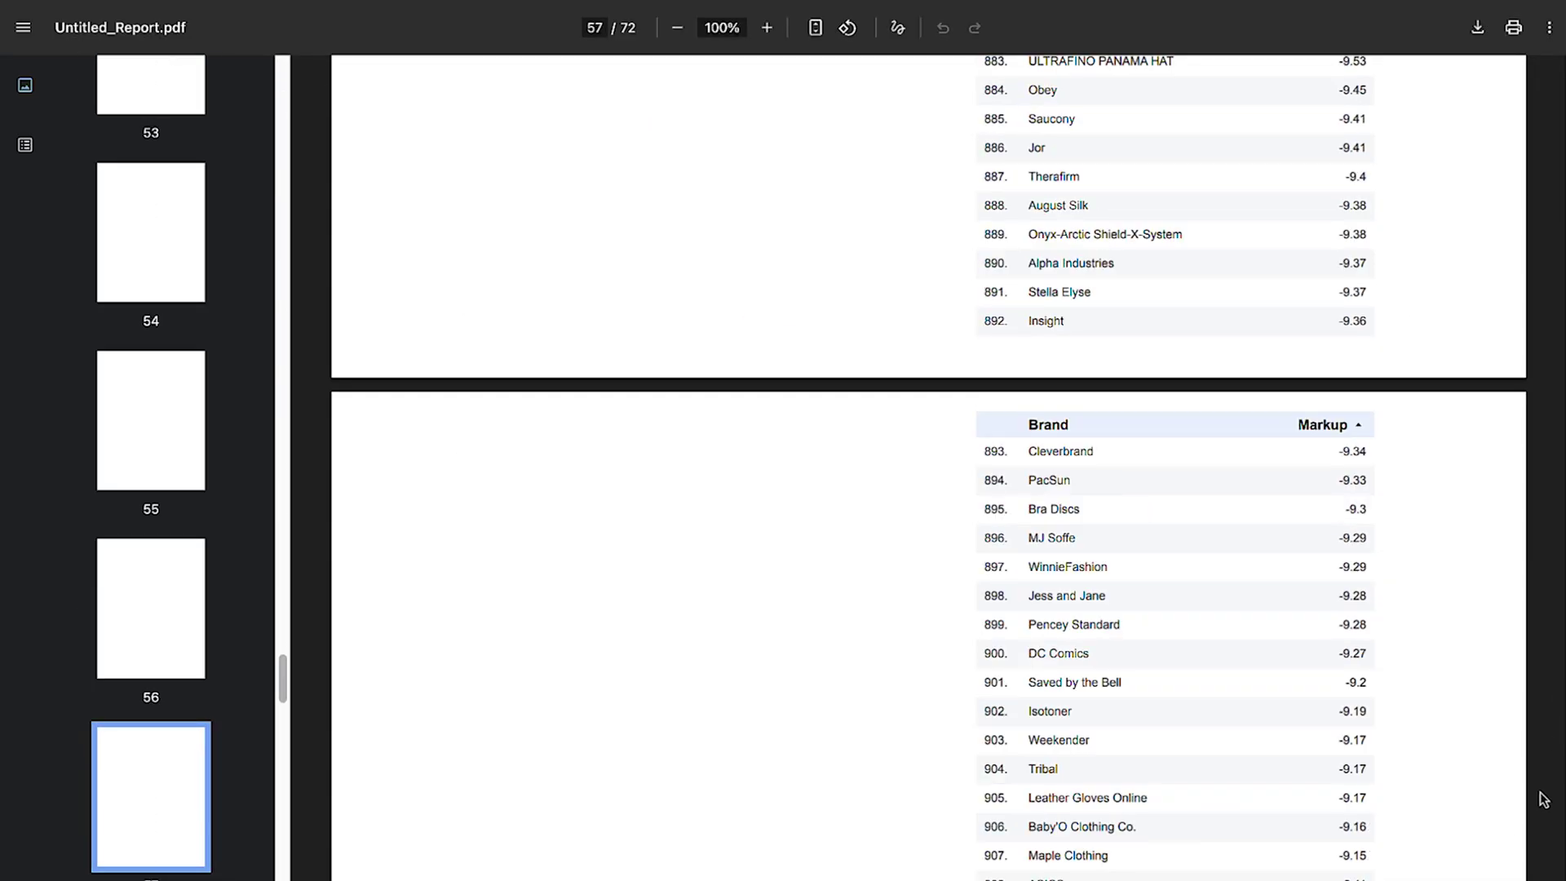
{"action": "scroll", "coordinate": [1557, 876], "scroll_direction": "down", "scroll_amount": 20}
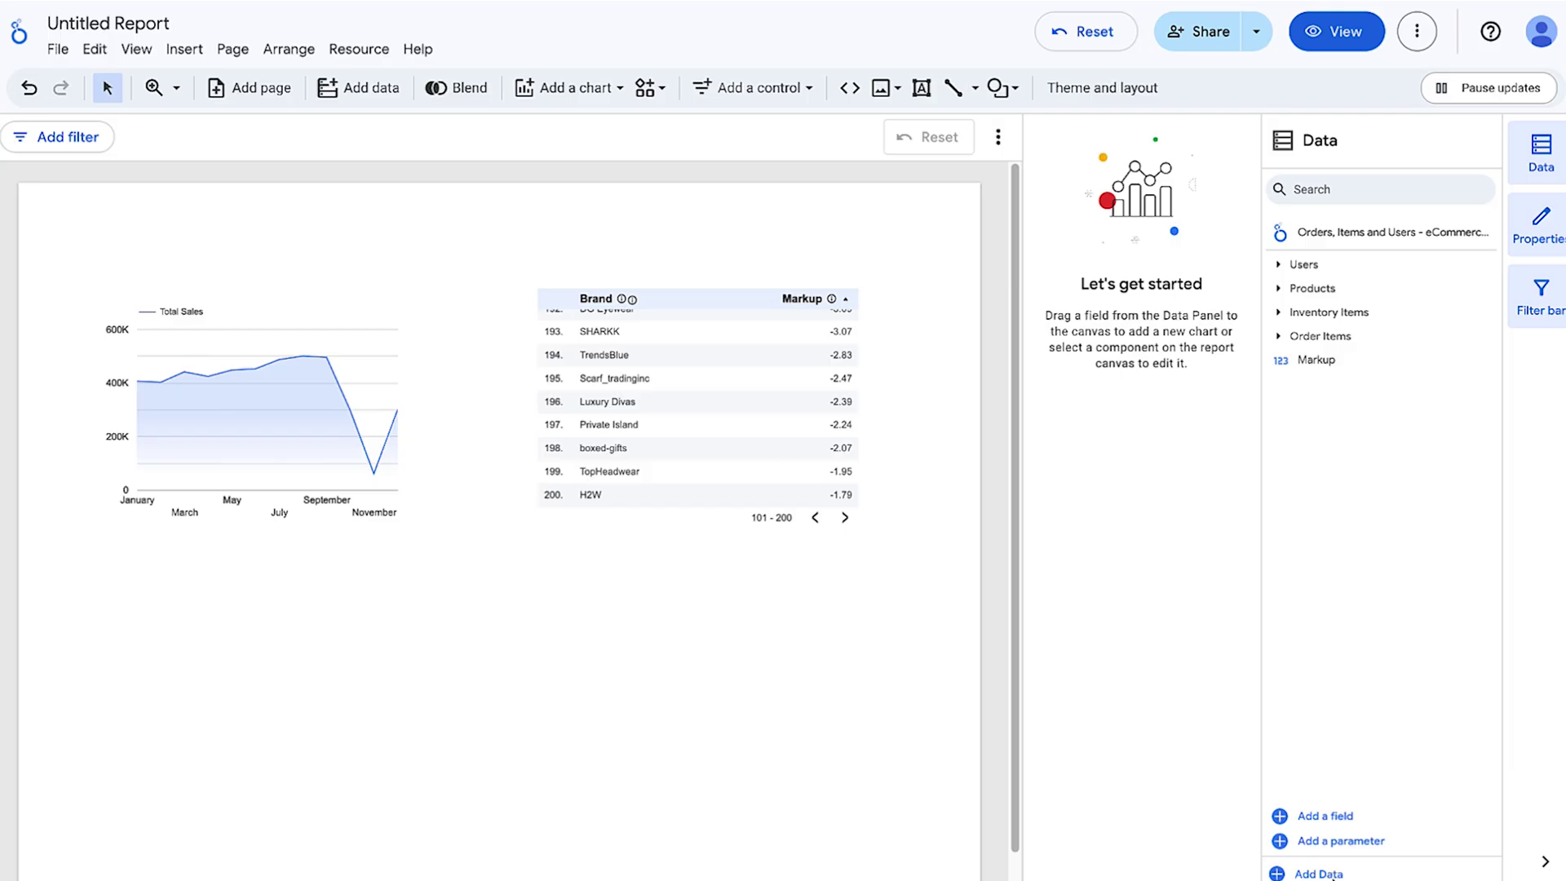
- Add the Sales Targets (2) and Sales per Month Google Sheets as report data sources
{"action": "left_click", "coordinate": [1319, 873]}
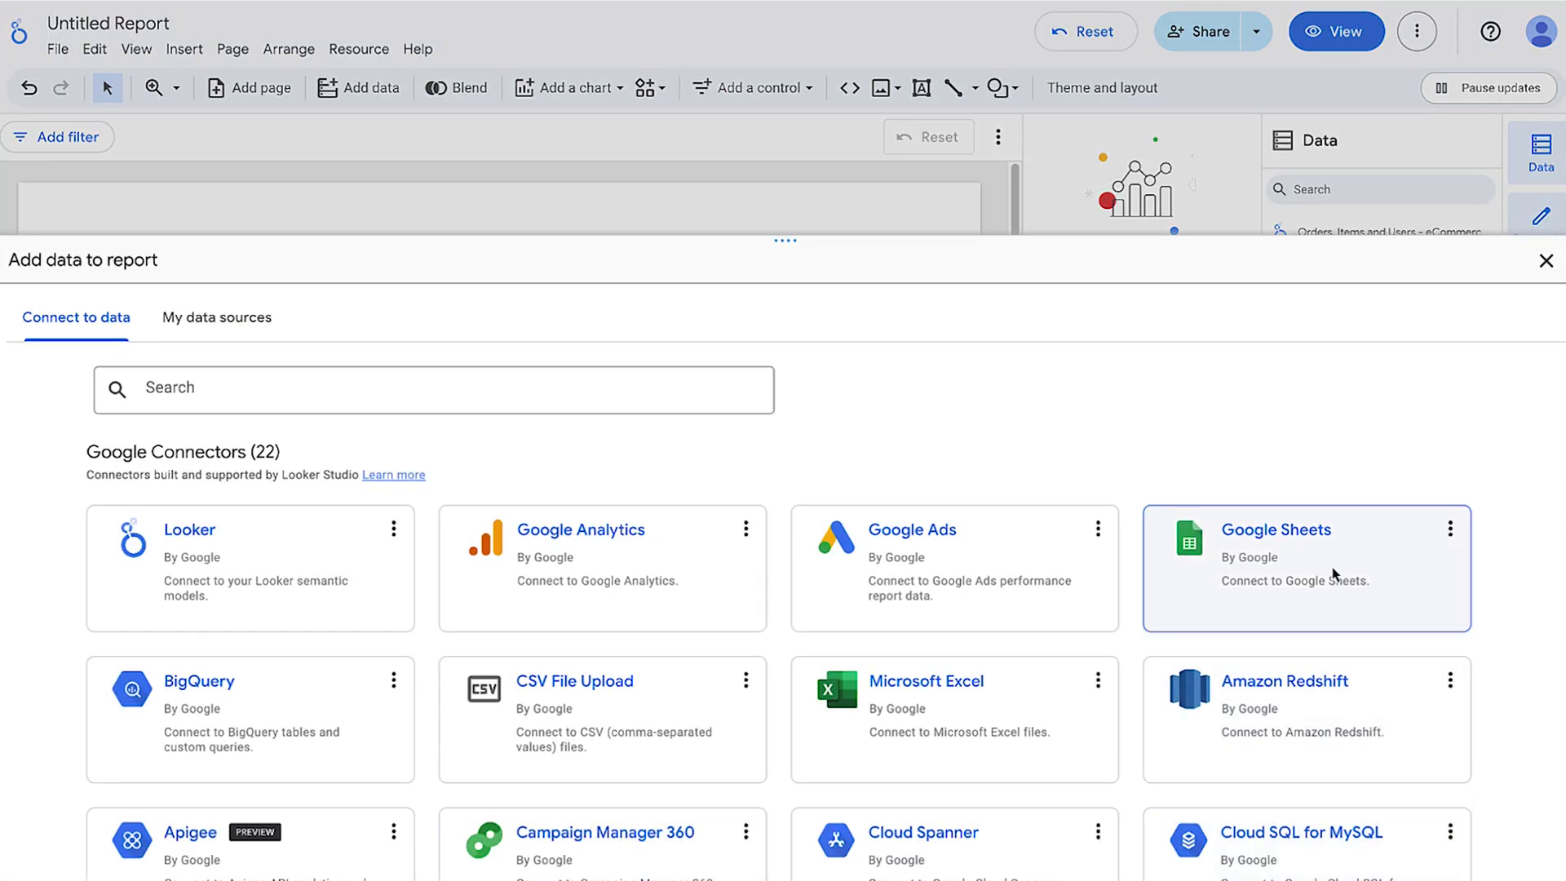
{"action": "left_click", "coordinate": [1334, 573]}
{"action": "left_click", "coordinate": [291, 575]}
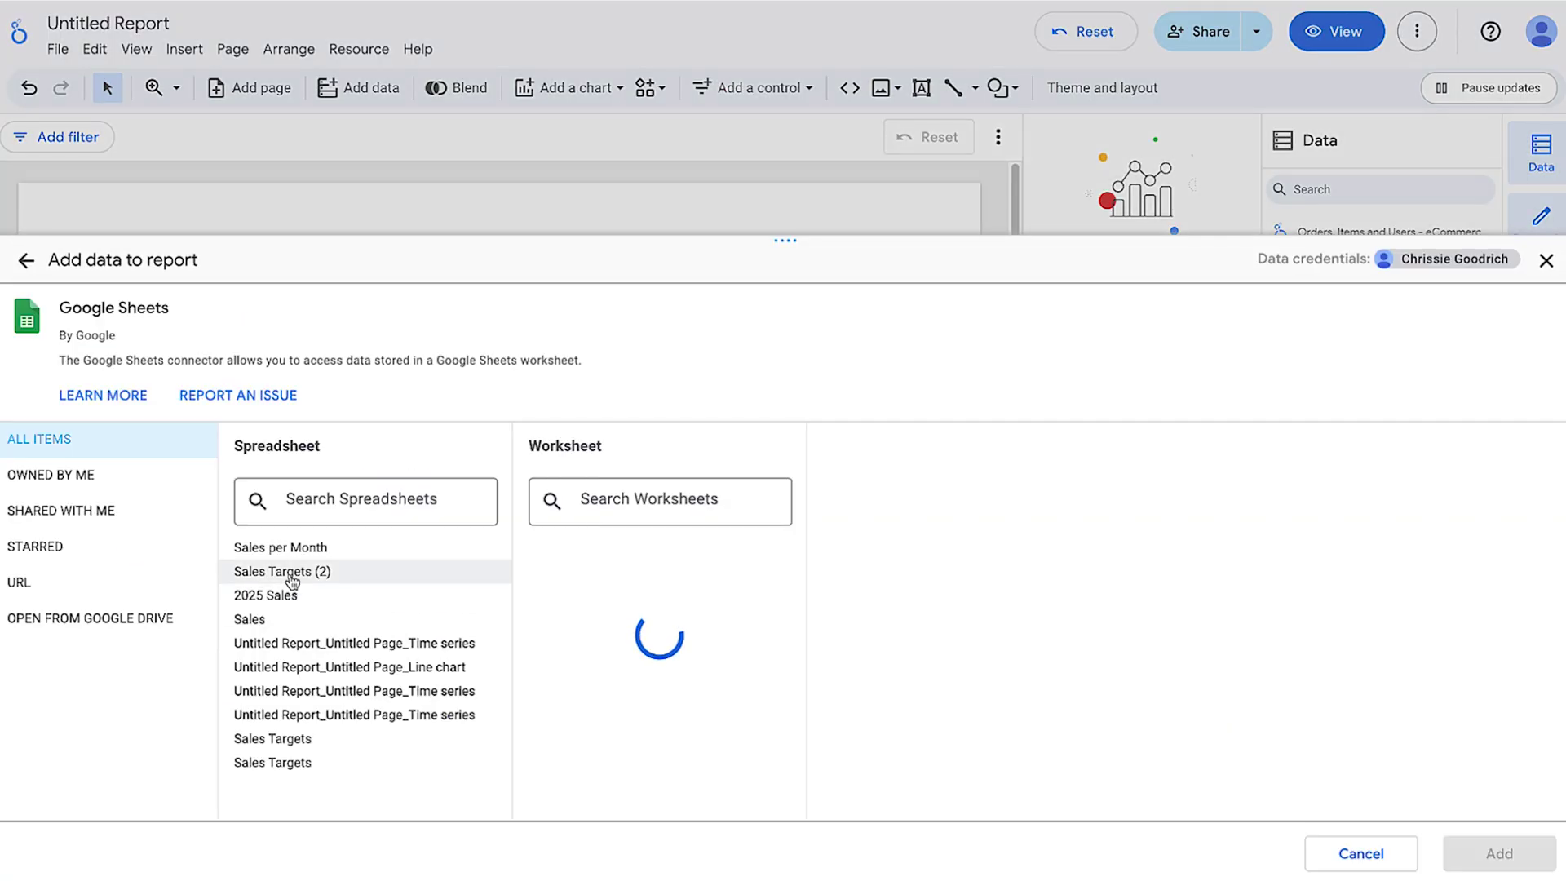
{"action": "left_click", "coordinate": [1497, 854]}
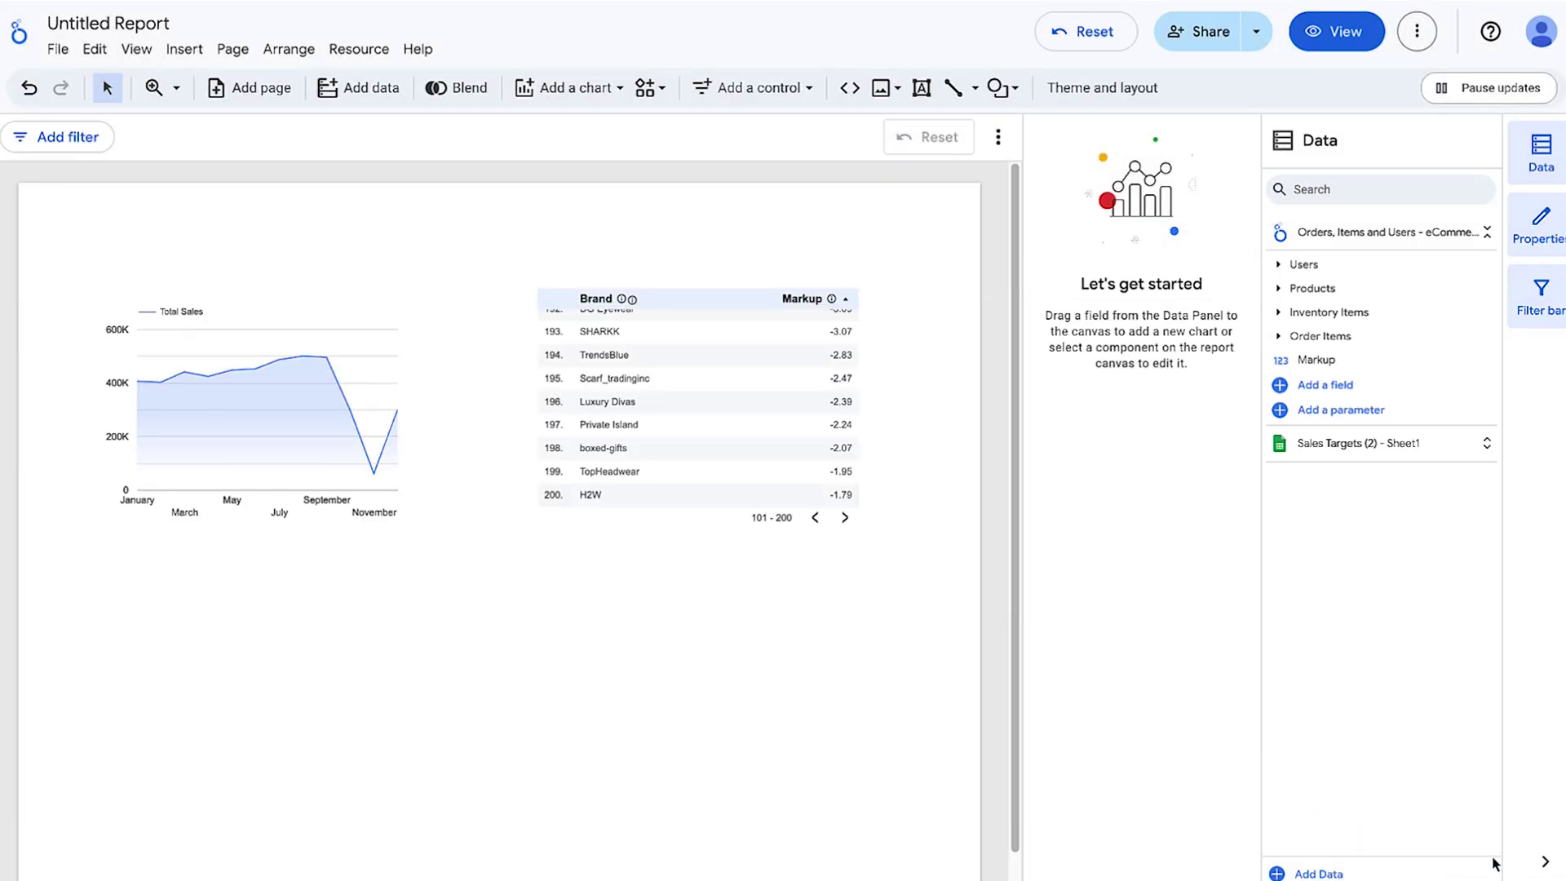
{"action": "left_click", "coordinate": [1313, 872]}
{"action": "left_click", "coordinate": [1308, 564]}
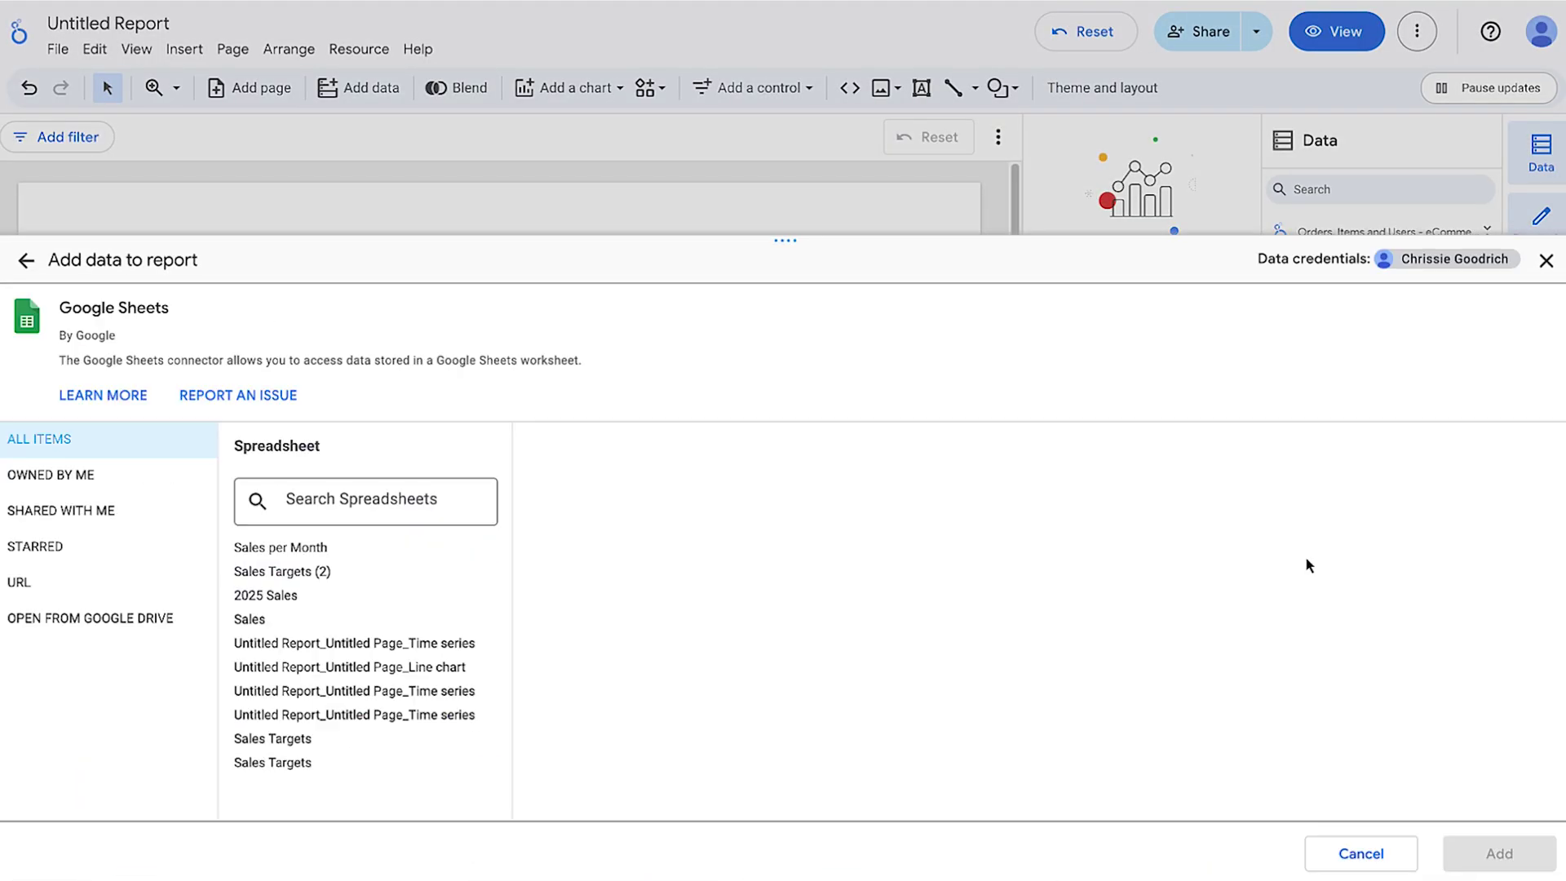
{"action": "left_click", "coordinate": [313, 554]}
{"action": "left_click", "coordinate": [1531, 863]}
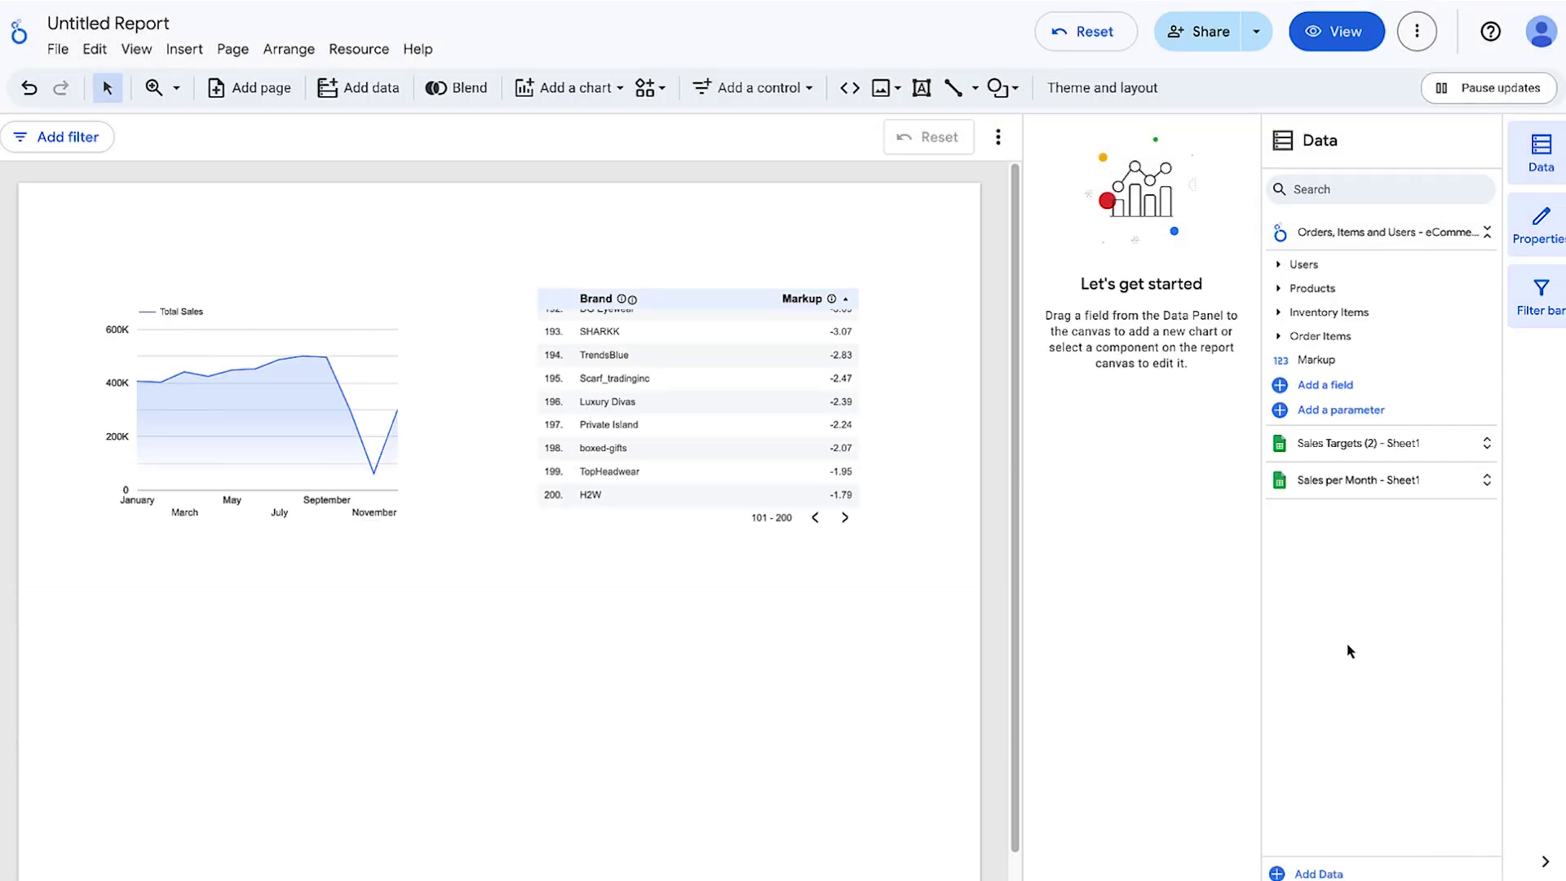
- Start a blend of Sales per Month (Month, Total Sales) with Sales Targets (2) (Sales Targets)
{"action": "left_click", "coordinate": [456, 87]}
{"action": "left_click", "coordinate": [67, 170]}
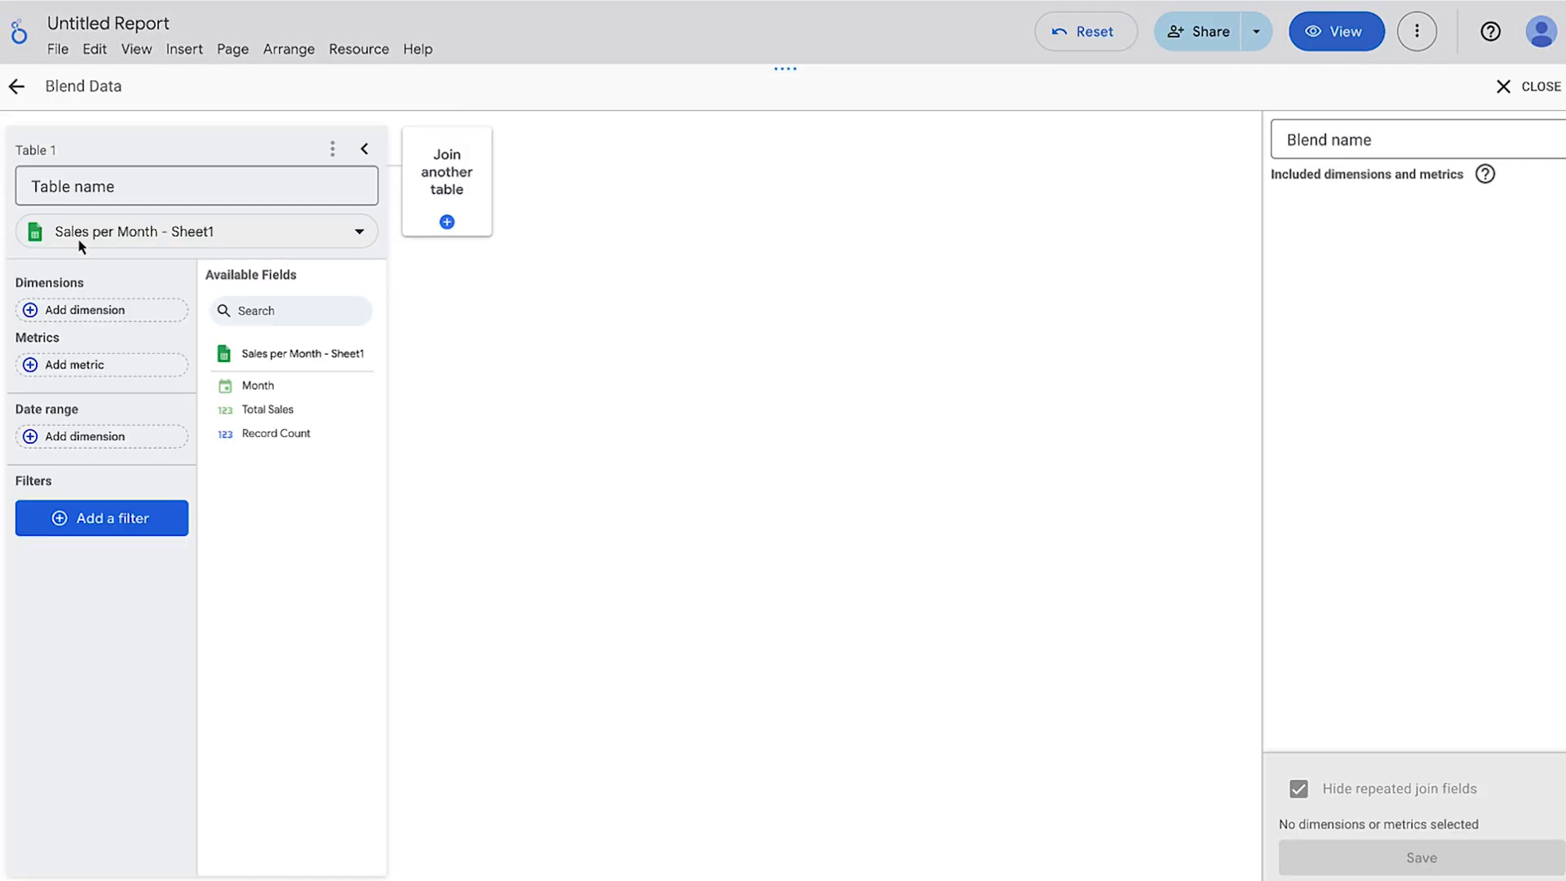
{"action": "left_click", "coordinate": [85, 310]}
{"action": "left_click", "coordinate": [91, 396]}
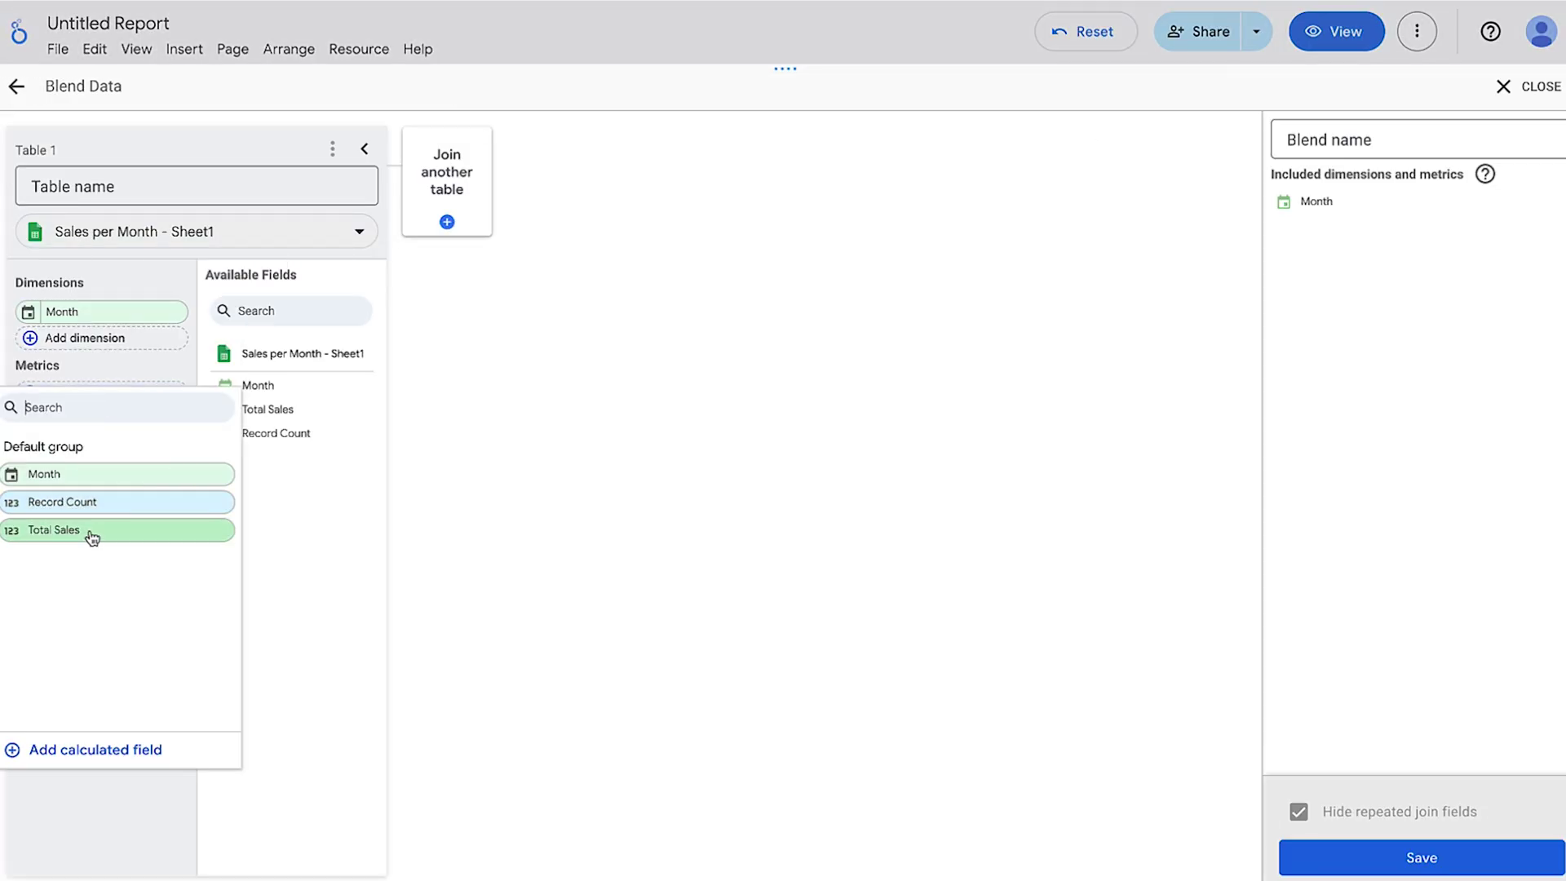
{"action": "left_click", "coordinate": [91, 535]}
{"action": "left_click", "coordinate": [408, 232]}
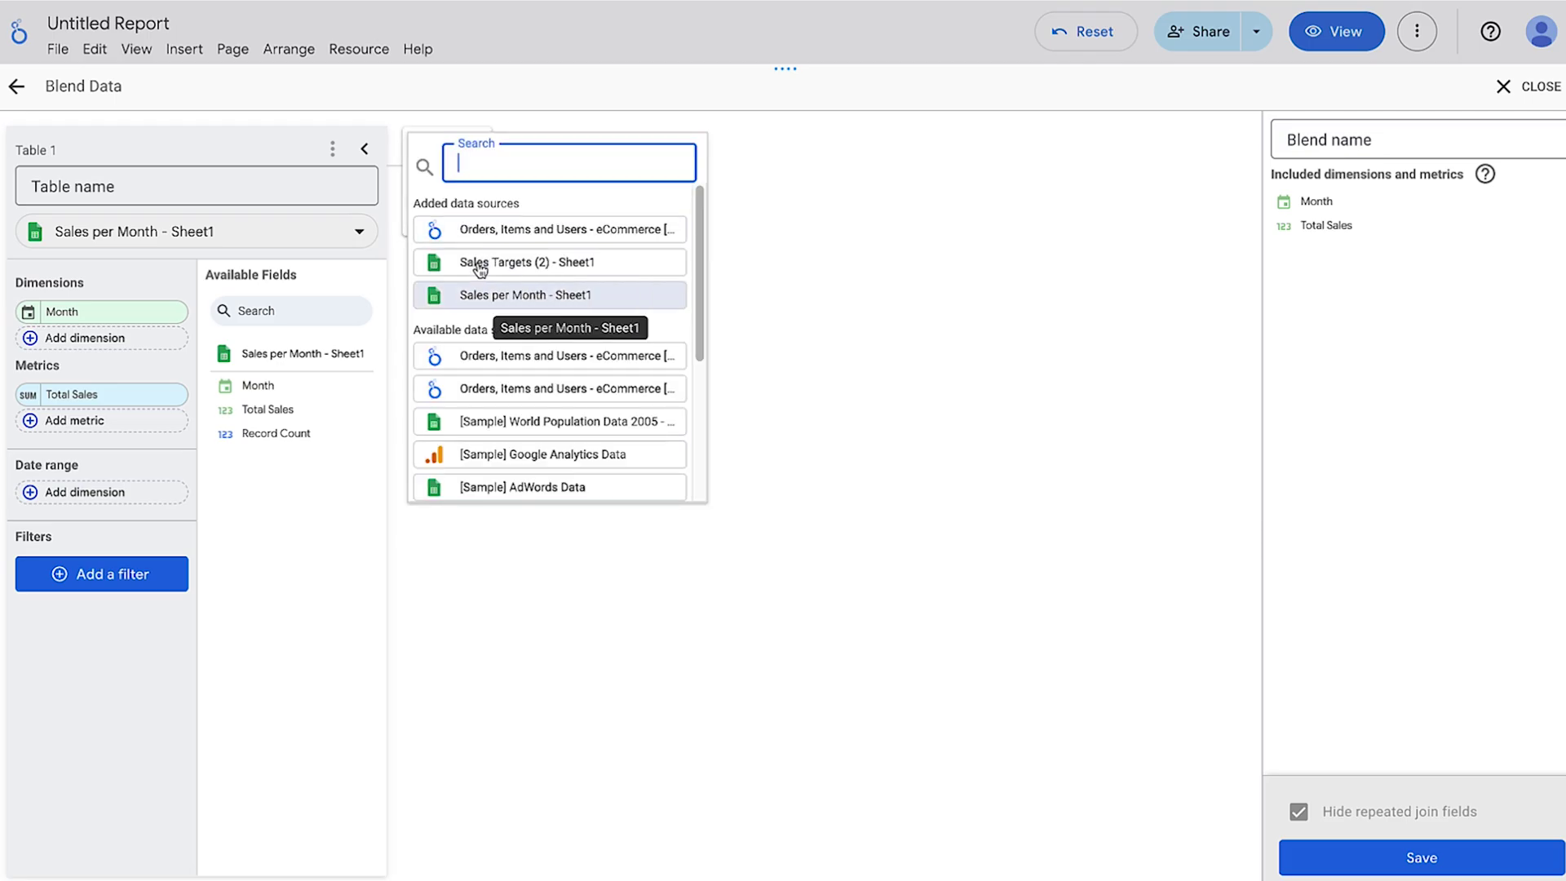
{"action": "left_click", "coordinate": [480, 264]}
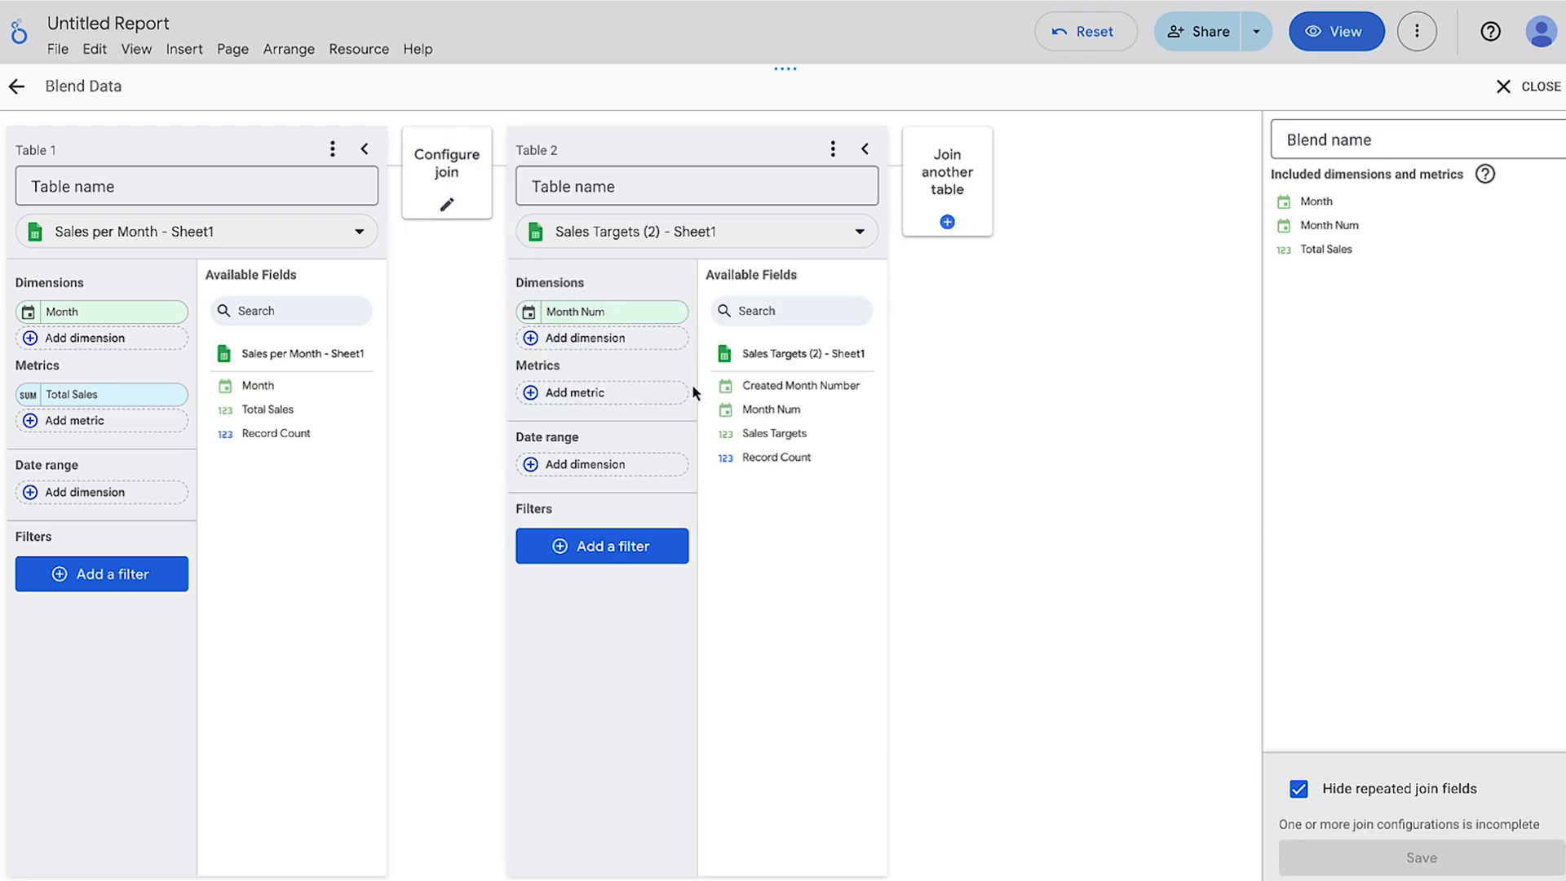
{"action": "left_click", "coordinate": [632, 401]}
{"action": "left_click", "coordinate": [602, 554]}
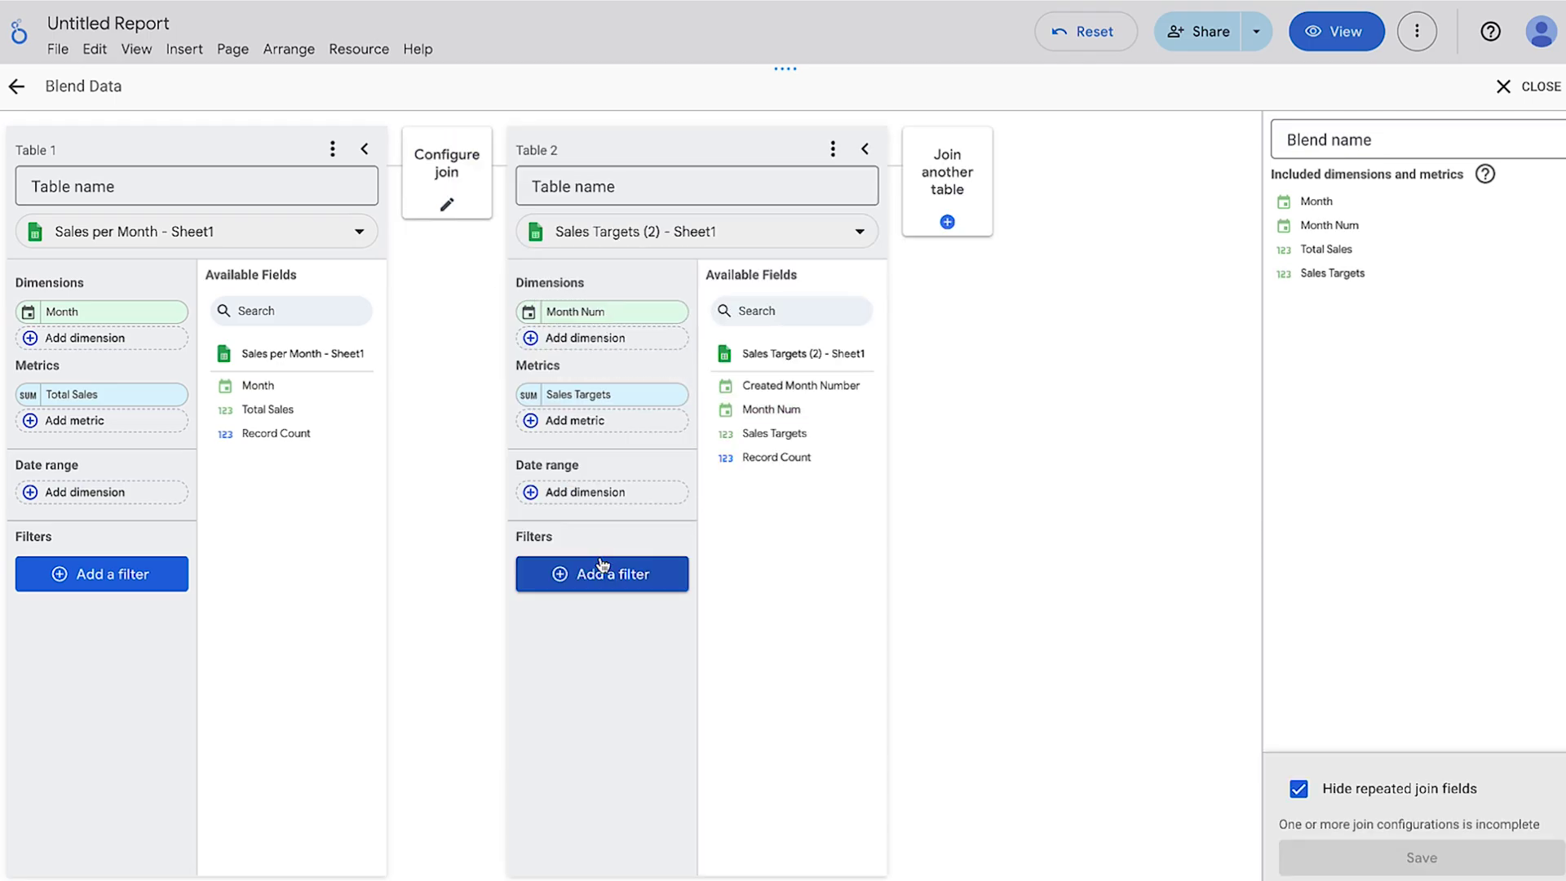
- Join the blend on Month = Month Num, then save it as Blended Data
{"action": "left_click", "coordinate": [447, 171]}
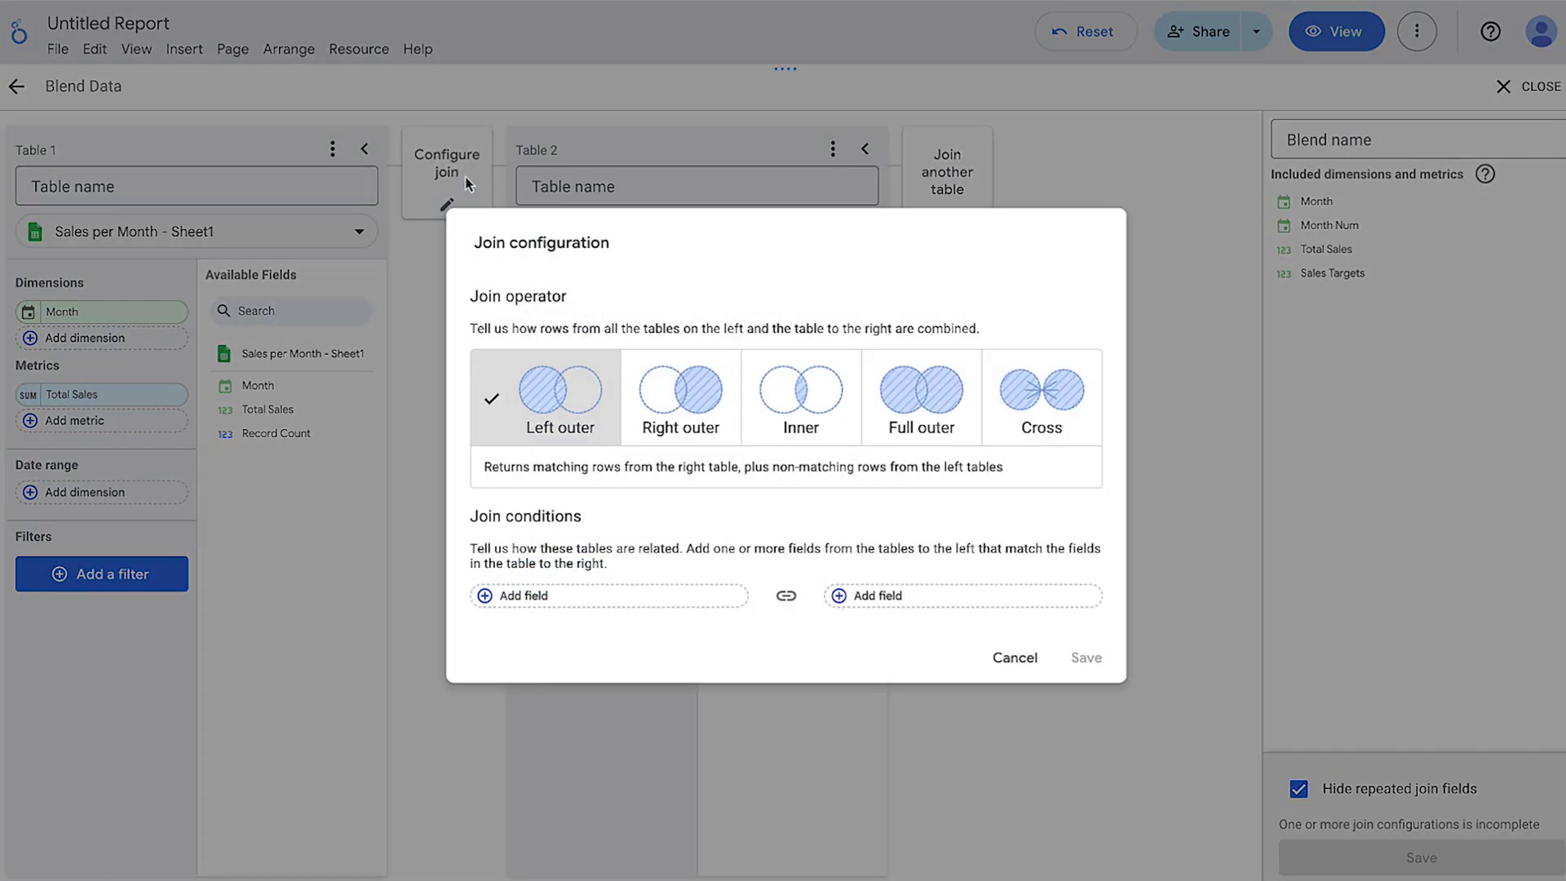
{"action": "left_click", "coordinate": [662, 604]}
{"action": "left_click", "coordinate": [557, 351]}
{"action": "left_click", "coordinate": [864, 595]}
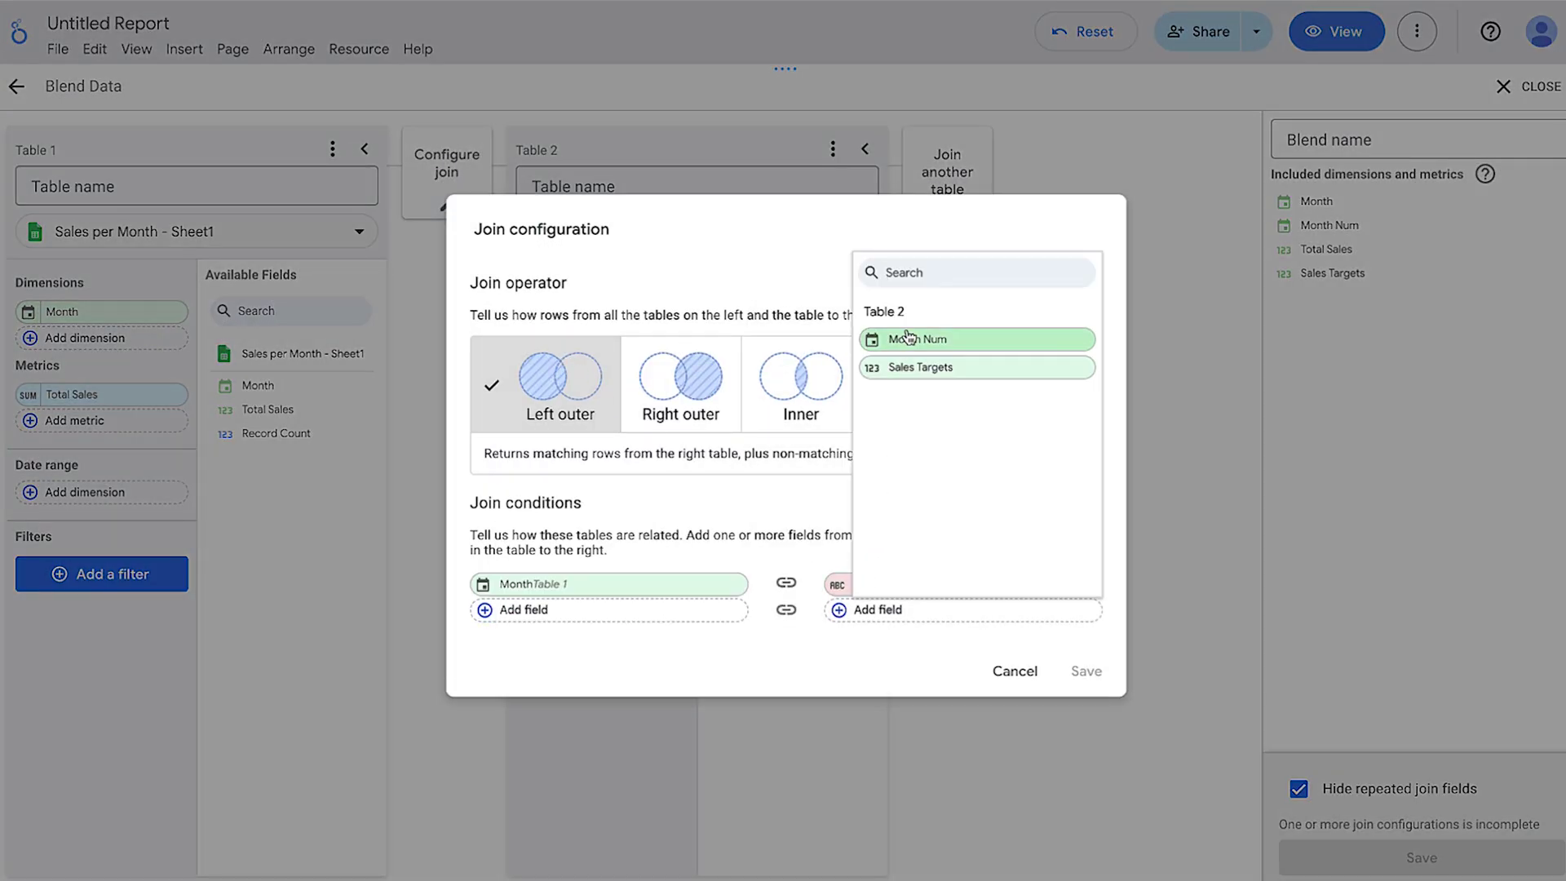
{"action": "left_click", "coordinate": [905, 337]}
{"action": "left_click", "coordinate": [1086, 657]}
{"action": "left_click", "coordinate": [1423, 856]}
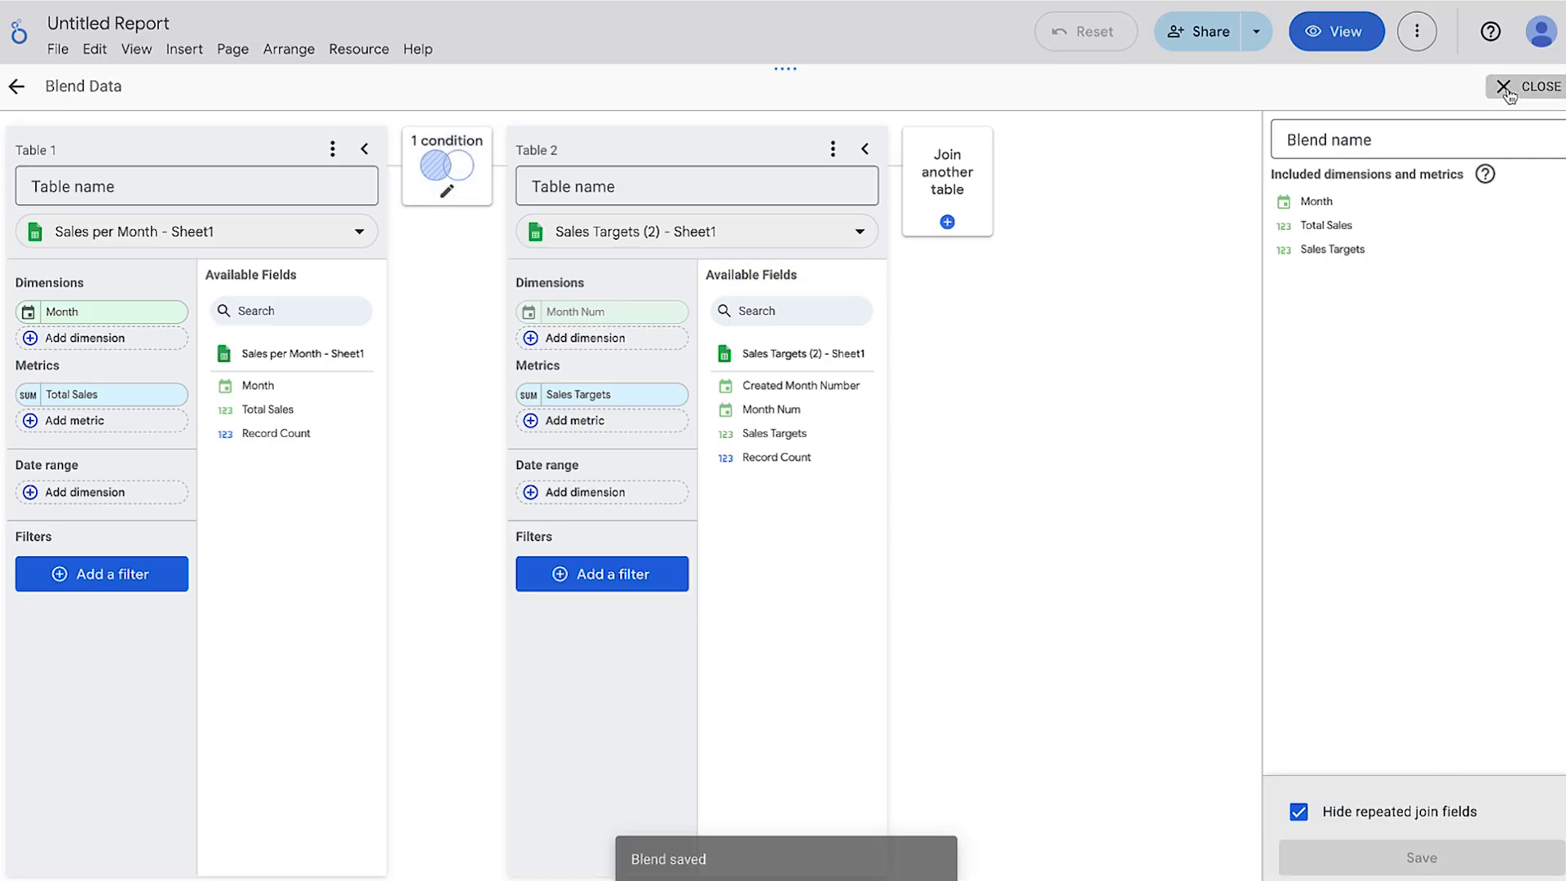
{"action": "left_click", "coordinate": [1531, 86]}
- Place a Blended Data chart below the line chart with Sales Targets as a second metric
{"action": "left_click", "coordinate": [1378, 518]}
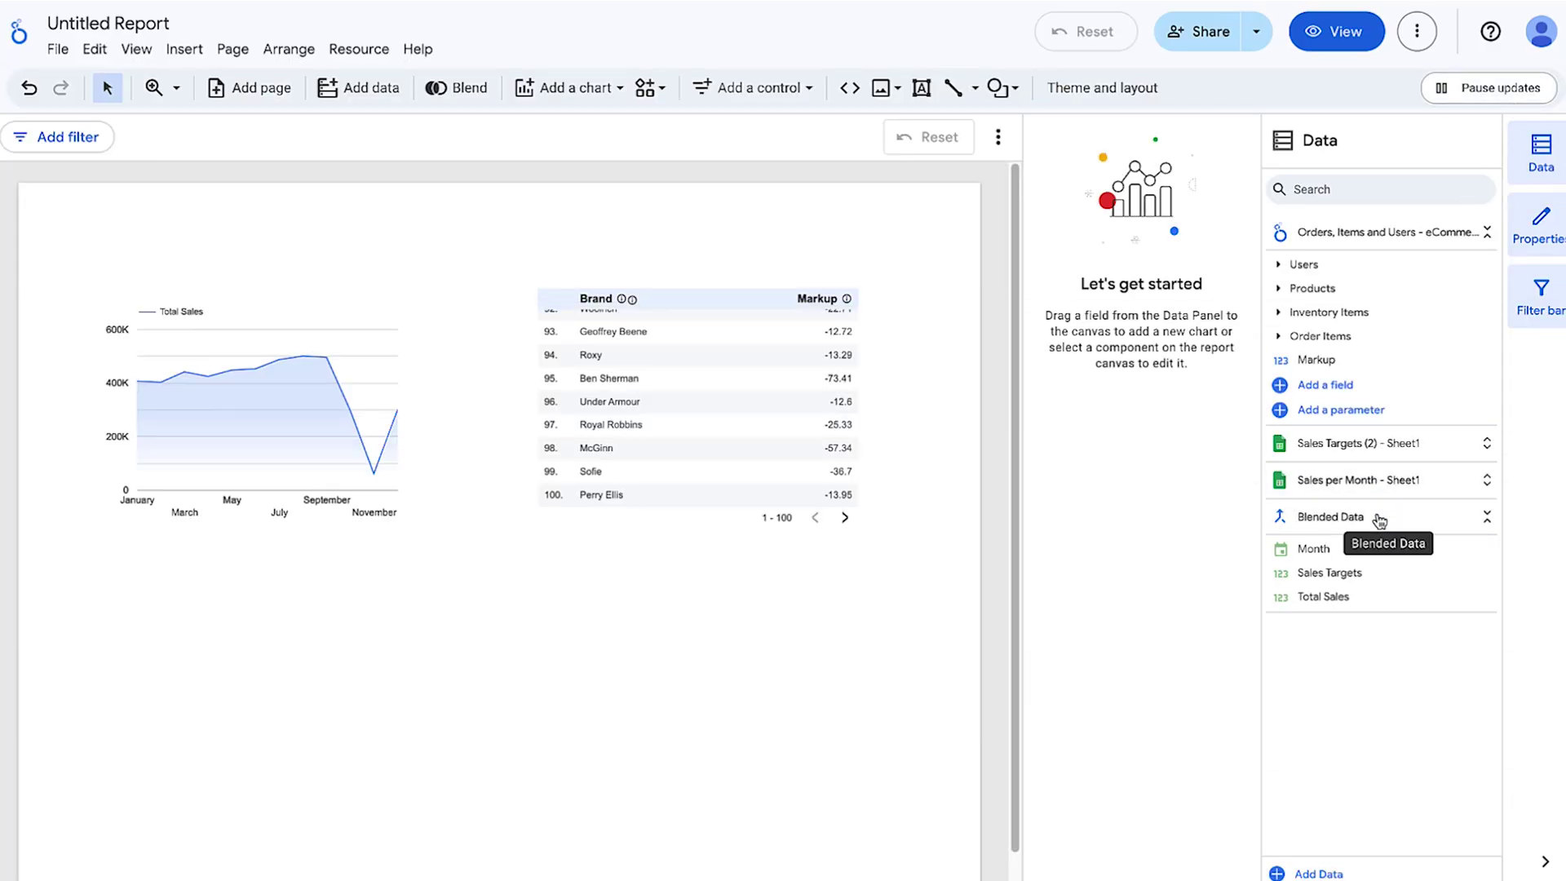
{"action": "left_click_drag", "start_coordinate": [1312, 548], "coordinate": [151, 620]}
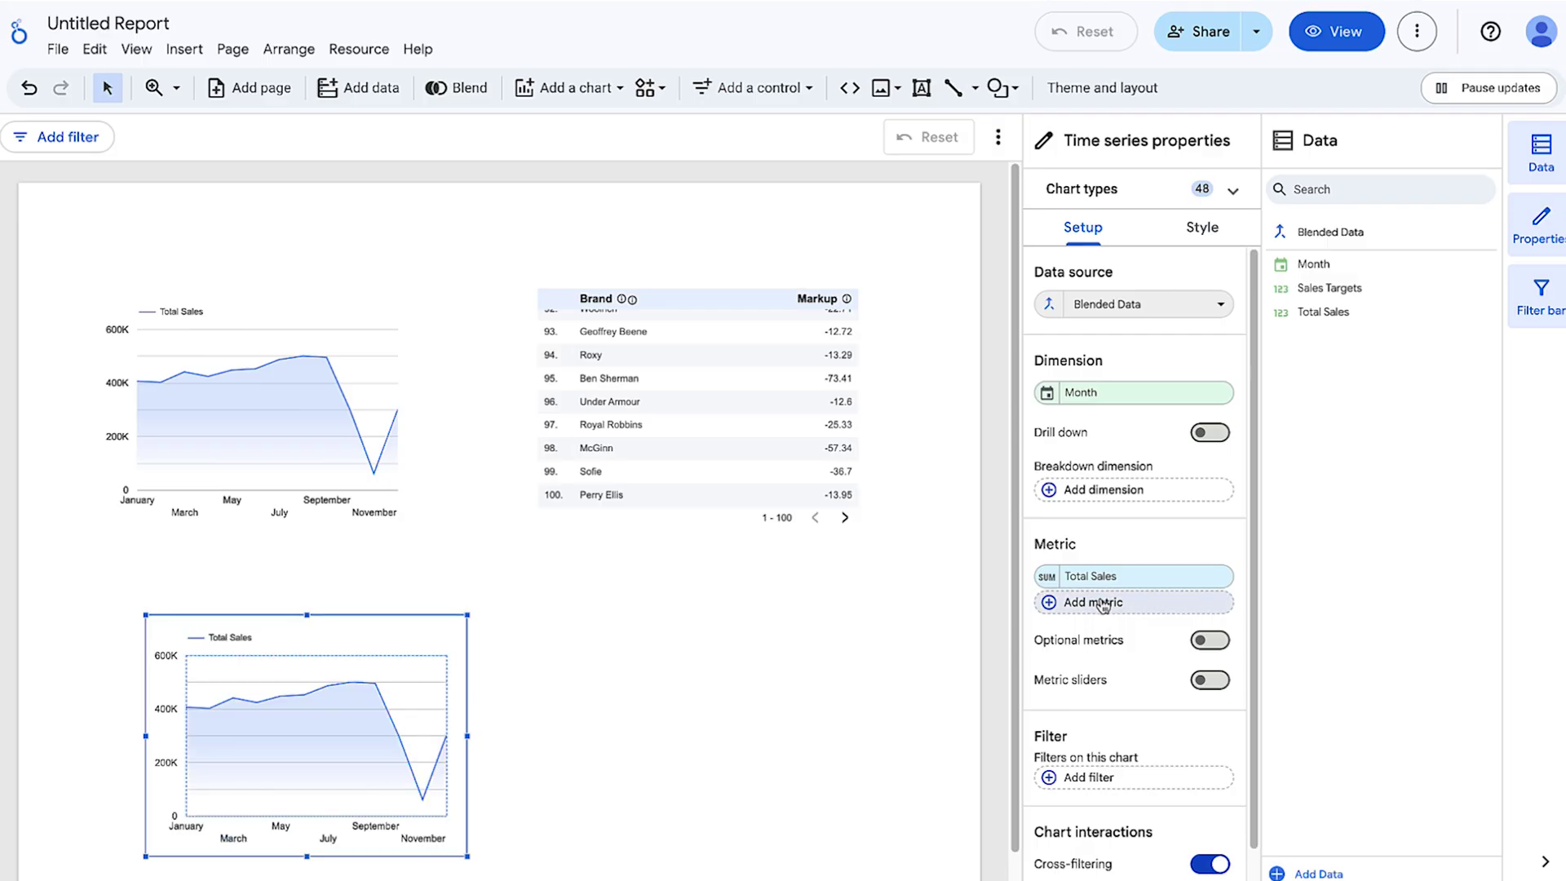
{"action": "left_click", "coordinate": [1092, 603]}
{"action": "left_click", "coordinate": [938, 454]}
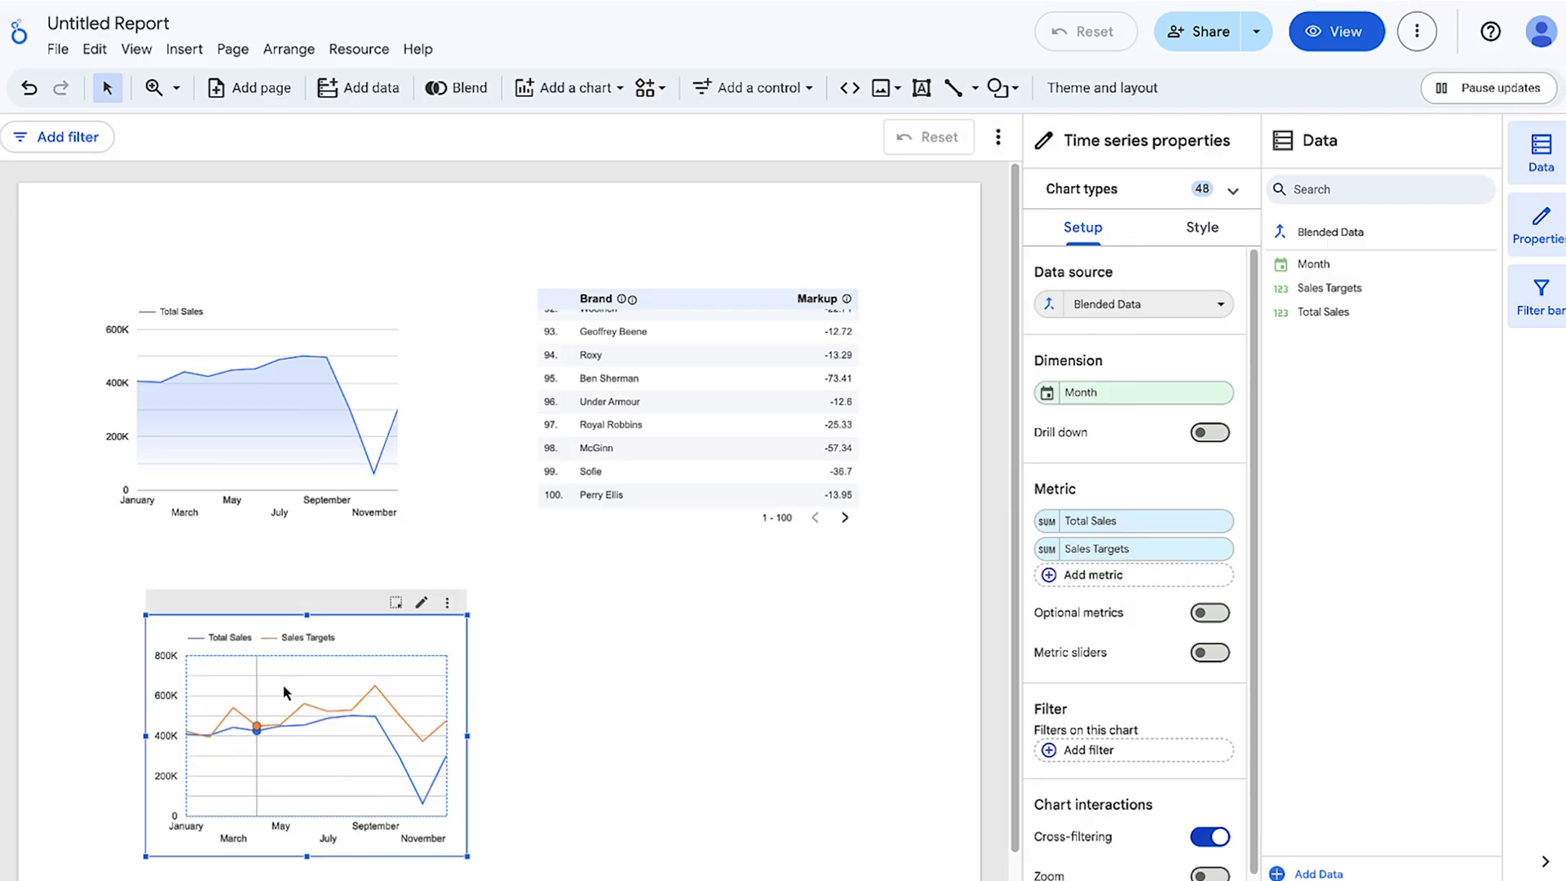
{"action": "left_click_drag", "start_coordinate": [283, 687], "coordinate": [226, 653]}
- Change the new chart's type to a vertical column bar chart
{"action": "left_click", "coordinate": [1109, 190]}
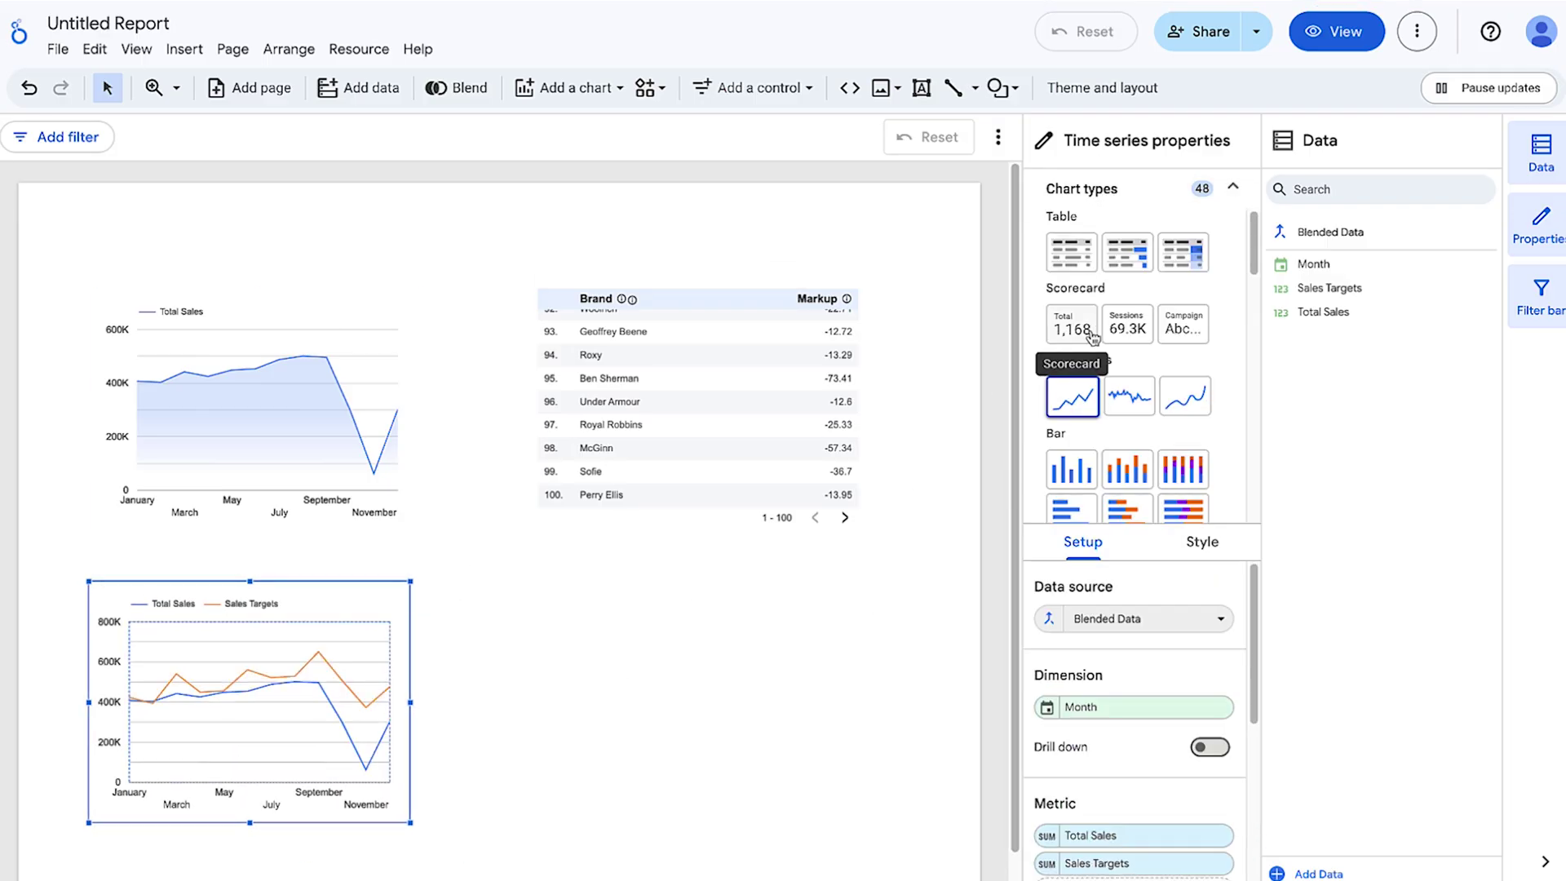
{"action": "left_click", "coordinate": [1072, 467]}
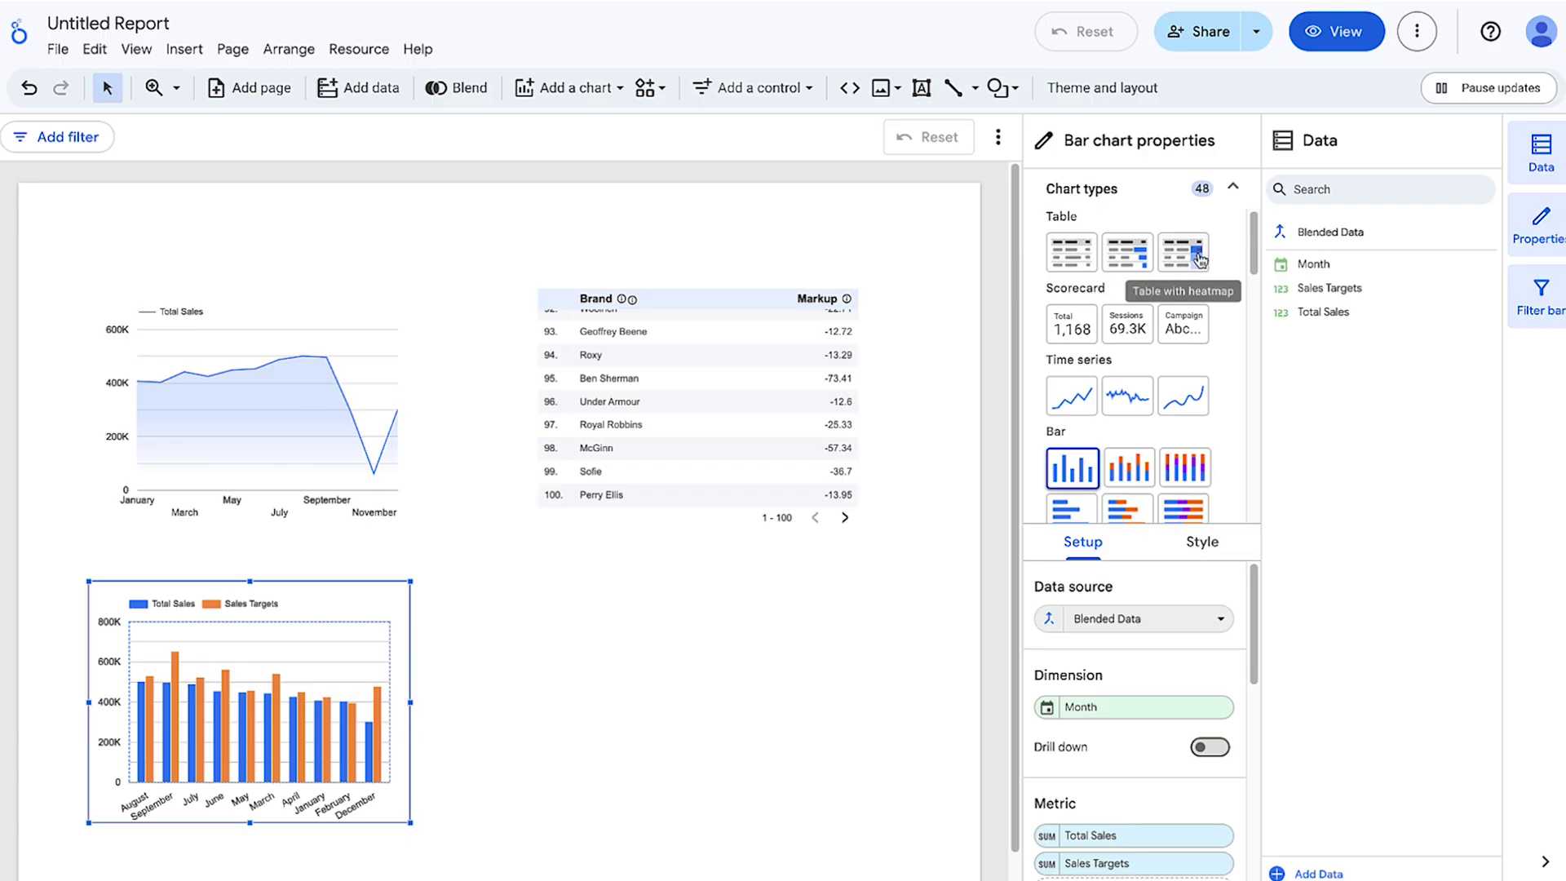
{"action": "left_click", "coordinate": [1233, 186]}
{"action": "left_click_drag", "start_coordinate": [1253, 489], "coordinate": [1260, 764]}
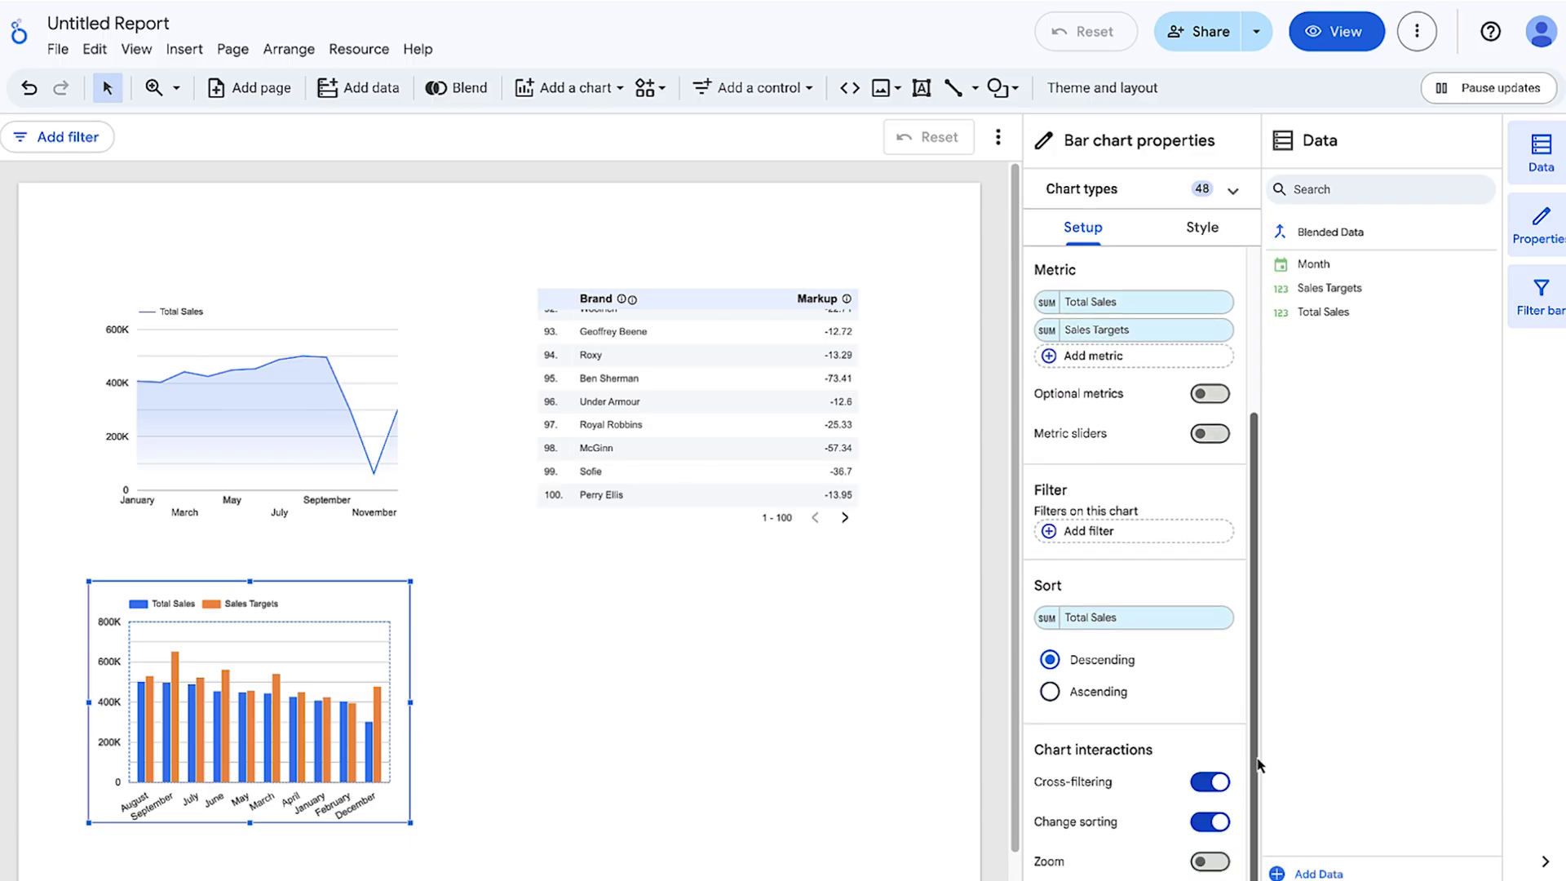
- Sort the bars by Month ascending and enlarge the chart to the right and down
{"action": "left_click", "coordinate": [1129, 617]}
{"action": "left_click", "coordinate": [1073, 320]}
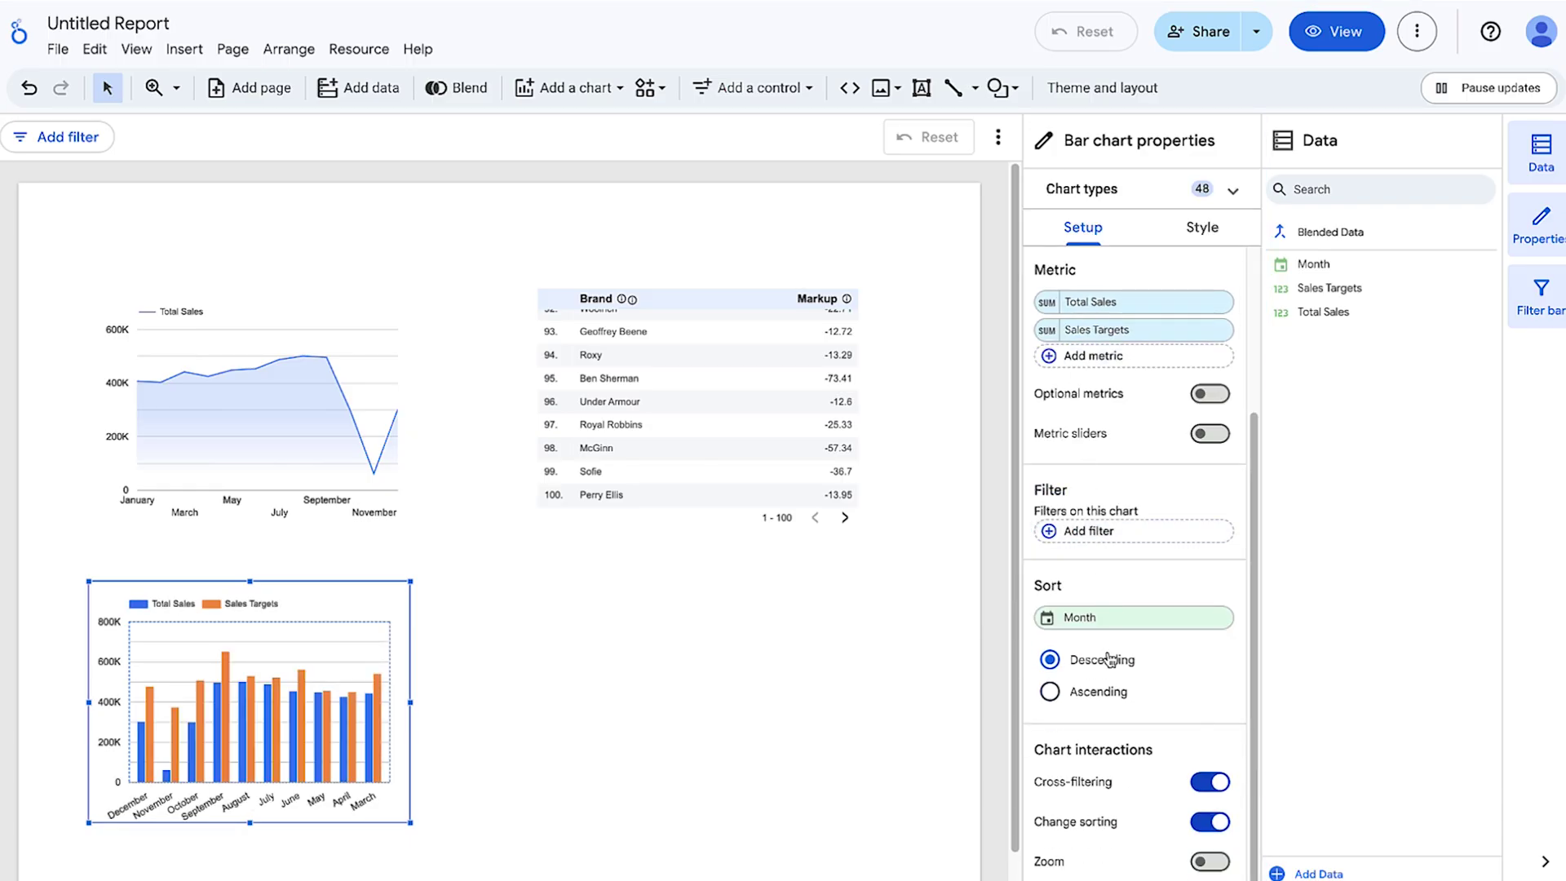
{"action": "left_click", "coordinate": [1101, 695]}
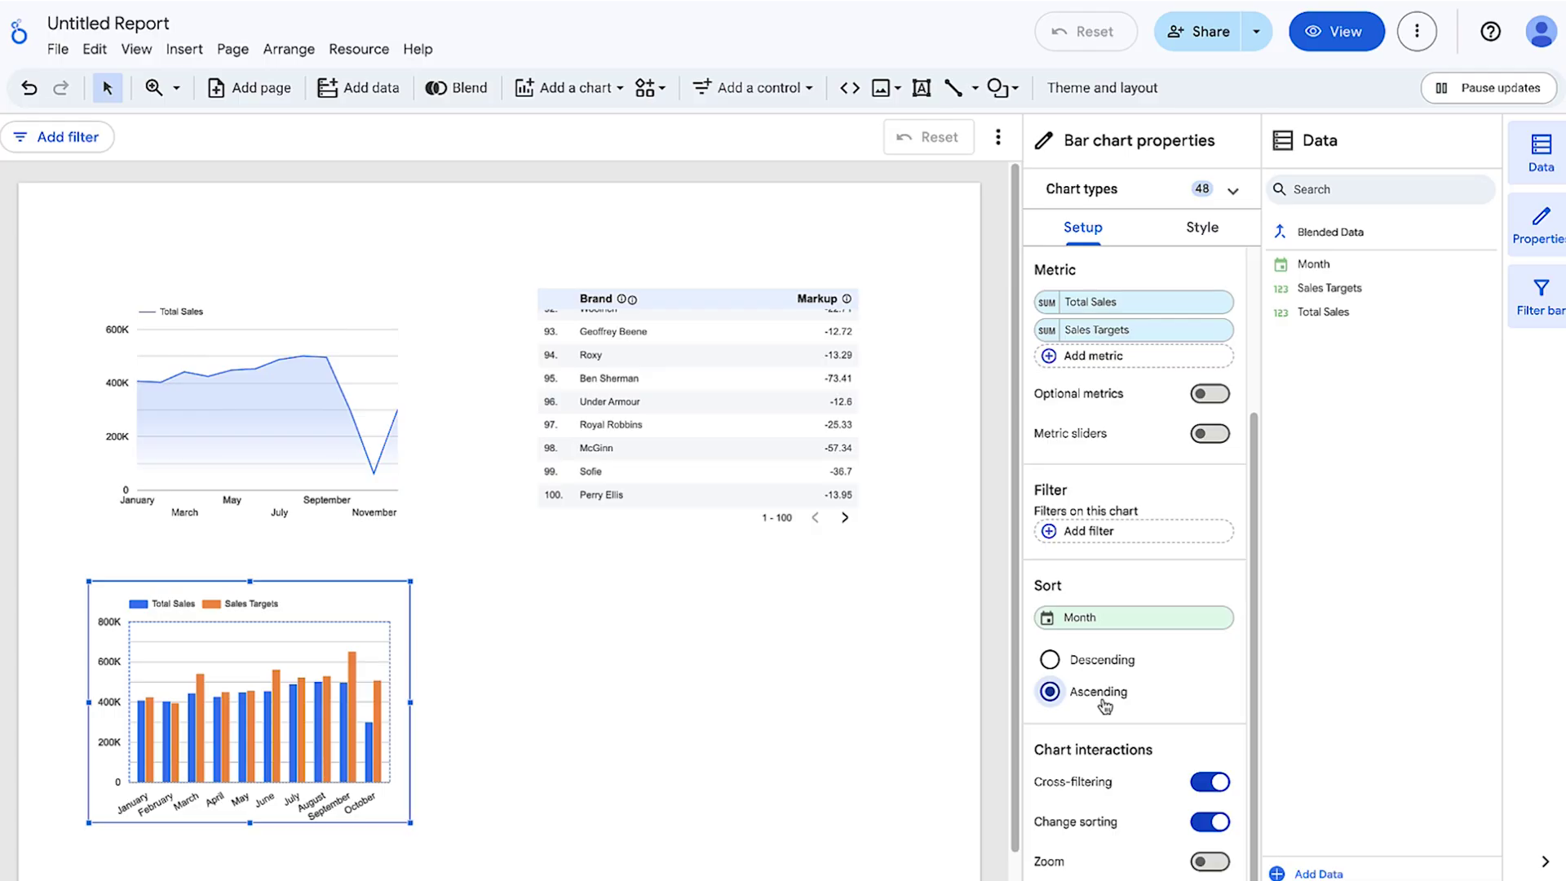
{"action": "left_click_drag", "start_coordinate": [410, 822], "coordinate": [512, 839]}
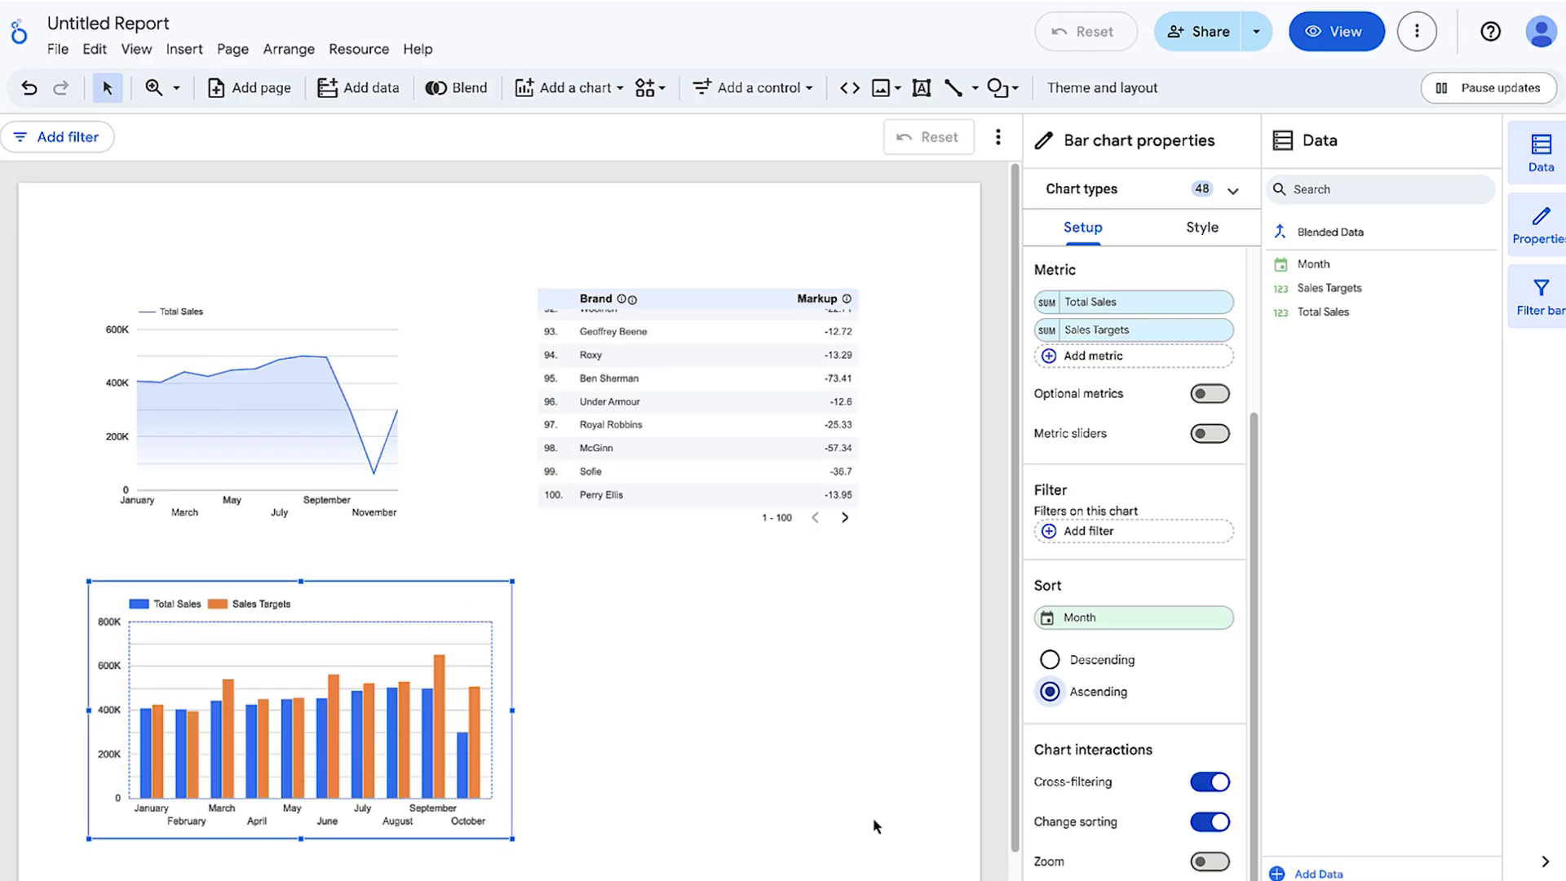
- Open the Share menu's Invite people option for sharing with people and groups
{"action": "left_click", "coordinate": [1253, 36]}
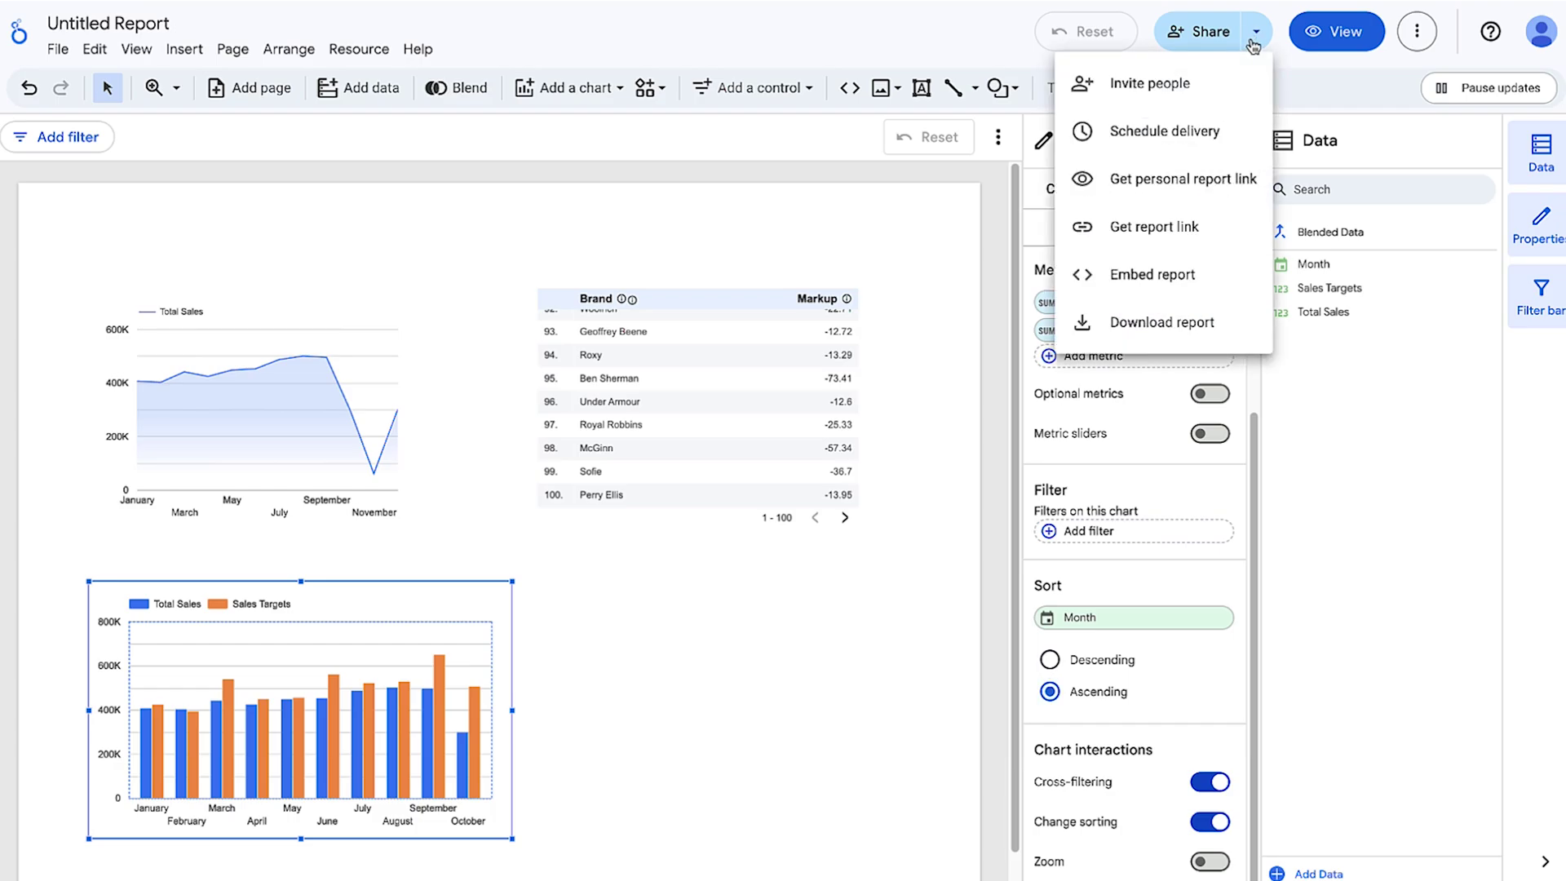
{"action": "left_click", "coordinate": [1190, 84]}
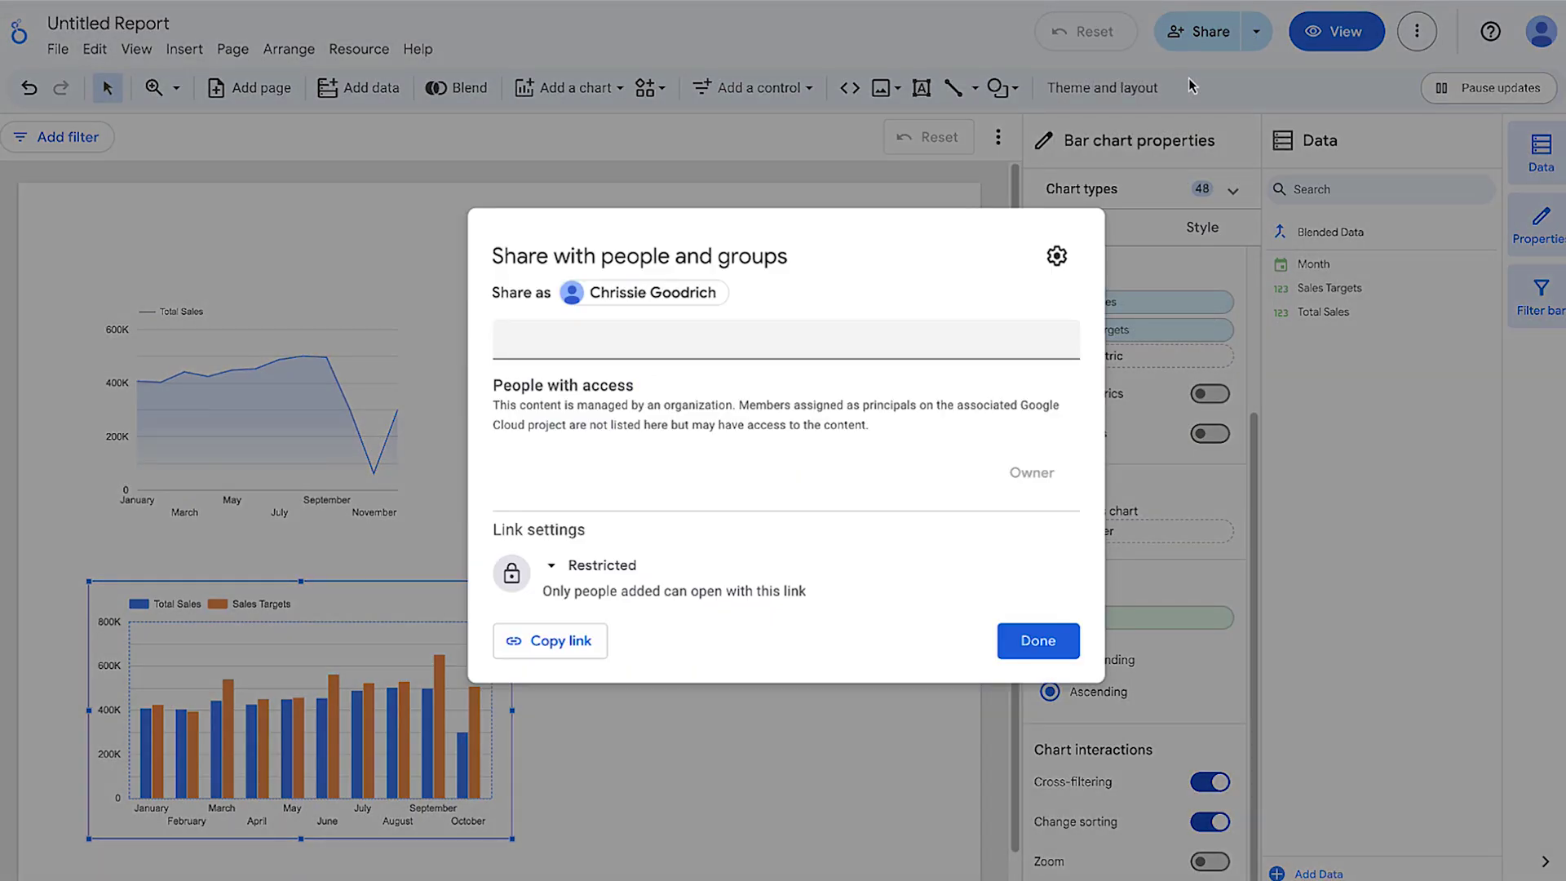